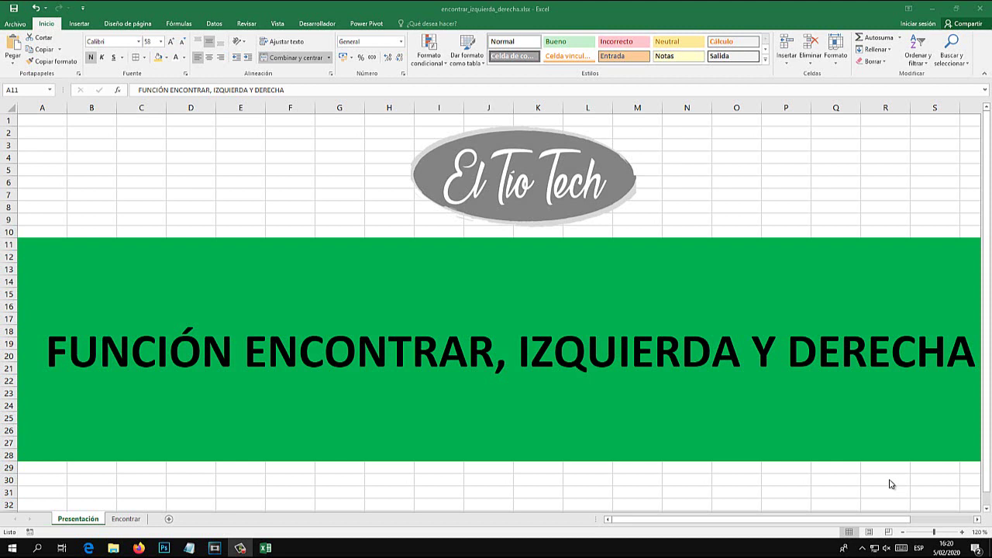
Leave the Presentación cover sheet for the Encontrar sheet with its Buscar, Fórmula and Resultado table.
click(374, 312)
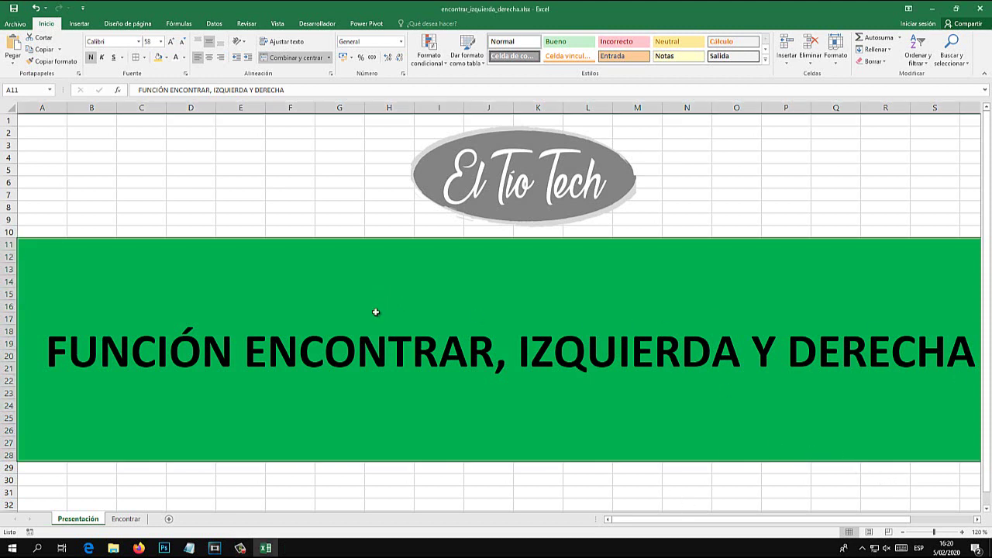
click(125, 523)
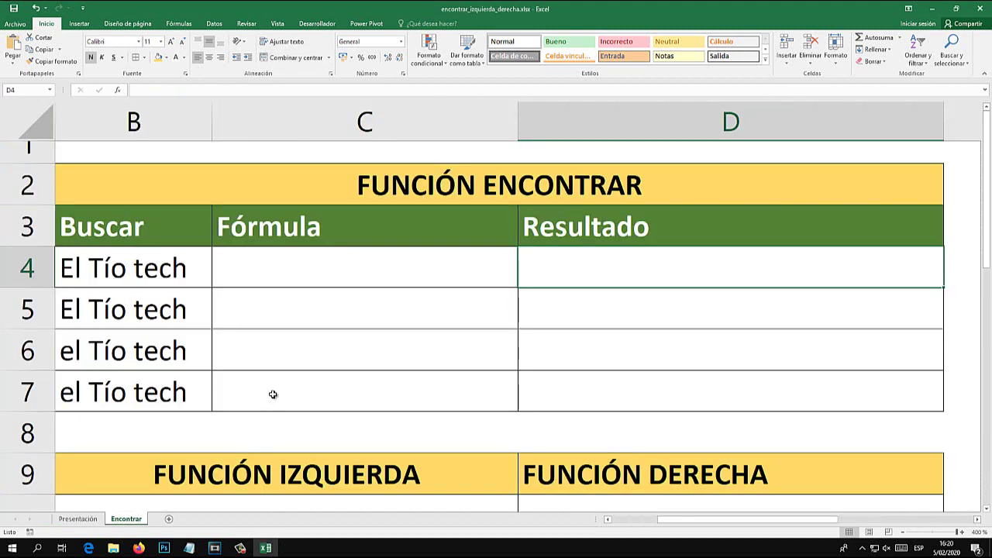
scroll(240, 351, down, 1)
scroll(240, 352, up, 1)
click(80, 523)
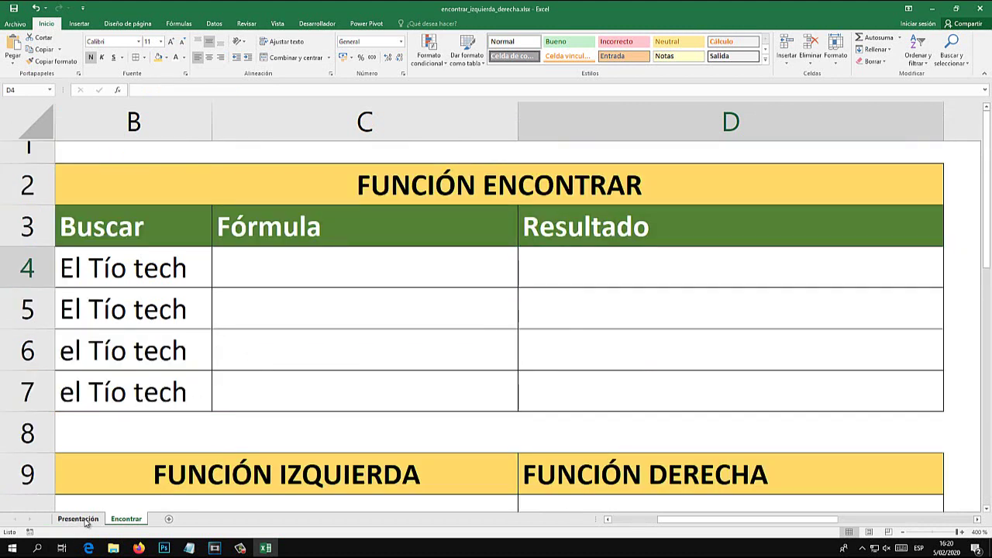
click(133, 520)
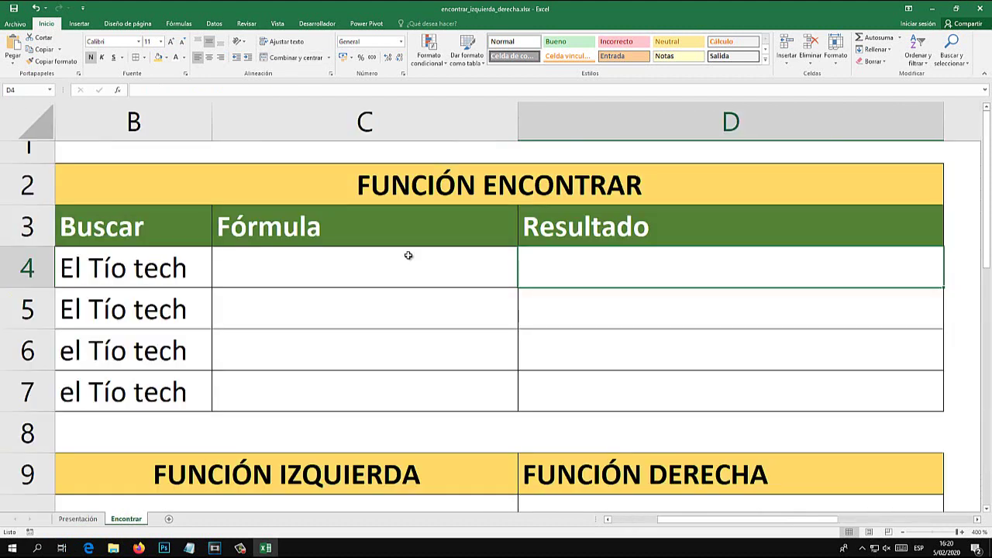
Bring the Notepad notes forward and select the eltiotech.com/tablas-dinamicas/ link.
click(188, 548)
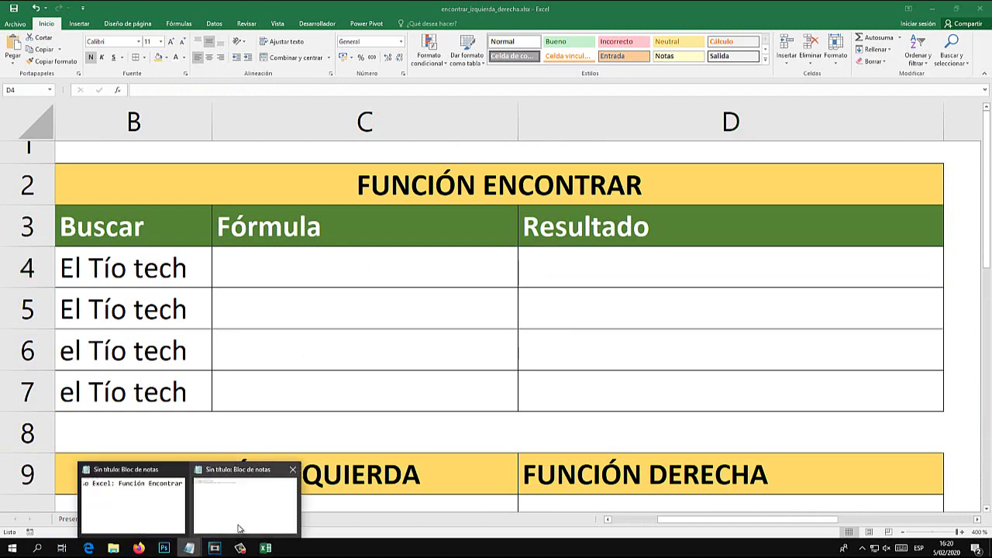
click(239, 526)
drag(285, 259, 77, 262)
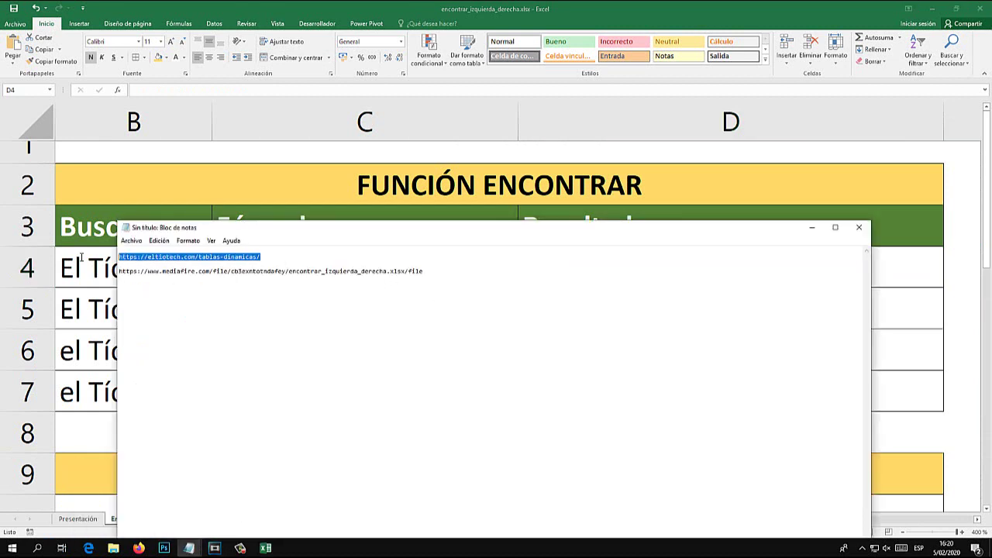
click(411, 3)
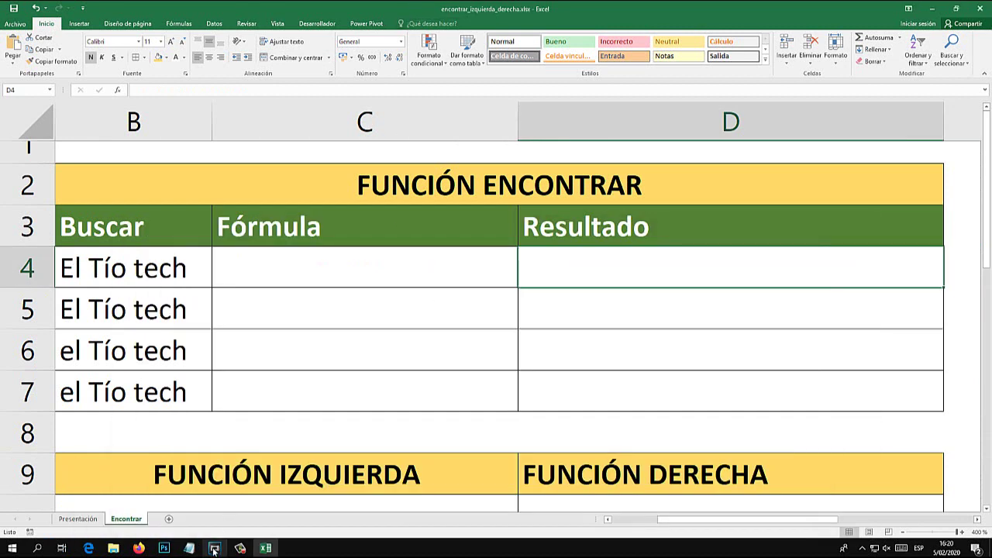
click(188, 547)
click(247, 510)
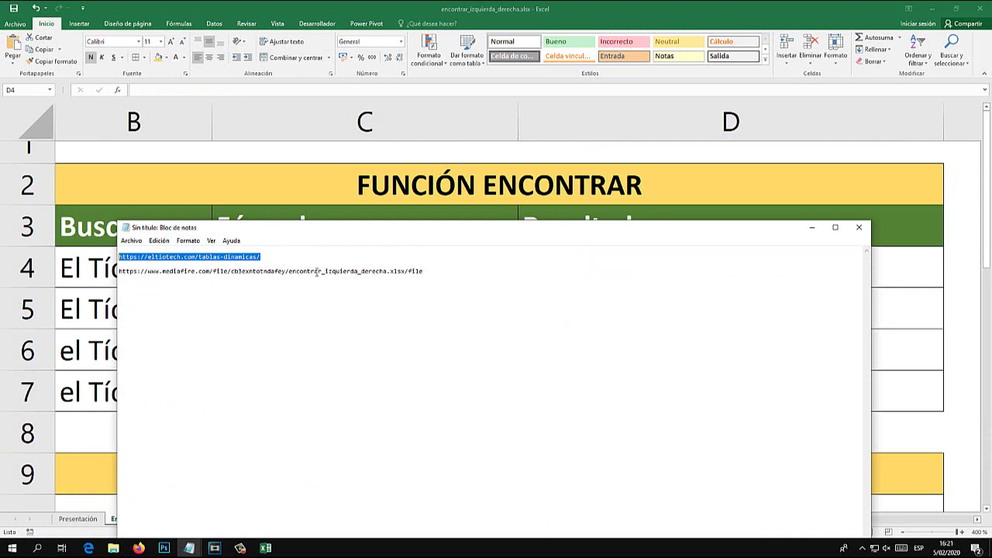
Launch Chrome and load the eltiotech tablas-dinamicas page, scrolling through it.
click(37, 547)
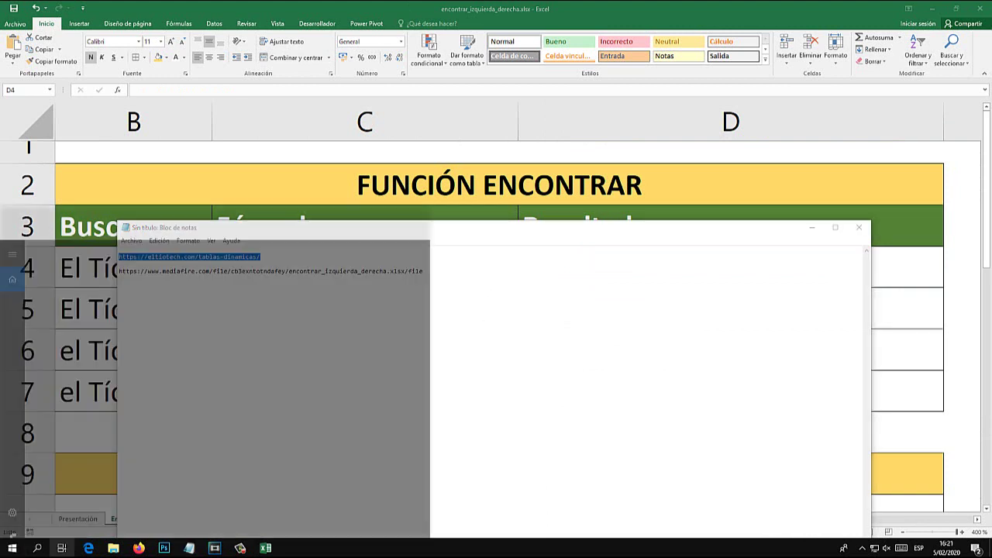
text(chrome)
key(Return)
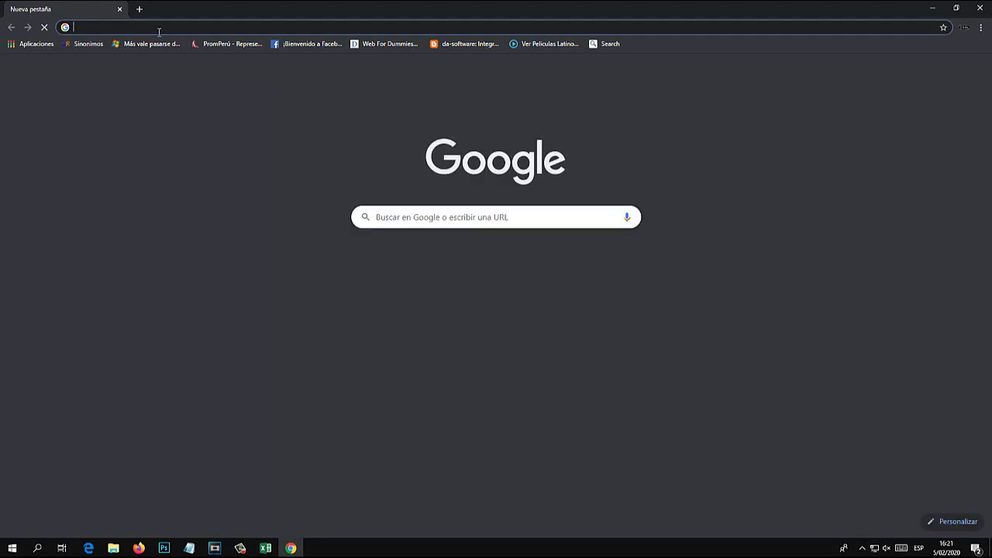
click(159, 27)
text(eltiotech.com/tablas-dinamicas/)
key(Return)
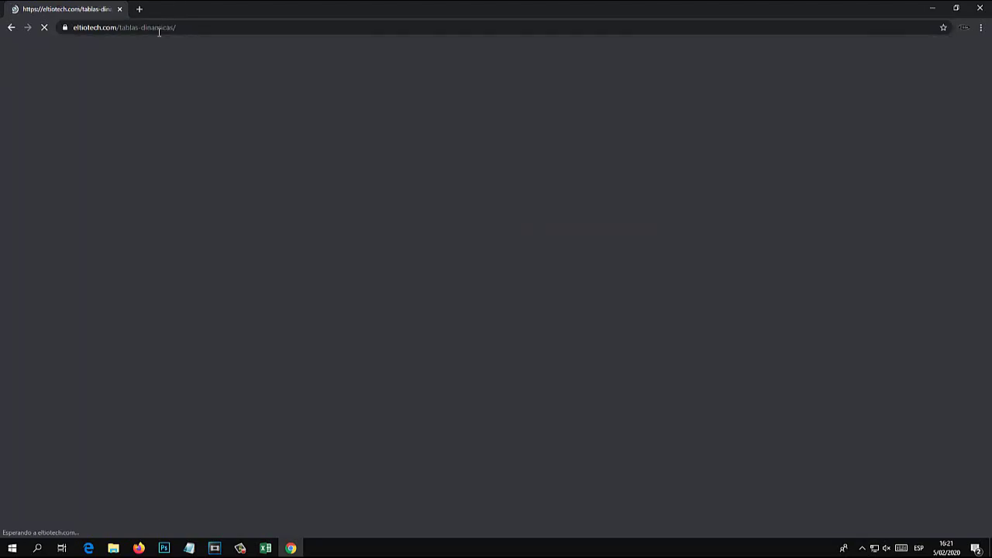
scroll(186, 205, down, 5)
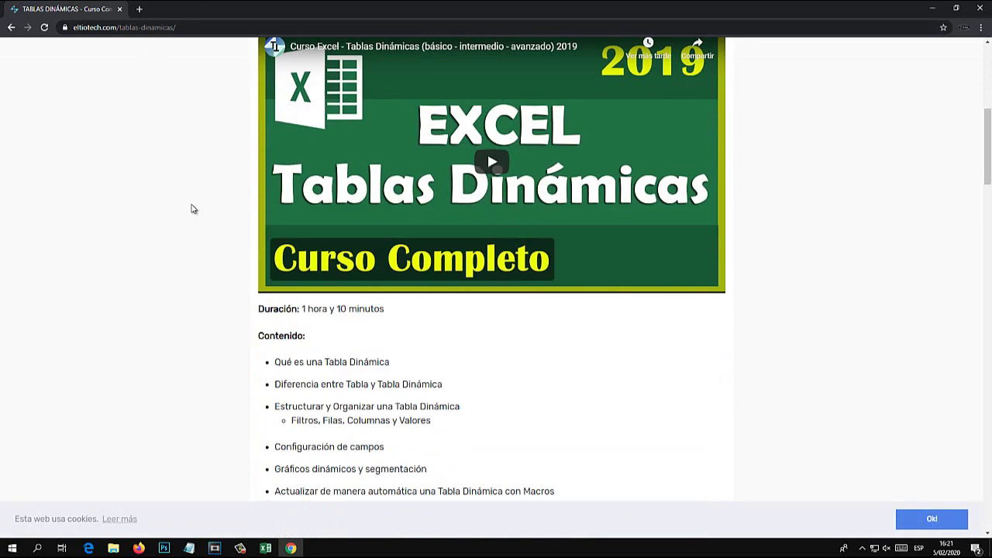
scroll(206, 211, down, 4)
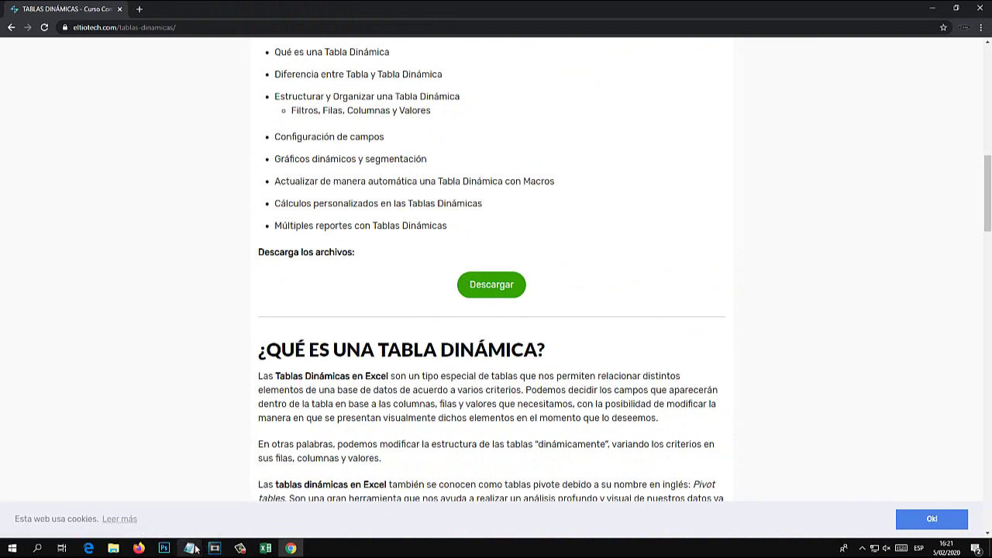
Copy the MediaFire link from the notes and open the encontrar_izquierda_derecha download page.
mouse_move(194, 547)
click(240, 504)
drag(424, 271, 122, 272)
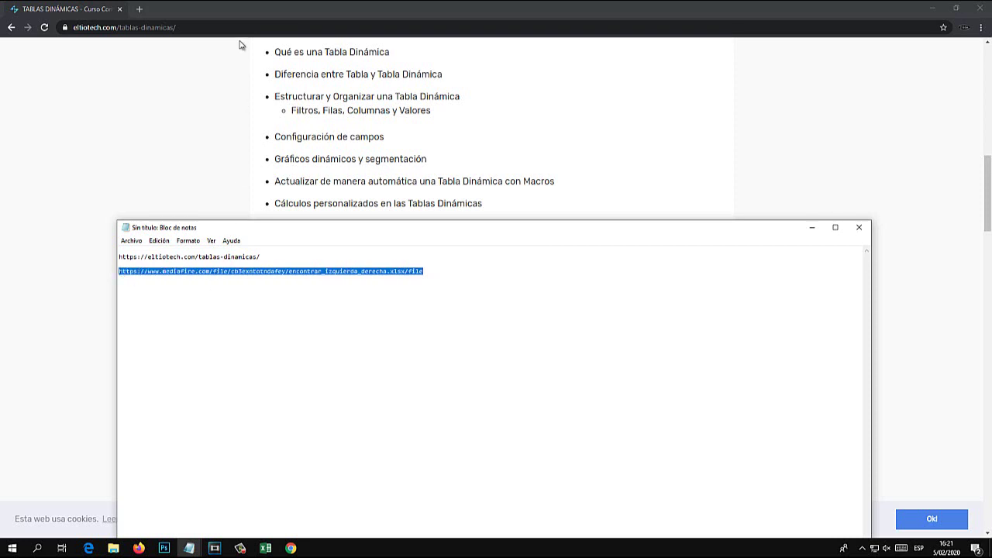
click(188, 27)
text(https://www.mediafire.com/file/cb3exntotndafey/encontrar_izquierda_derecha.xlsx/file)
key(Return)
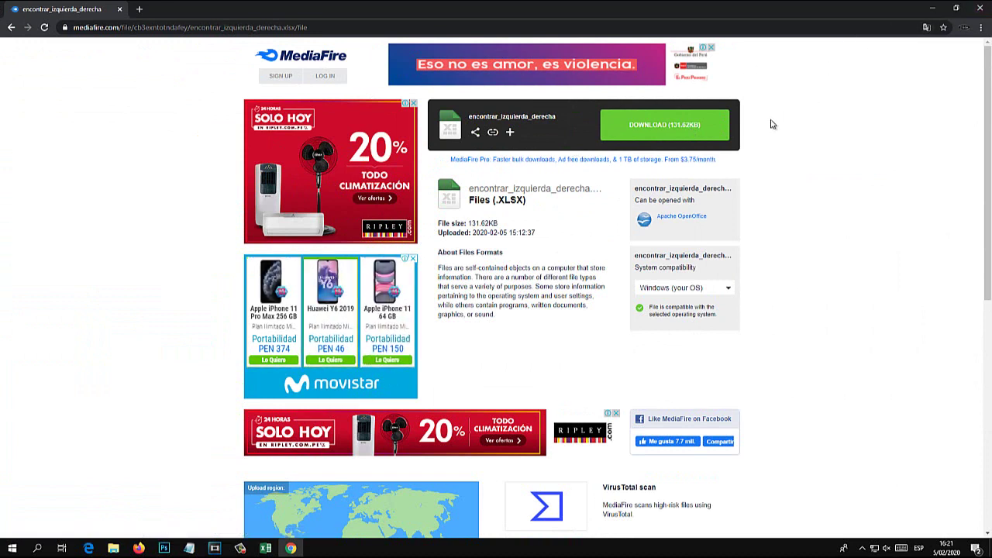
Close Chrome, return to Excel's Encontrar sheet and widen the Fórmula column C slightly.
click(978, 15)
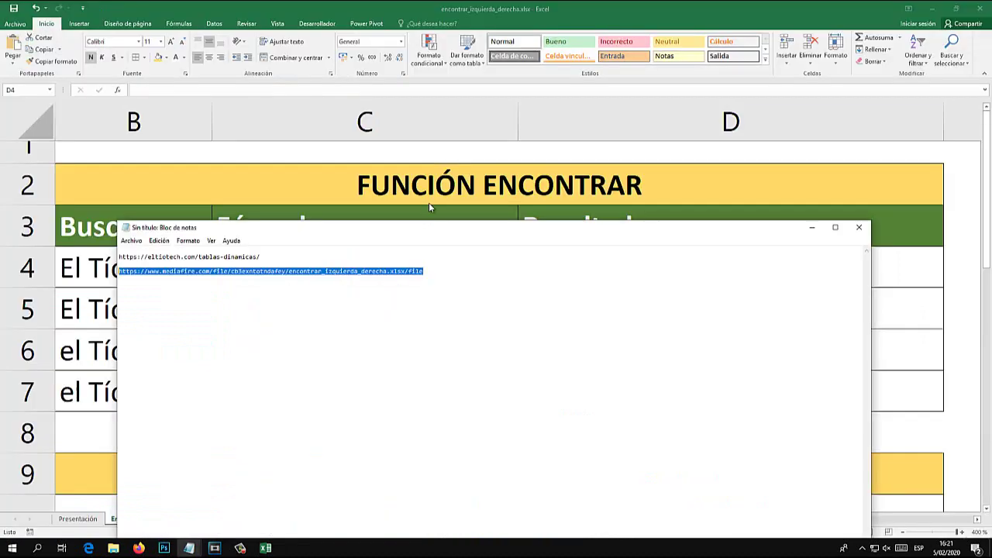
click(400, 100)
click(518, 271)
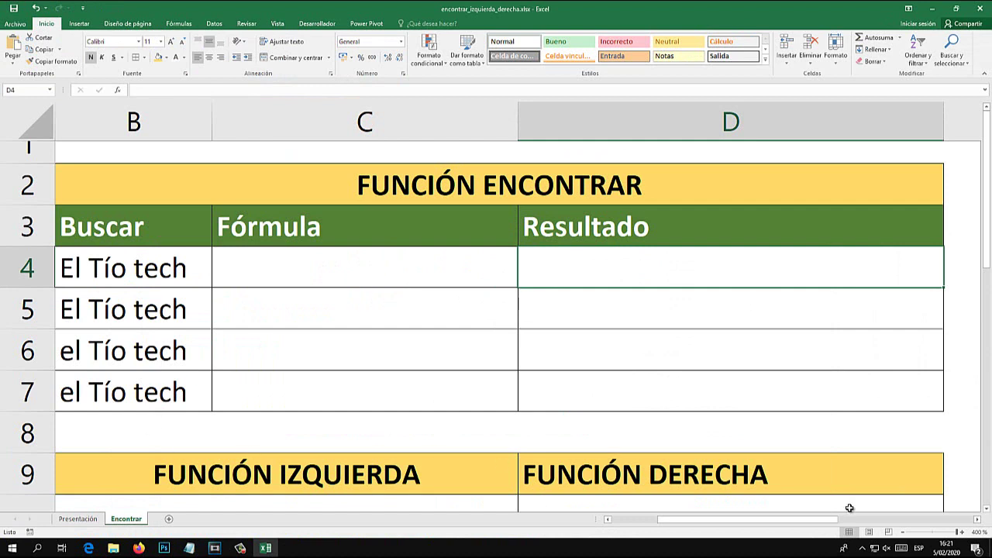
drag(684, 519, 640, 525)
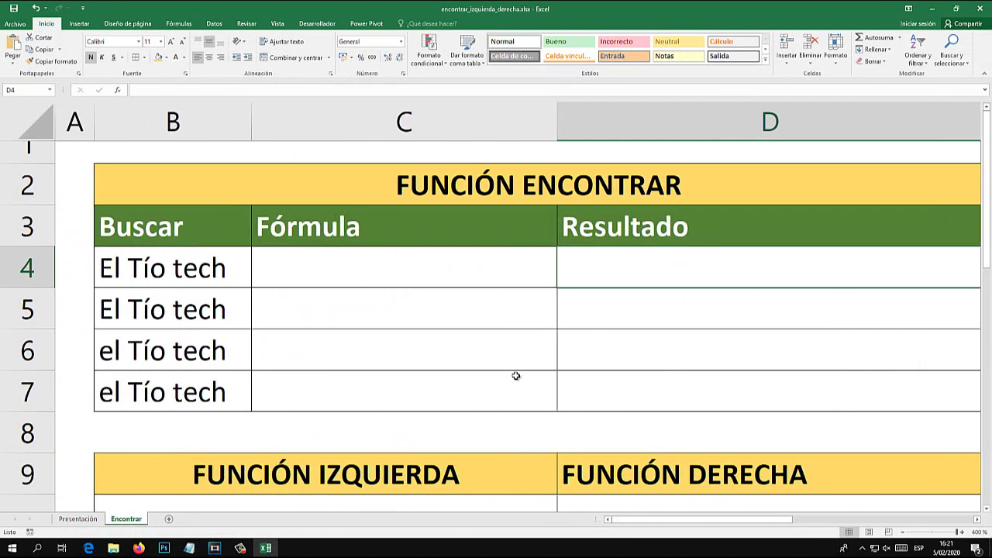
click(460, 182)
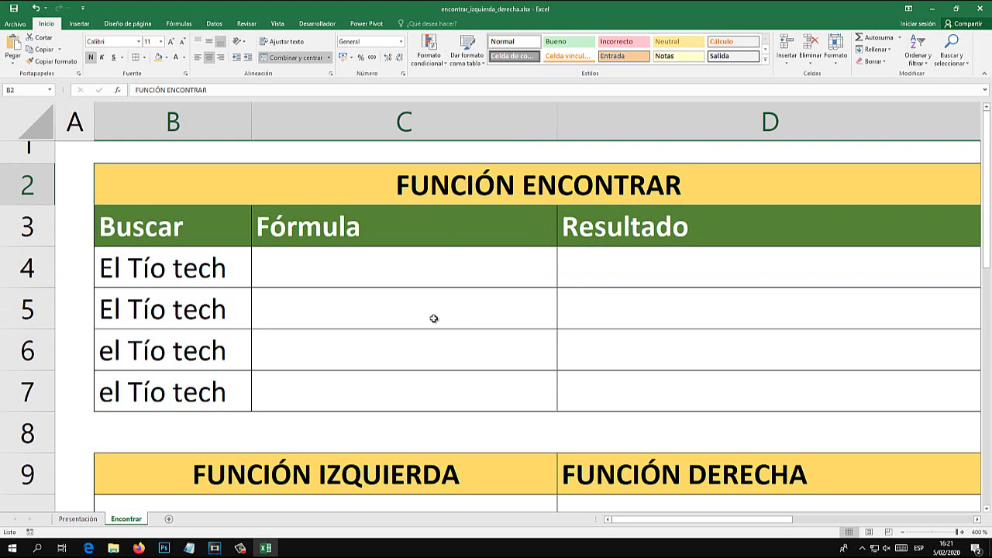
scroll(304, 380, down, 1)
click(597, 396)
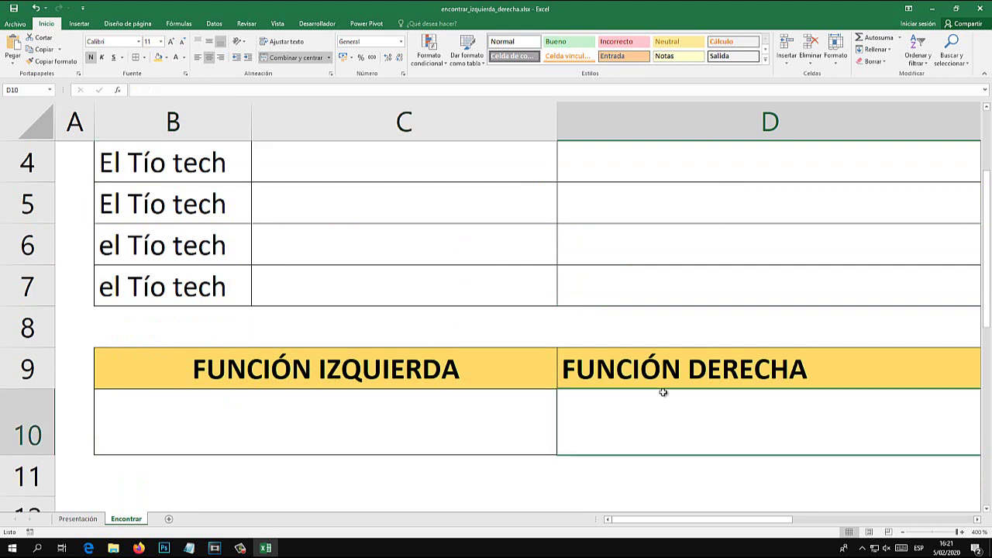
scroll(658, 413, up, 1)
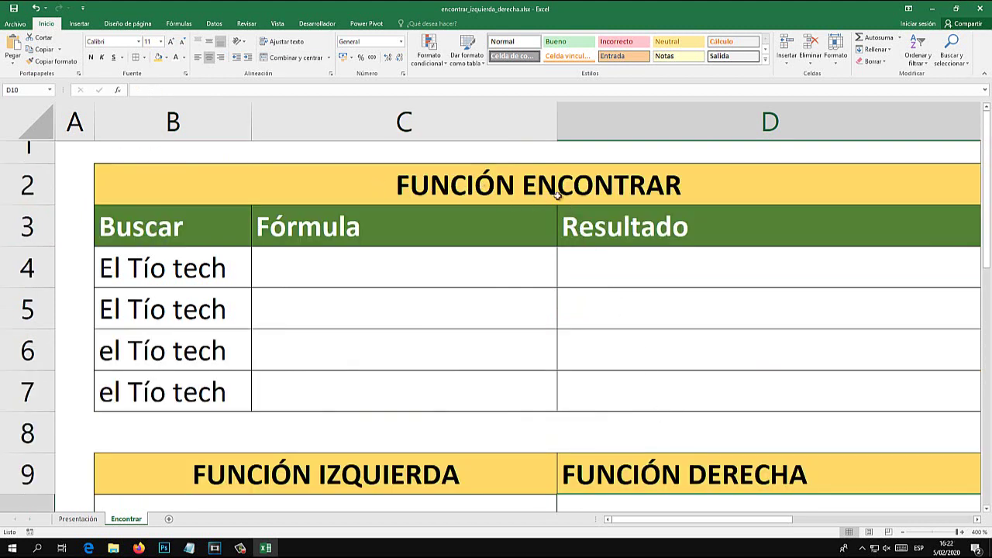
drag(557, 118, 568, 119)
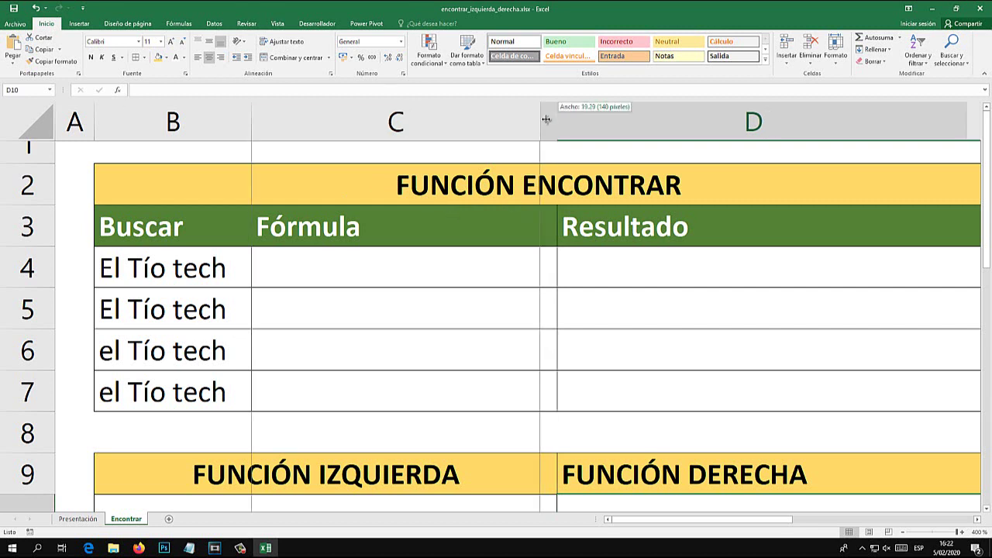
click(616, 275)
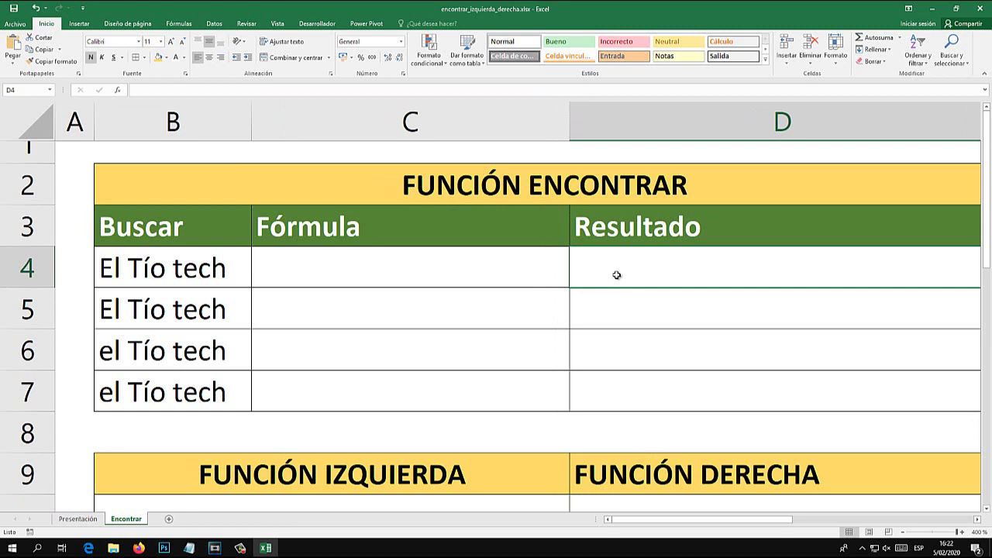
Start D4's formula as =ENCONTRAR("T"; fixing the misspelt function name and lowercase t.
text(=)
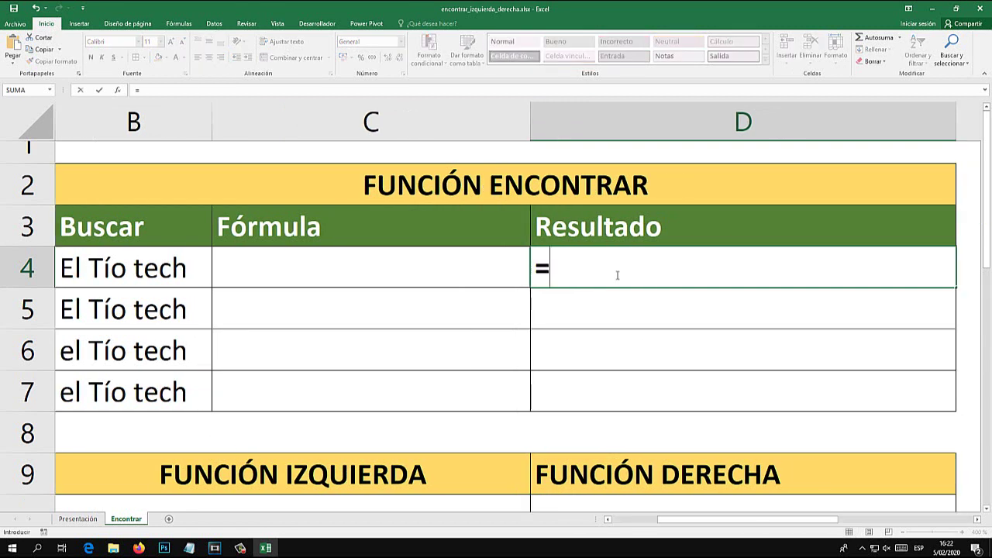
text(ENCONTARR)
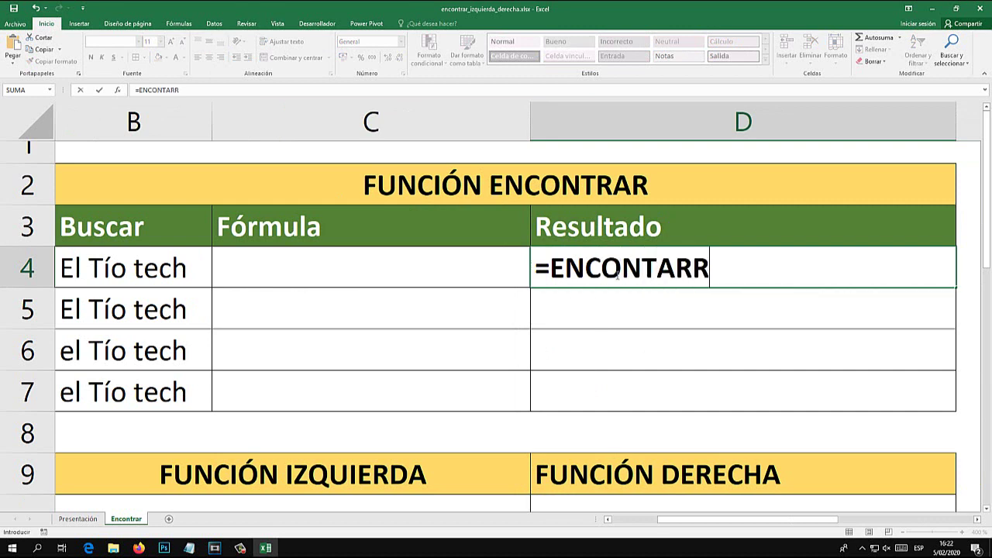
key(BackSpace)
key(BackSpace)
key(BackSpace)
text(RAR()
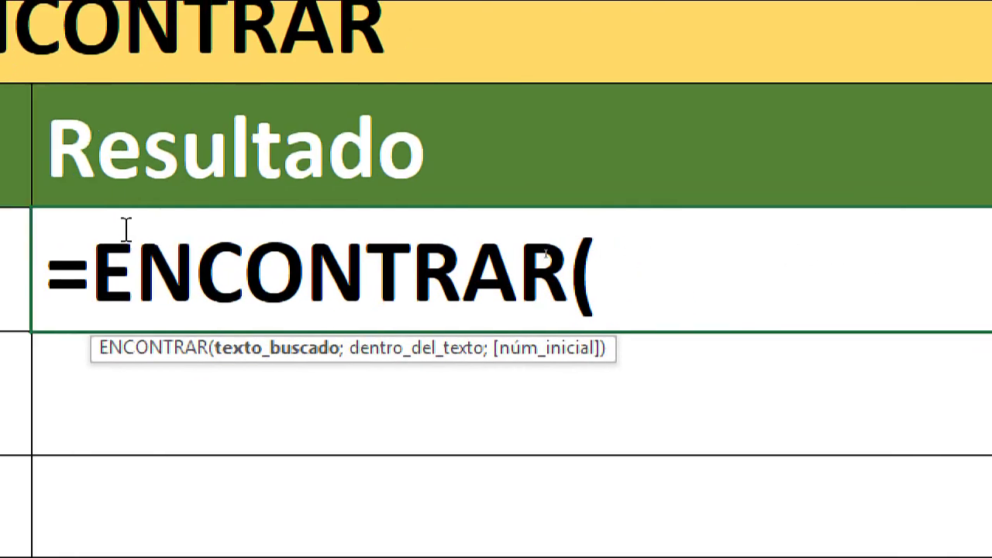
text(")
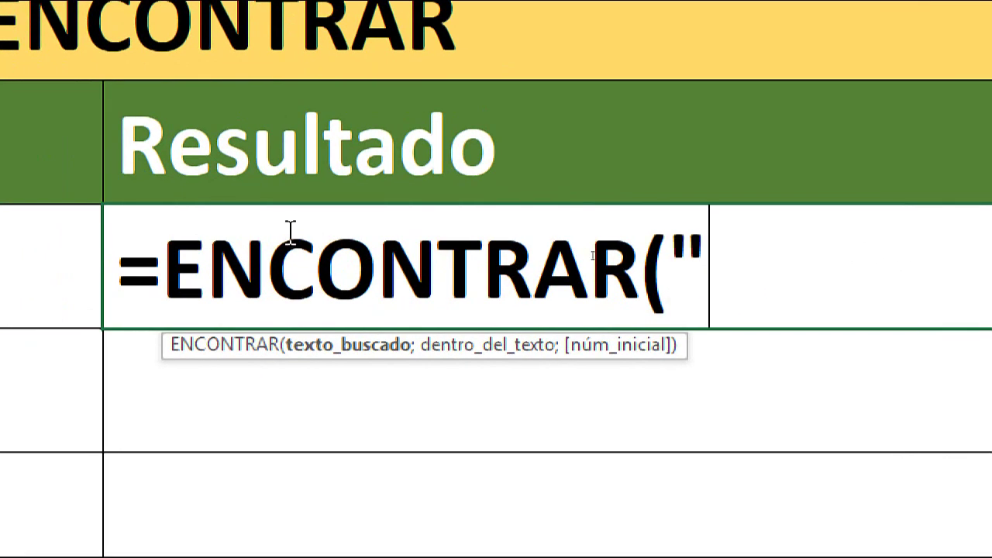
text(t)
key(BackSpace)
text(T)
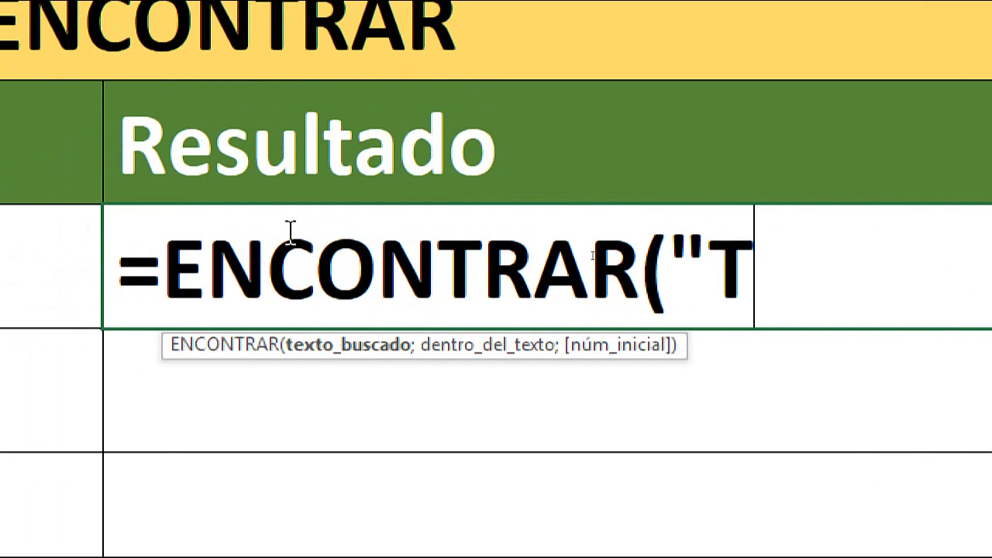
text(")
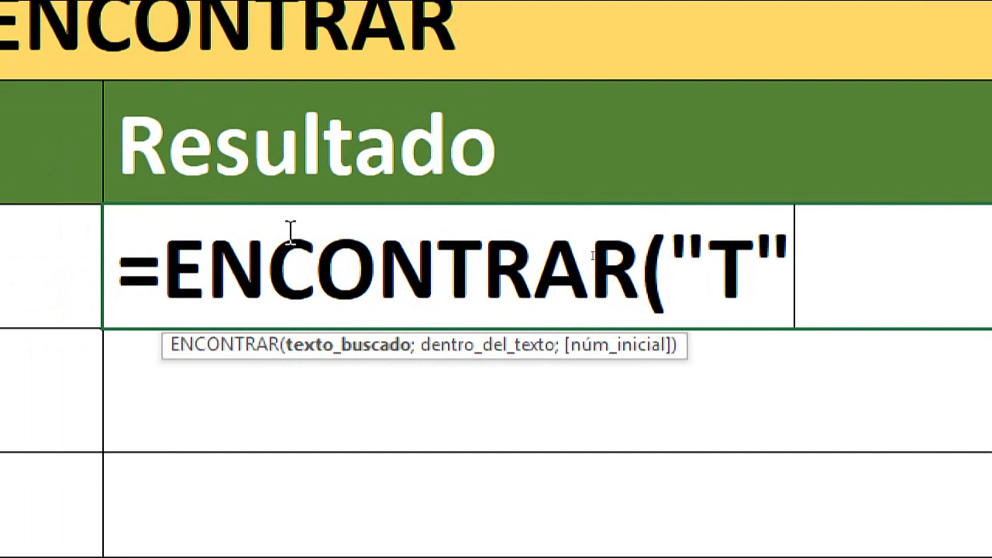
text(;)
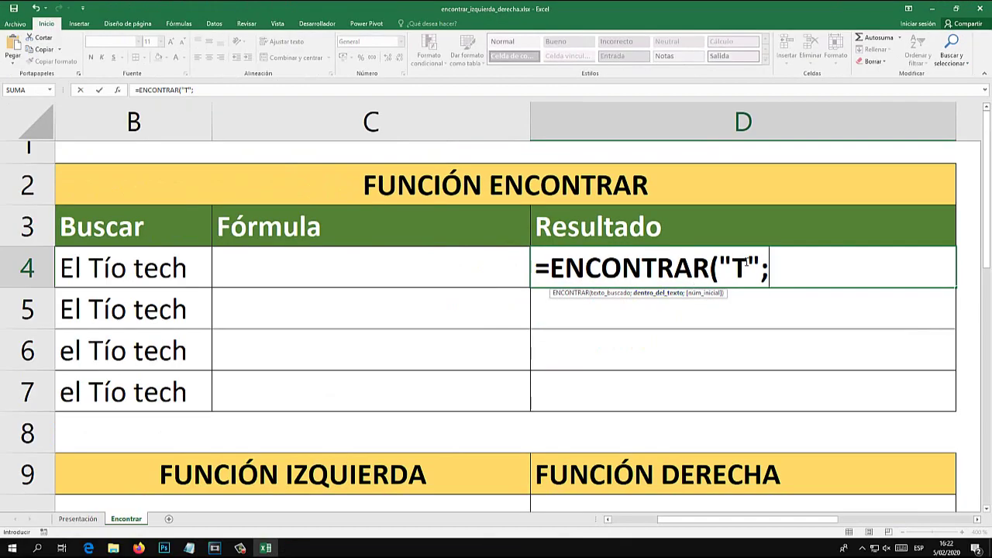
Add B4 as the text to search, completing =ENCONTRAR("T";B4).
click(665, 522)
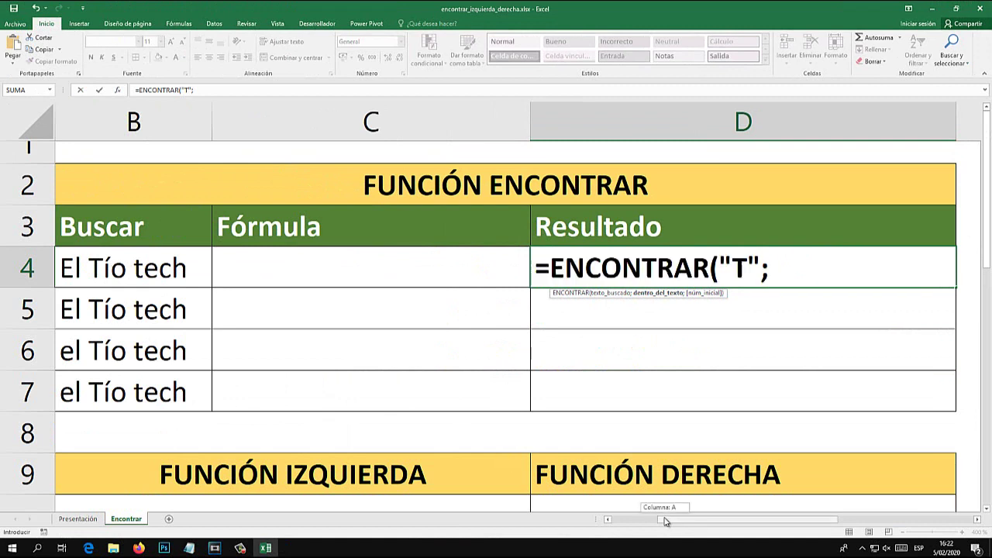
drag(664, 522, 618, 521)
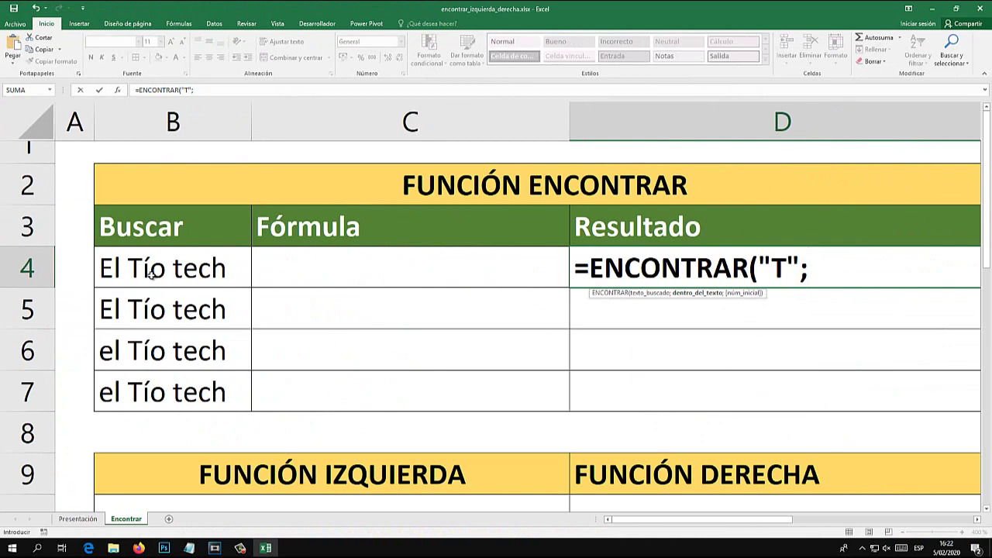
click(152, 276)
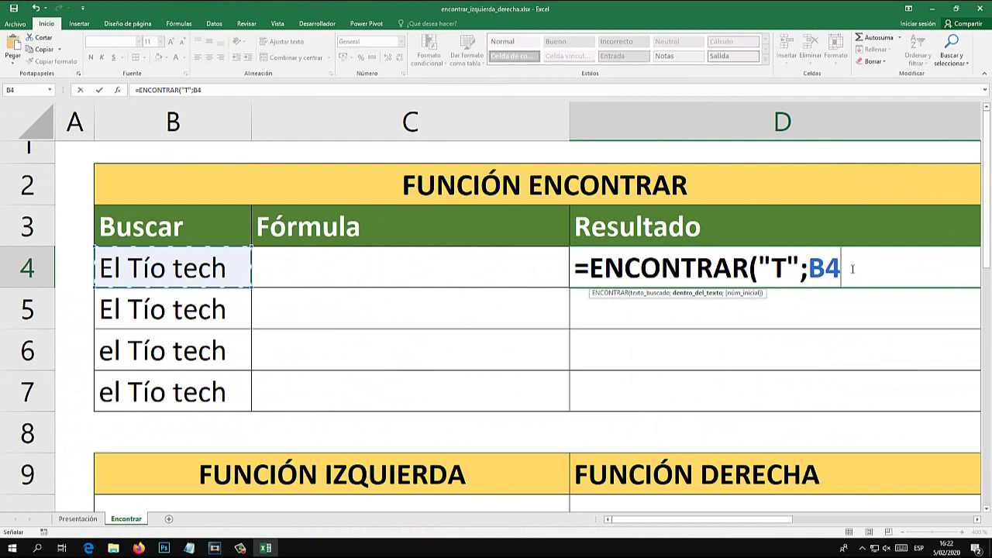
text(;)
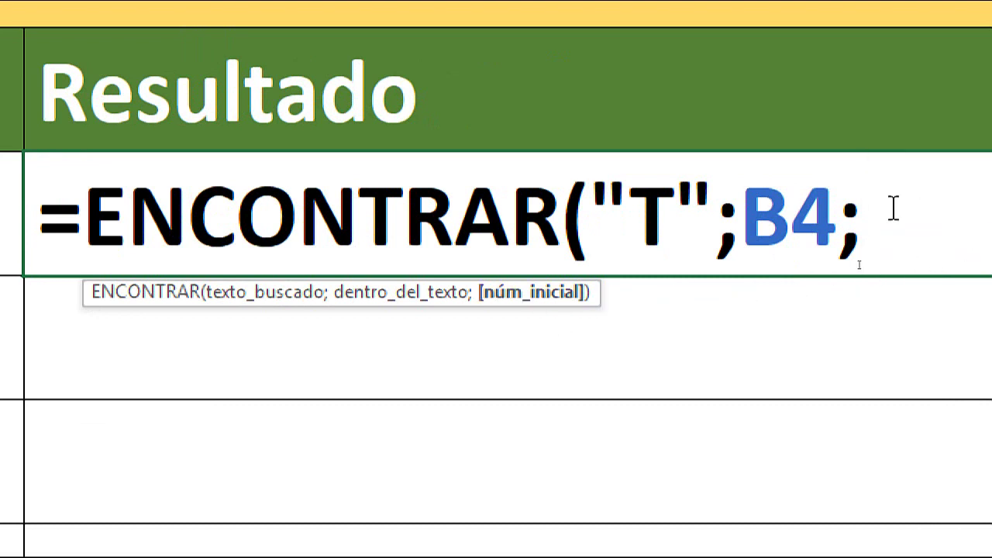
key(BackSpace)
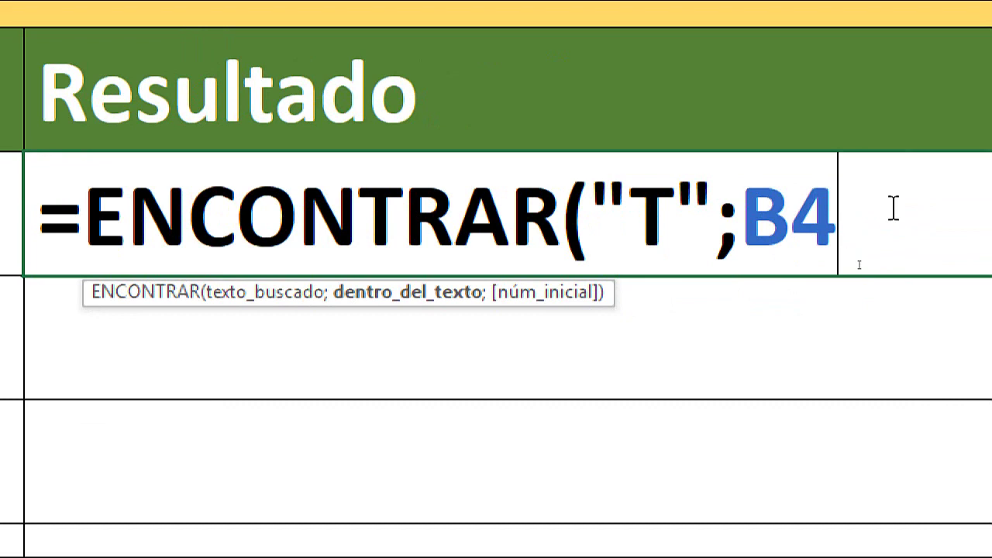
text())
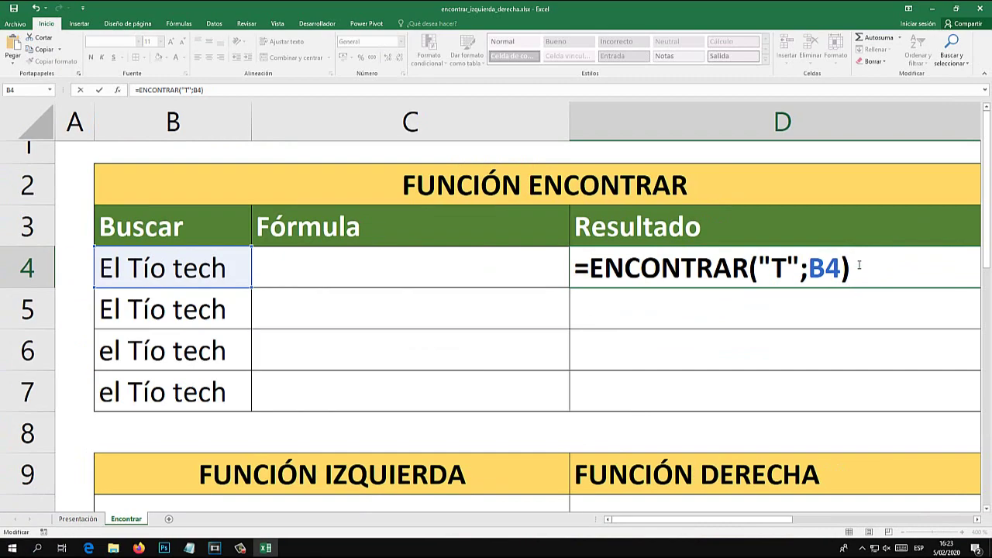
Confirm D4's formula so it shows 4, and make column D slightly narrower.
key(Return)
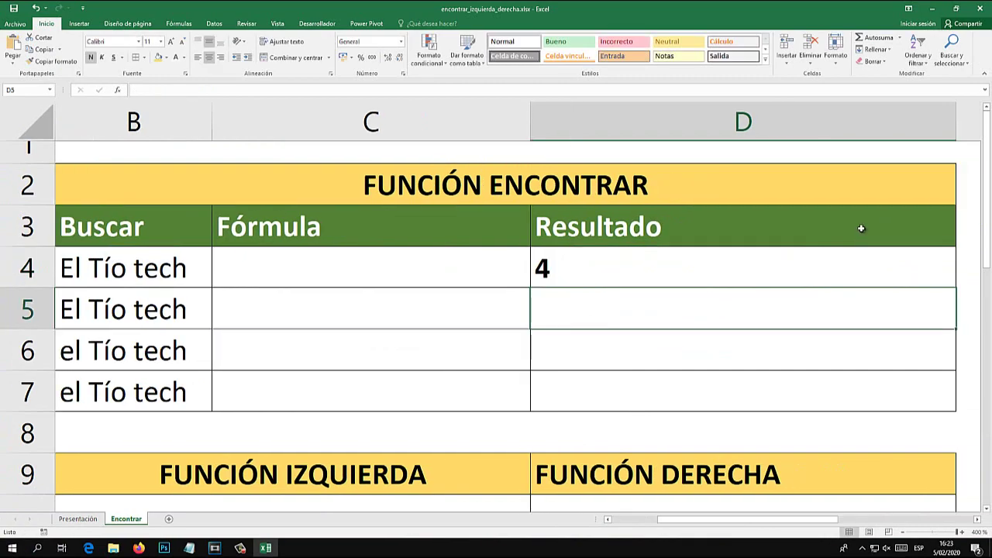
drag(620, 524, 650, 523)
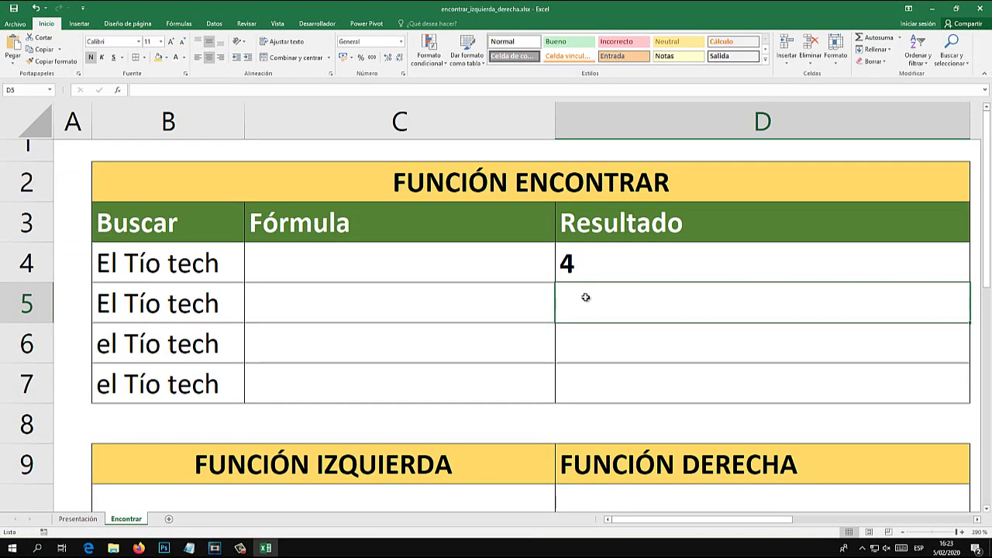
click(588, 263)
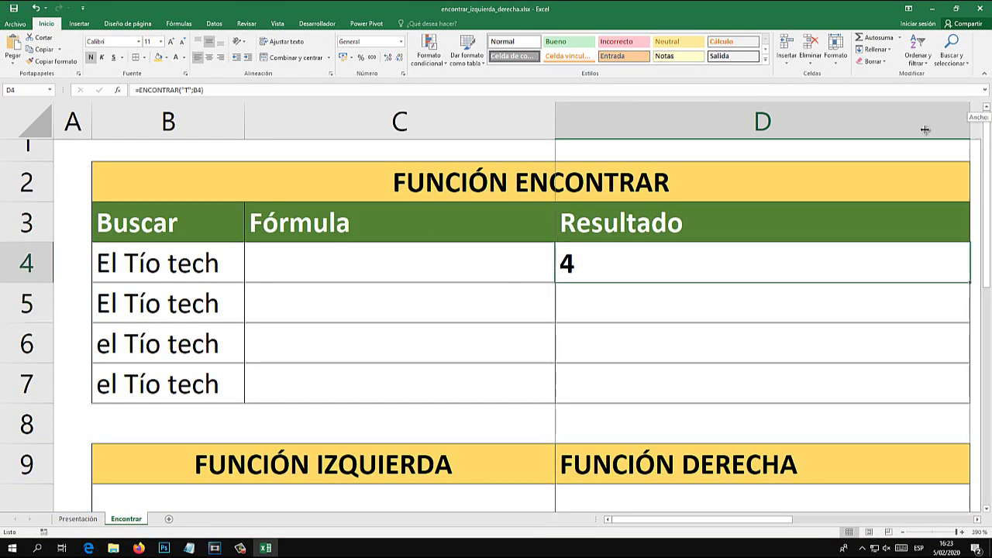
drag(968, 141, 922, 132)
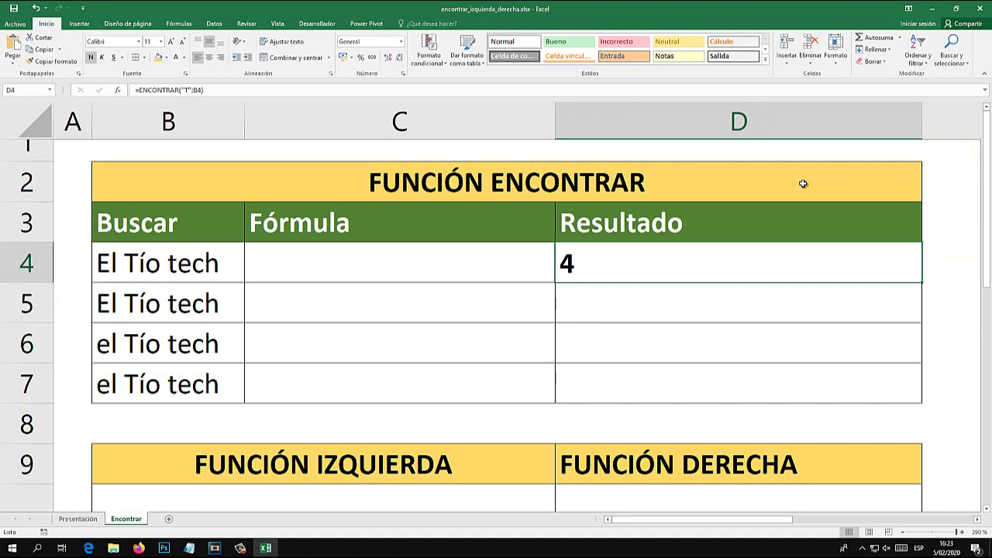
Review the "T" argument in D4's formula and exit without changes.
double_click(578, 263)
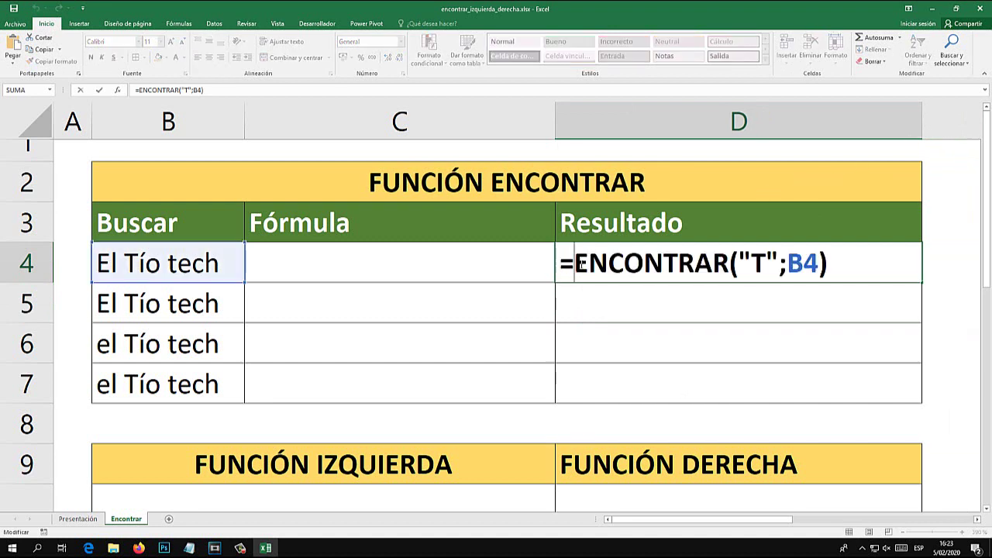
double_click(763, 263)
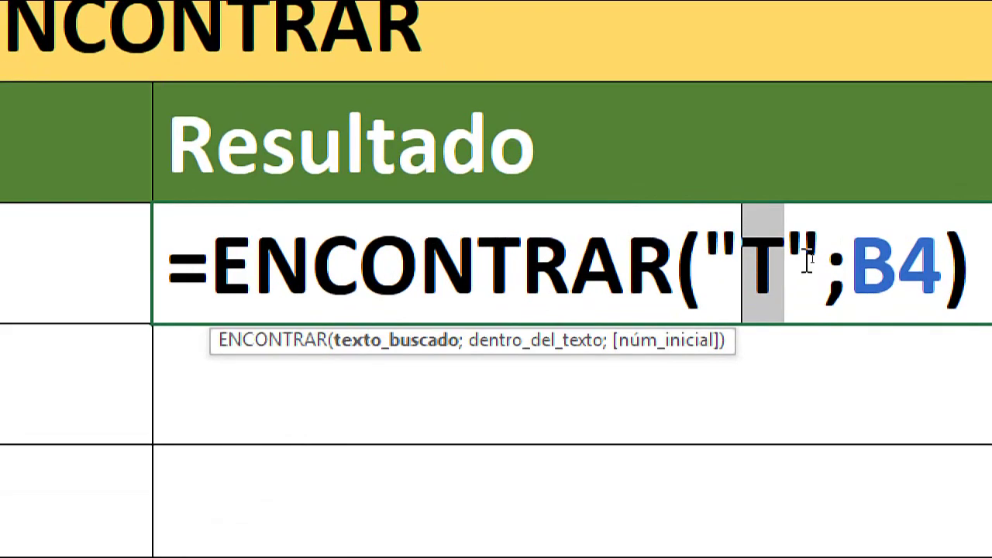
click(754, 260)
double_click(665, 260)
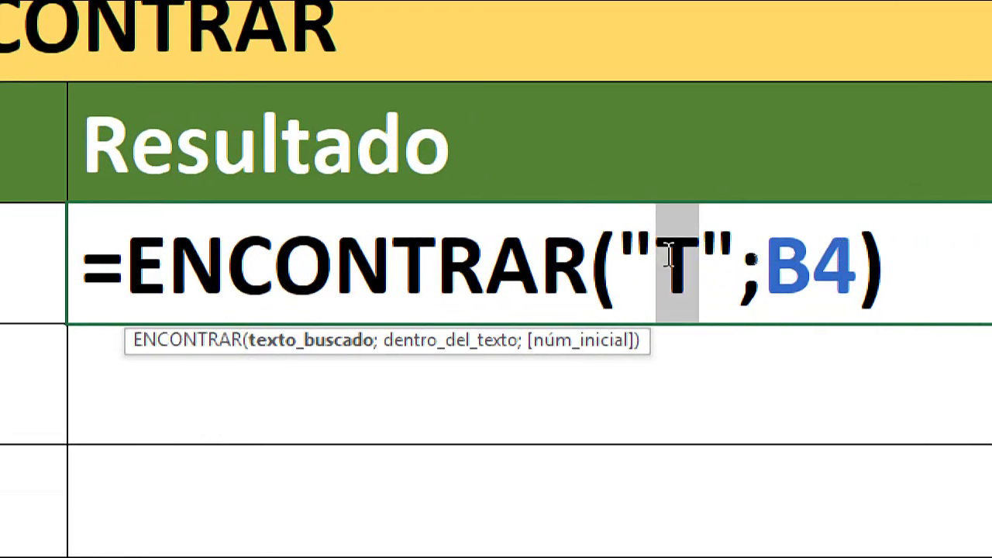
key(Escape)
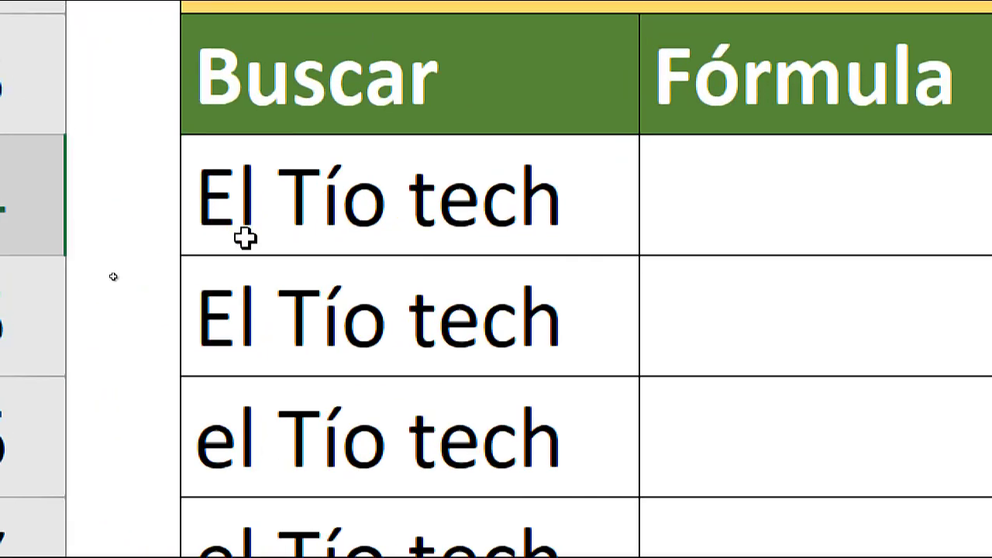
double_click(107, 263)
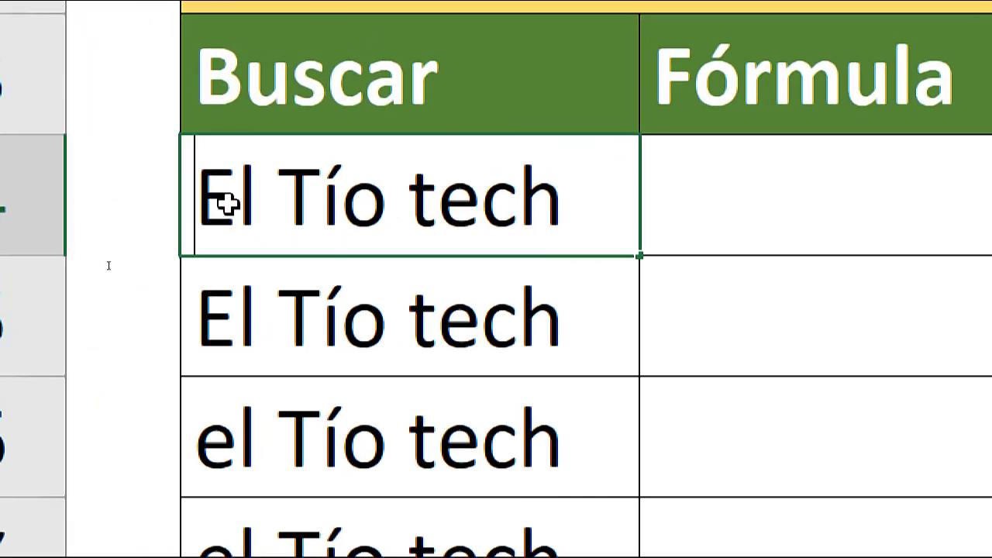
click(205, 197)
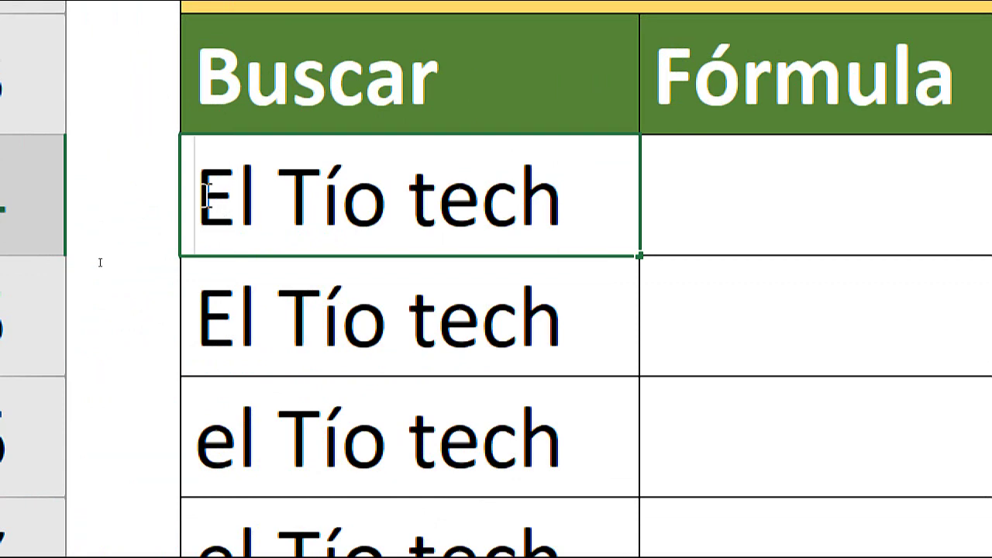
key(shift+Right)
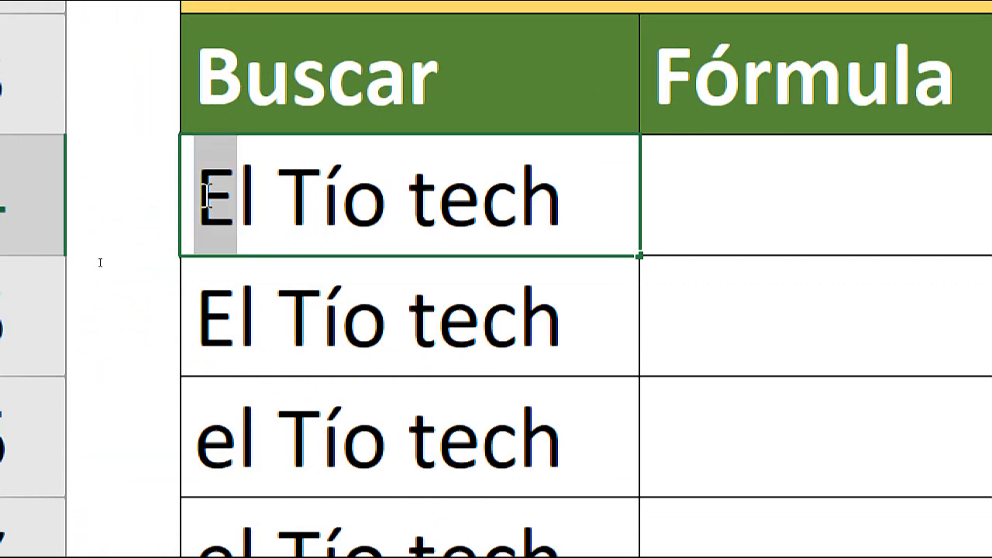
key(shift+Right)
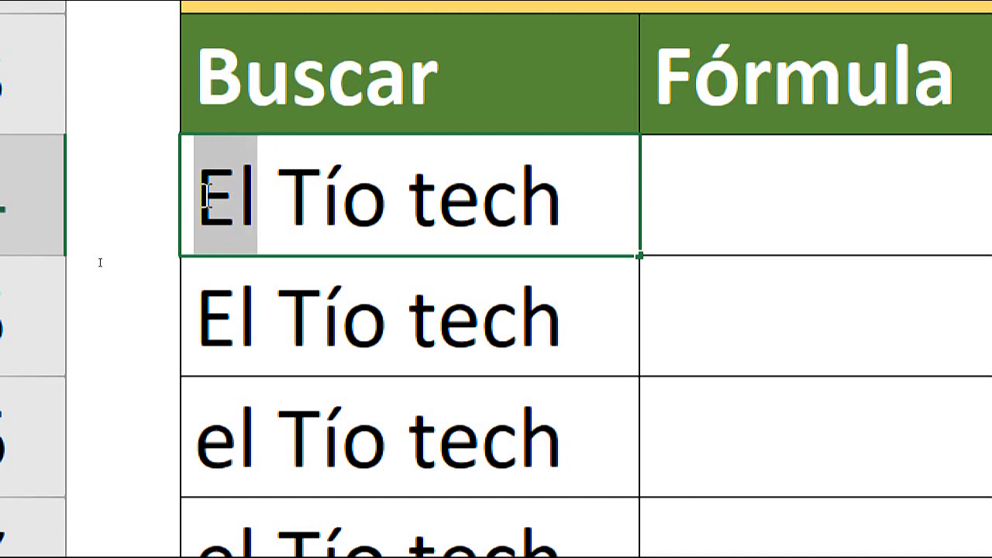
key(shift+Right)
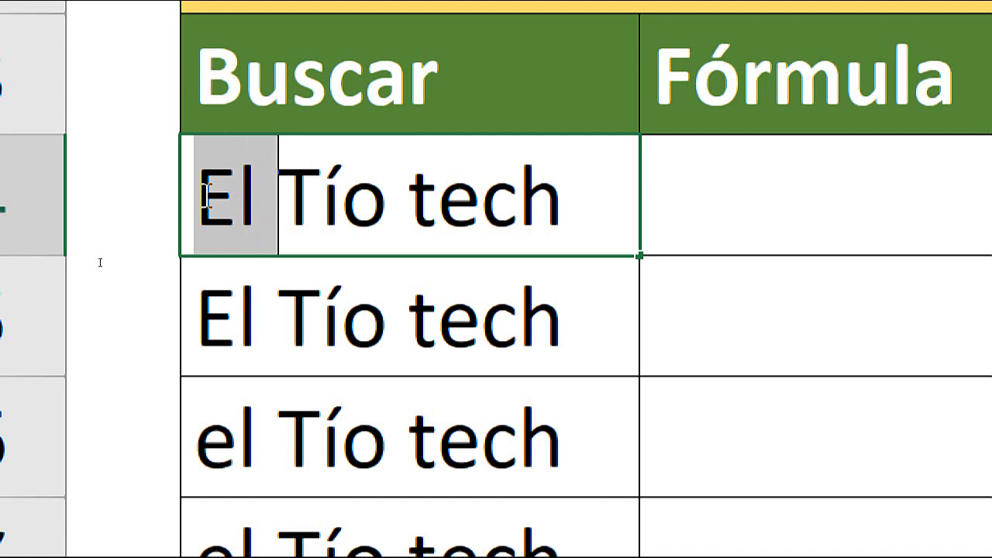
key(shift+Right)
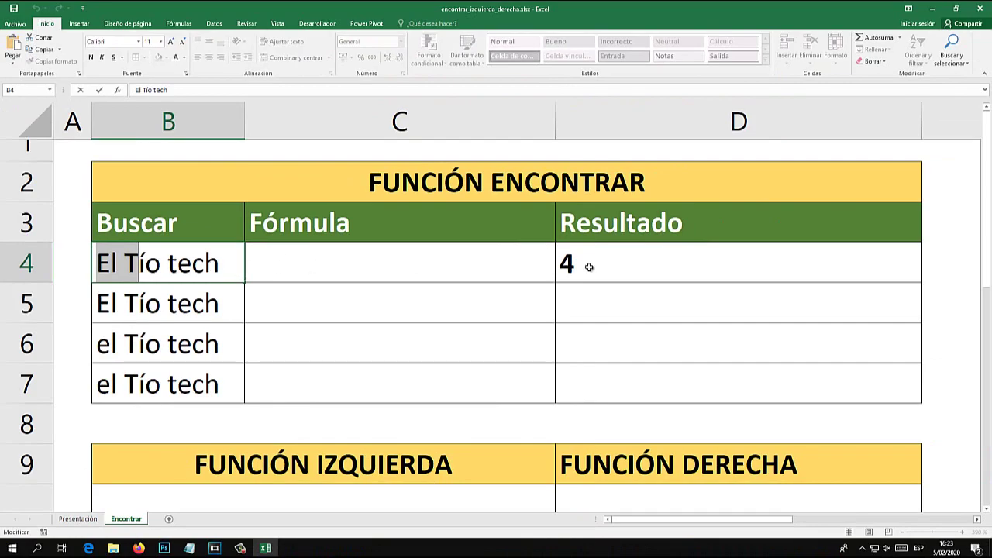
key(Escape)
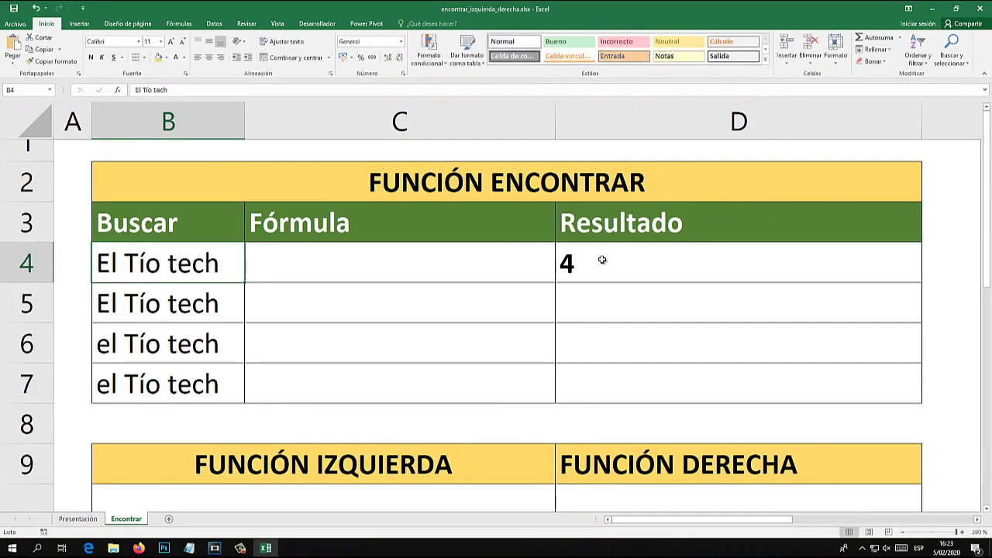
click(602, 260)
double_click(603, 259)
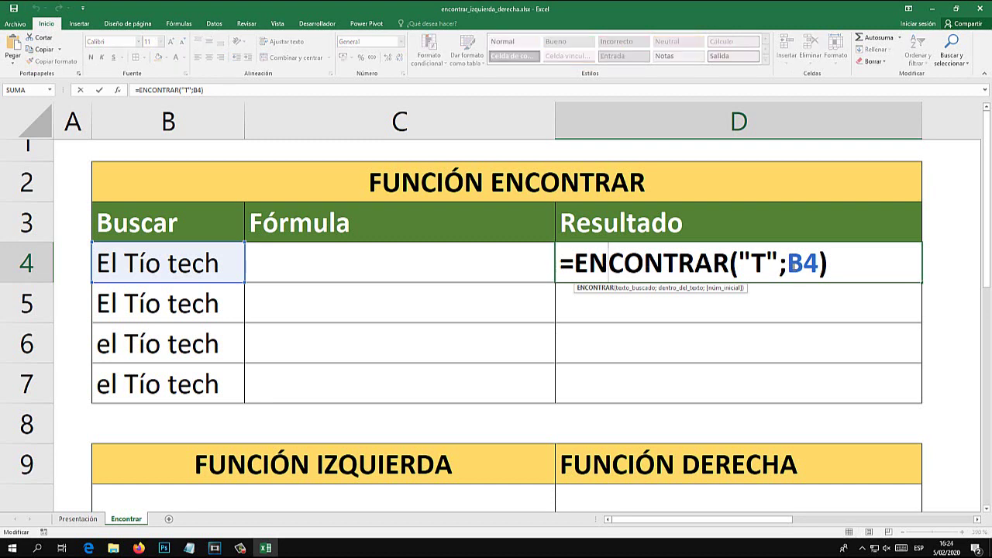
double_click(757, 263)
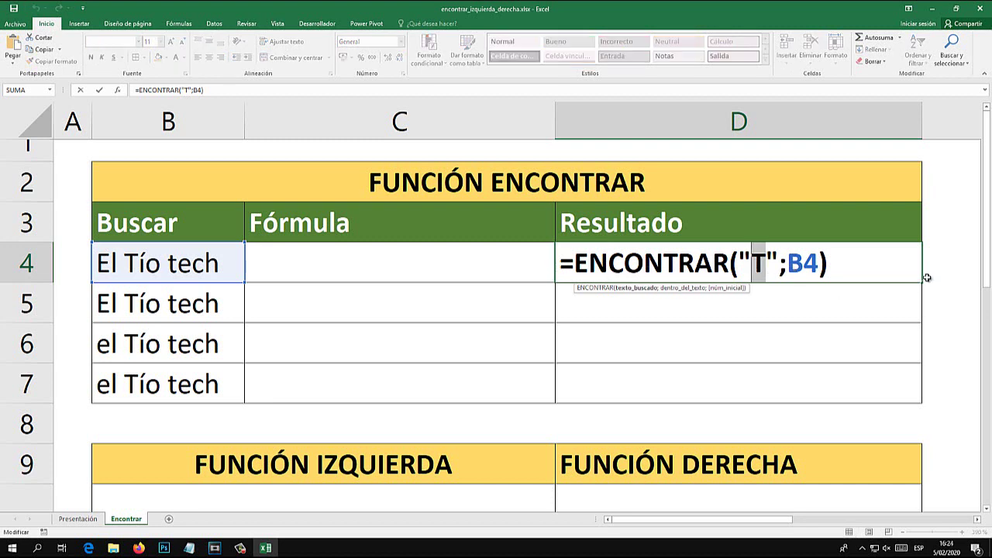
text(c)
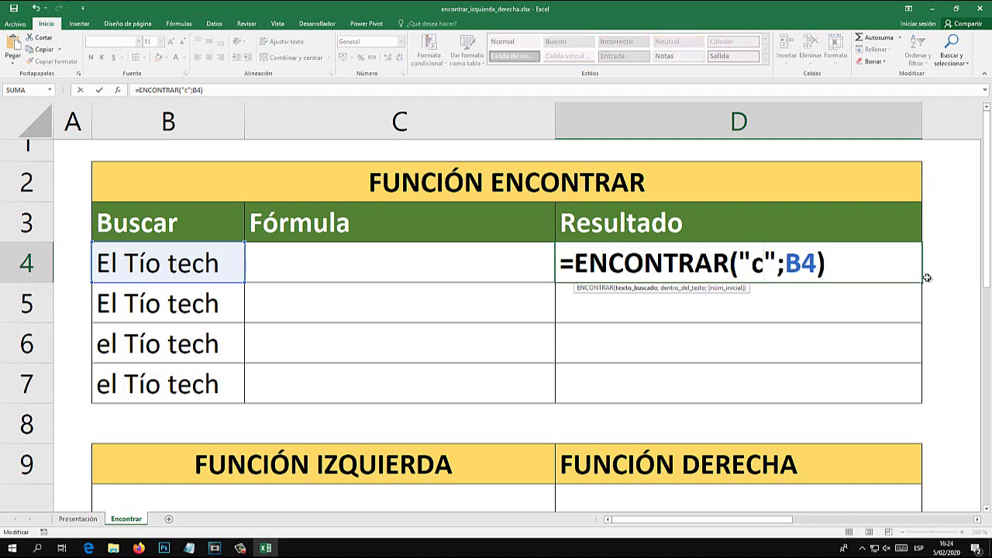
key(Return)
click(609, 263)
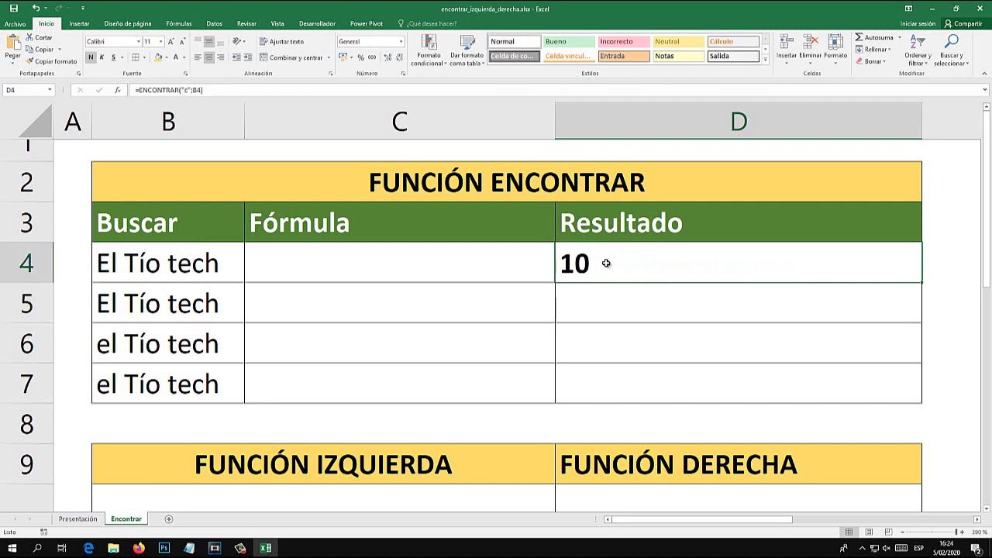
double_click(610, 263)
key(Escape)
double_click(135, 266)
key(super)
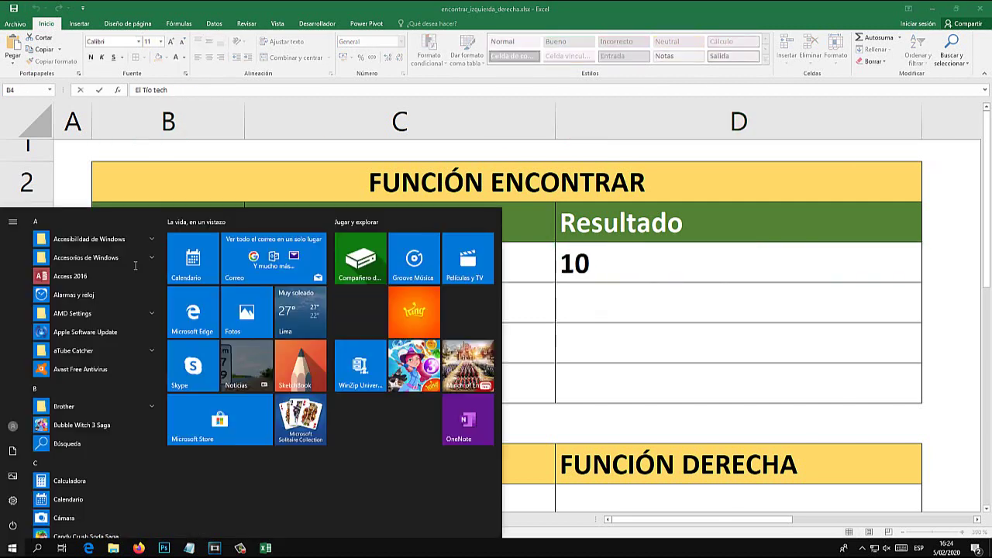
key(Escape)
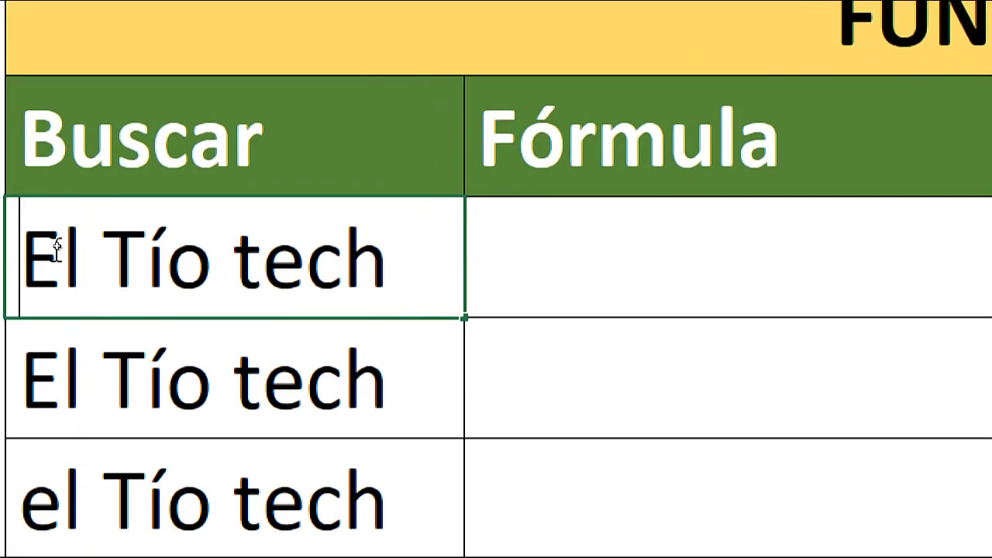
key(shift+Right)
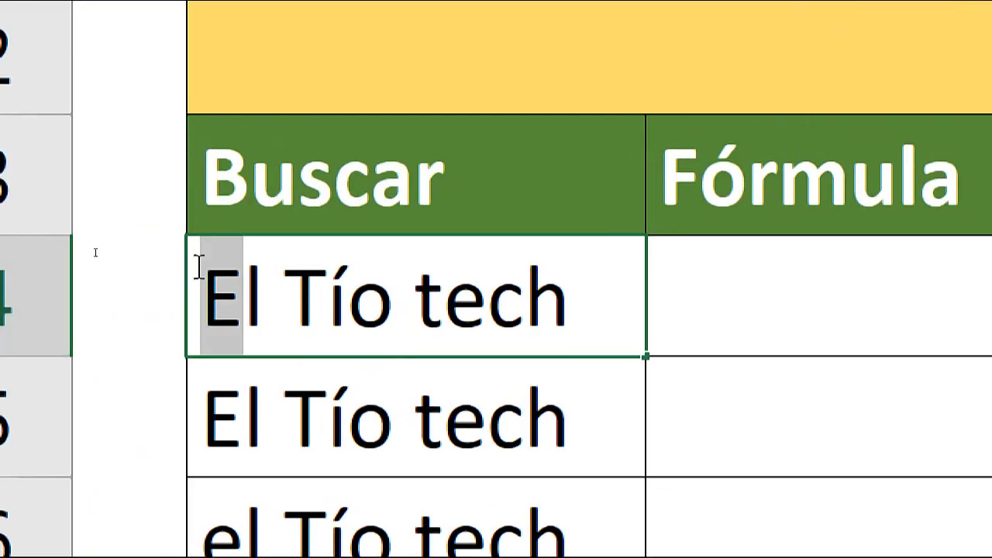
key(shift+Right)
key(shift+Right)
key(shift+Right)
key(shift+Right)
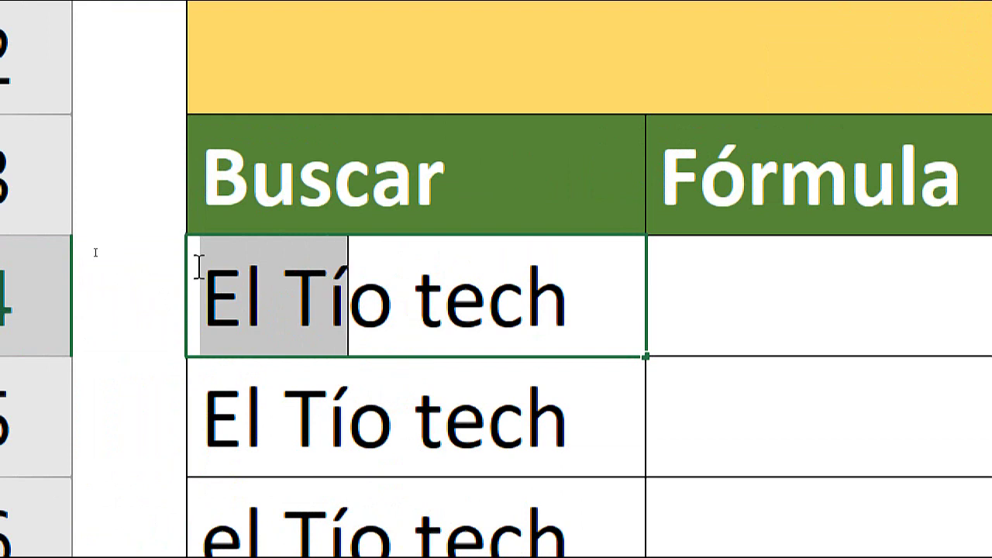
key(shift+Right)
key(shift+Right)
key(shift+Right)
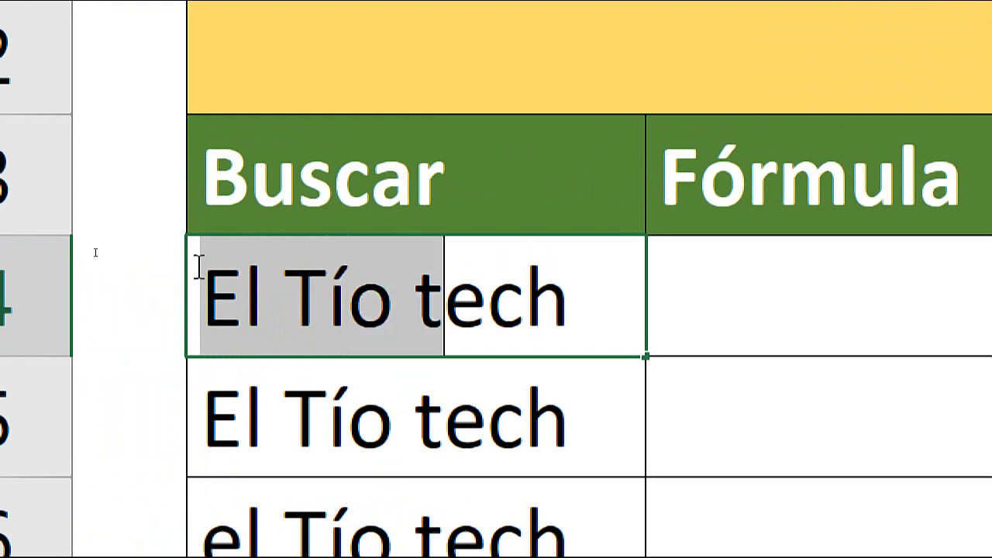
key(shift+Right)
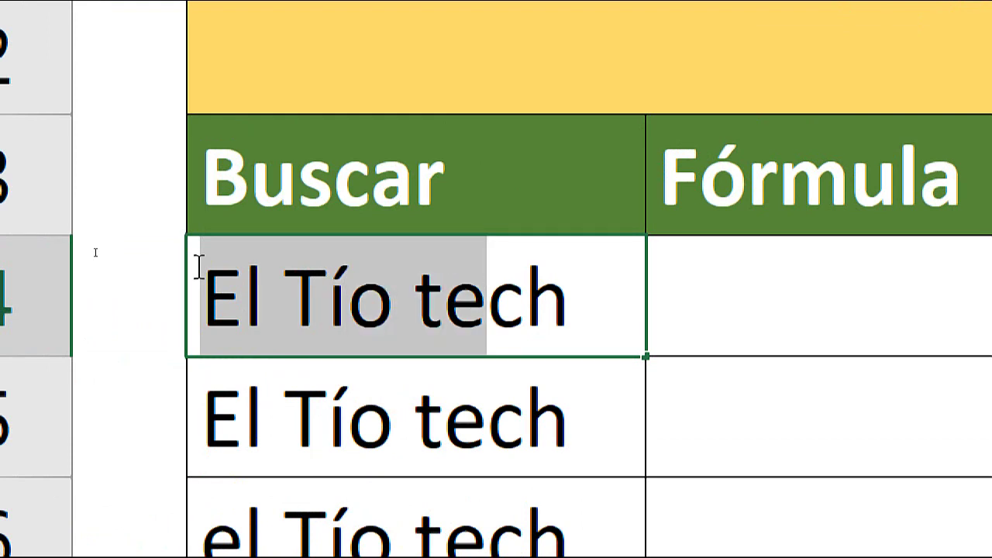
key(shift+Right)
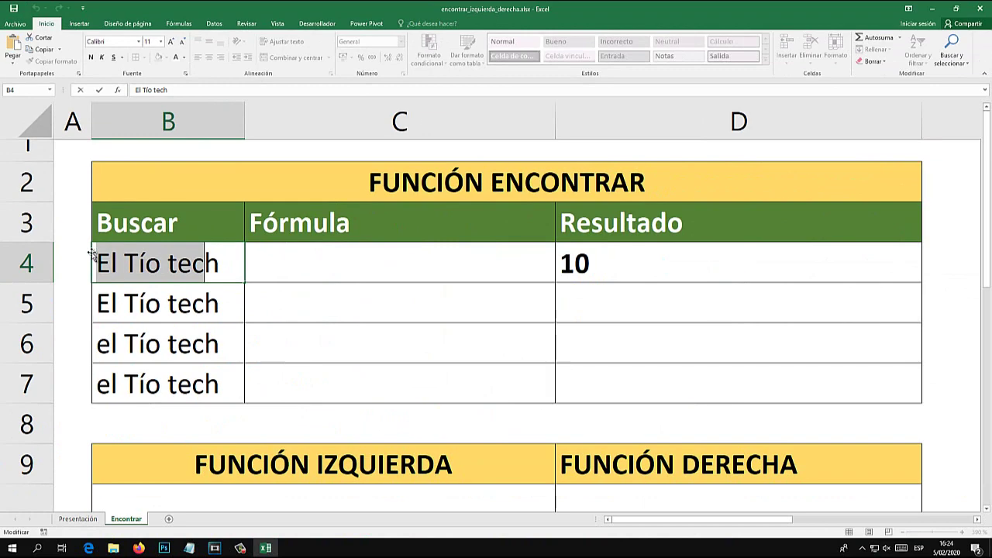
Replace the searched "c" with "T" in D4's formula so it returns 4.
double_click(587, 264)
drag(826, 263, 588, 263)
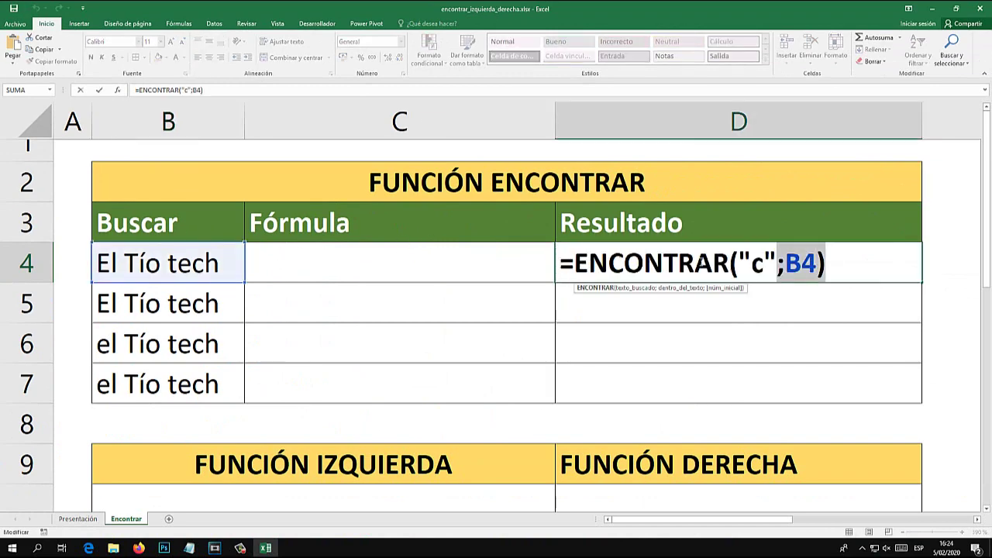
key(Escape)
double_click(609, 263)
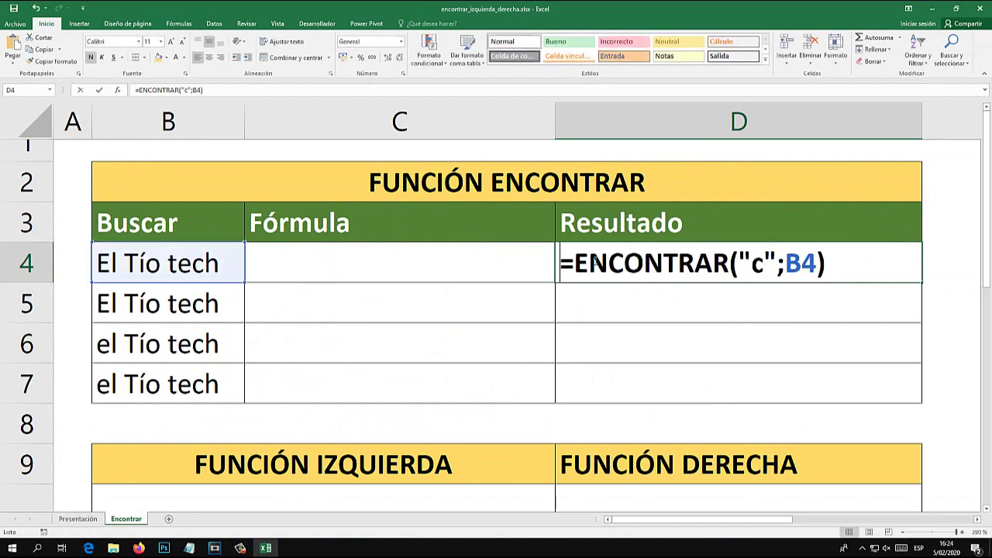
double_click(757, 263)
drag(758, 264, 775, 267)
text(T)
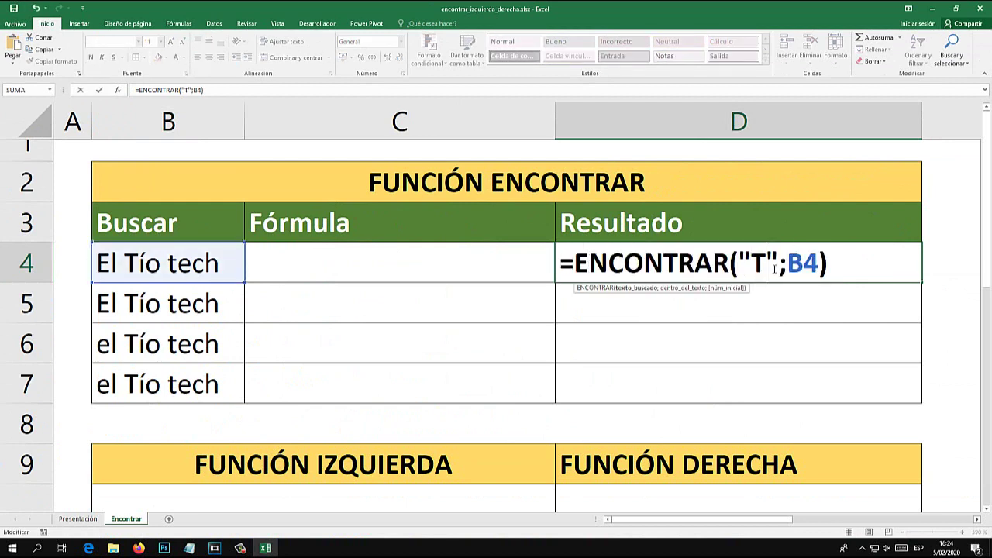
key(Return)
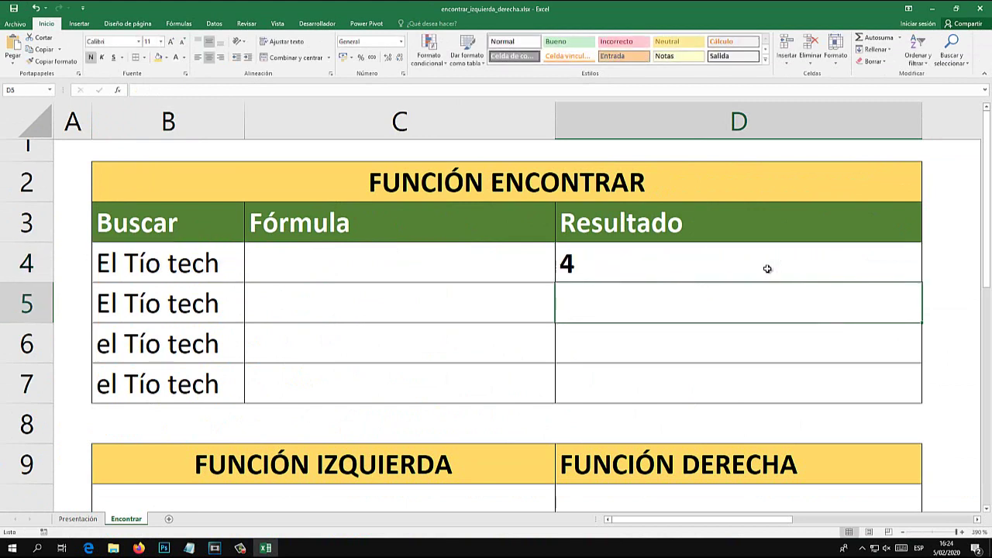
Copy D4's formula text ENCONTRAR("T";B4) and paste it into C4.
click(641, 271)
double_click(613, 268)
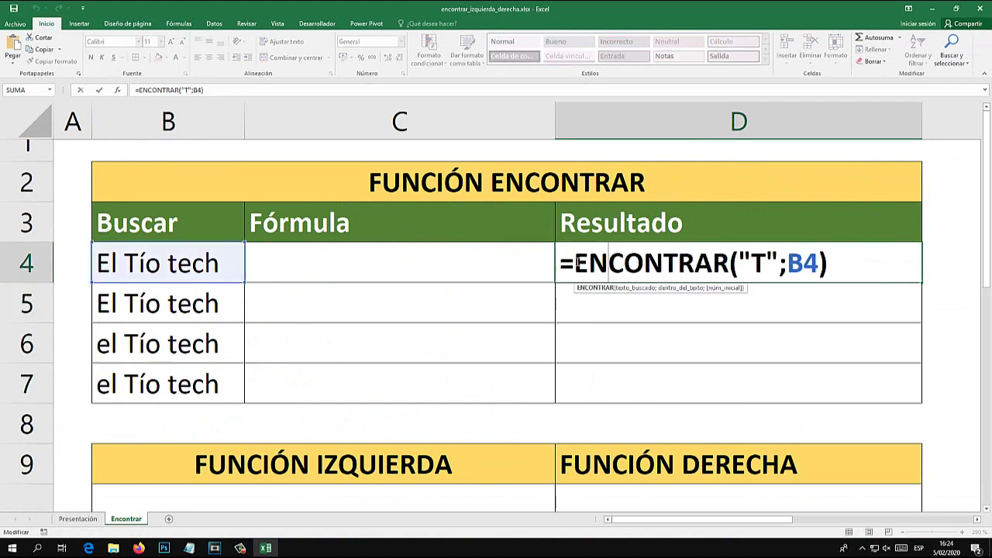
drag(575, 264, 847, 260)
key(ctrl+c)
key(Escape)
click(334, 257)
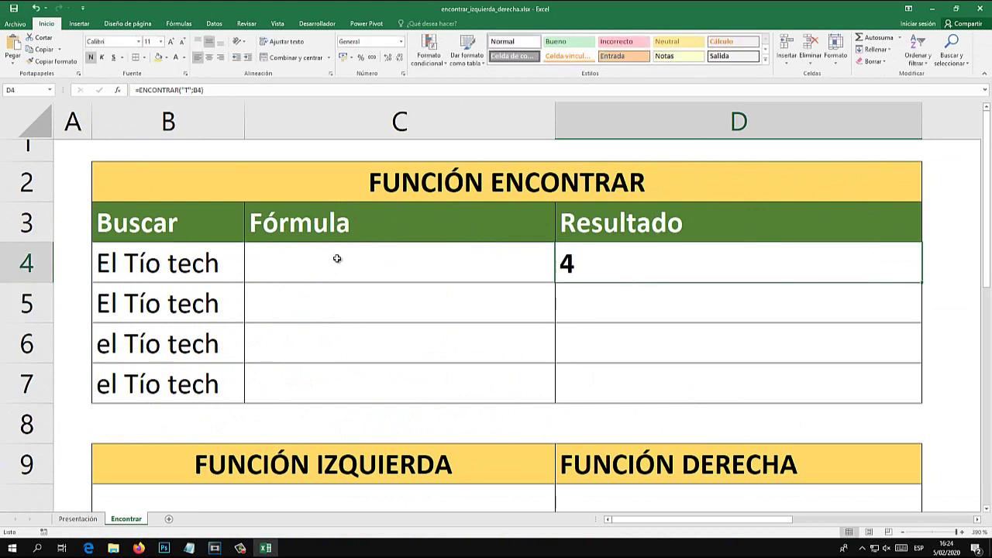
key(ctrl+v)
click(415, 305)
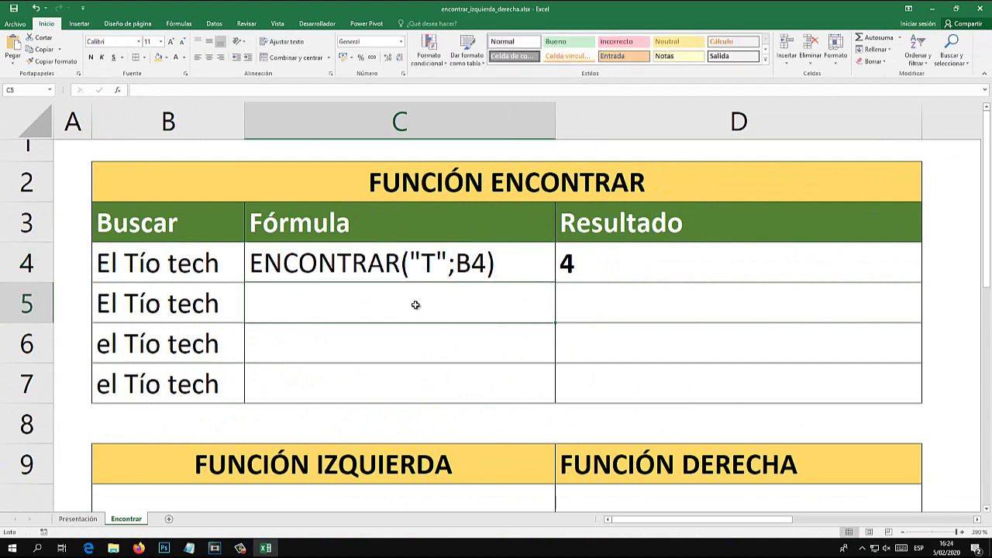
Enter =ENCONTRAR("t";B5) in D5, returning 8 for the lowercase t.
click(592, 300)
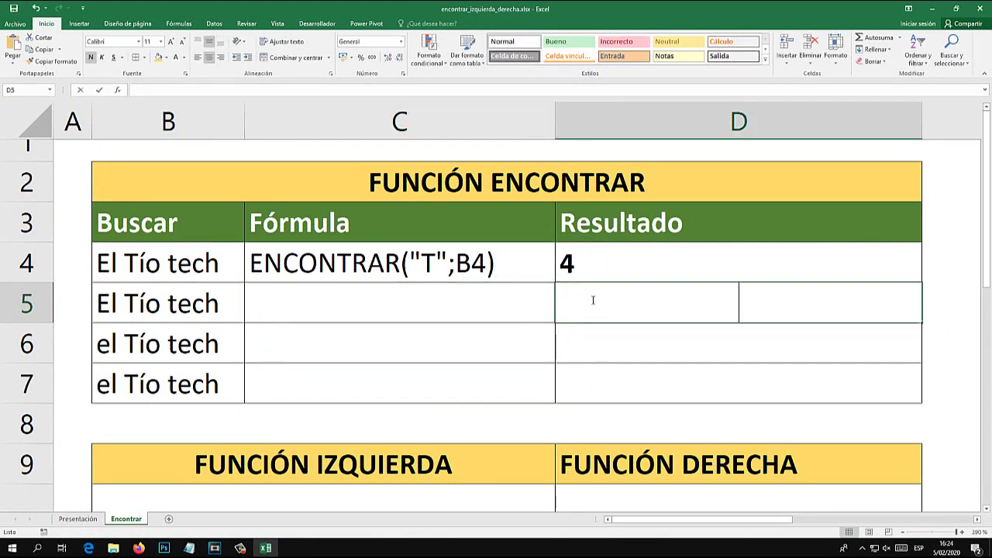
text(=encon)
key(Tab)
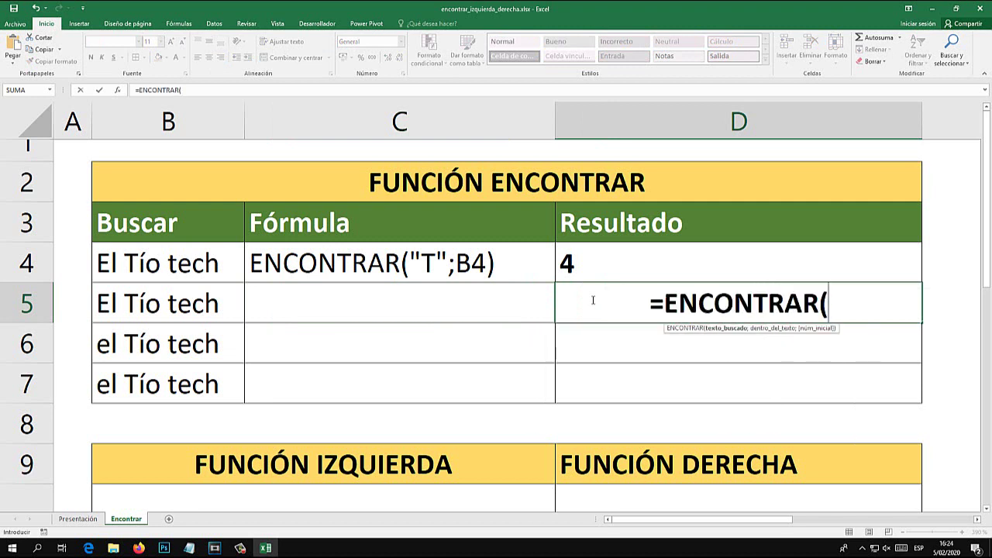
text(")
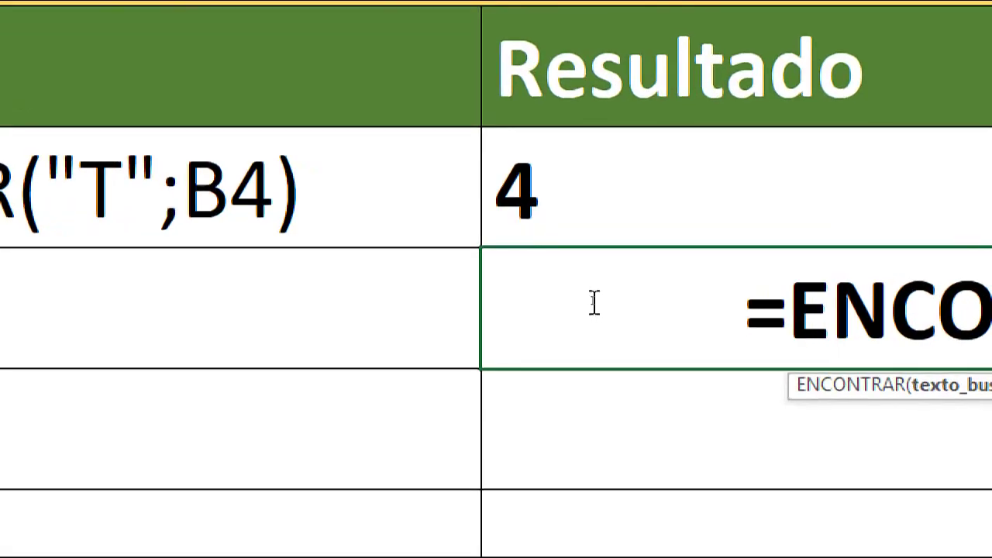
text(t)
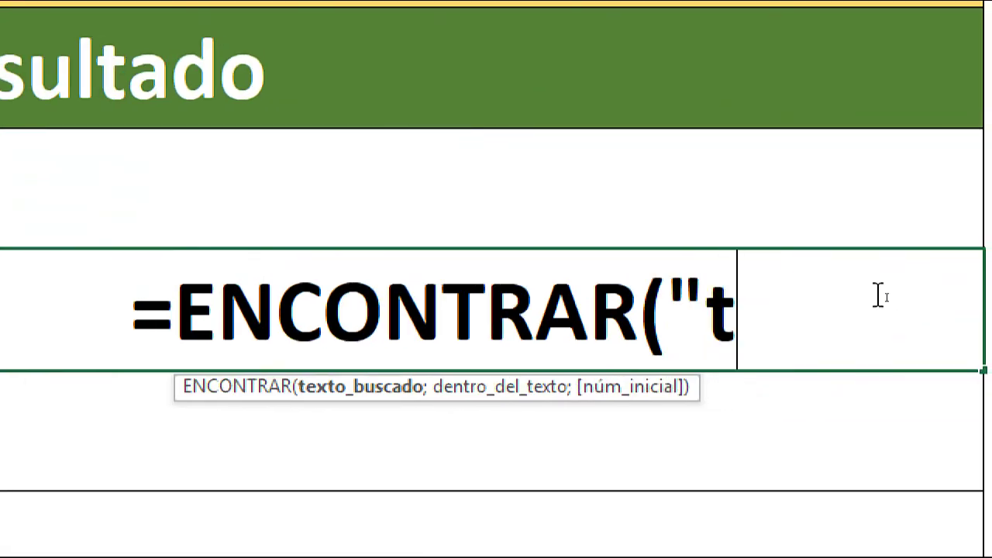
text(")
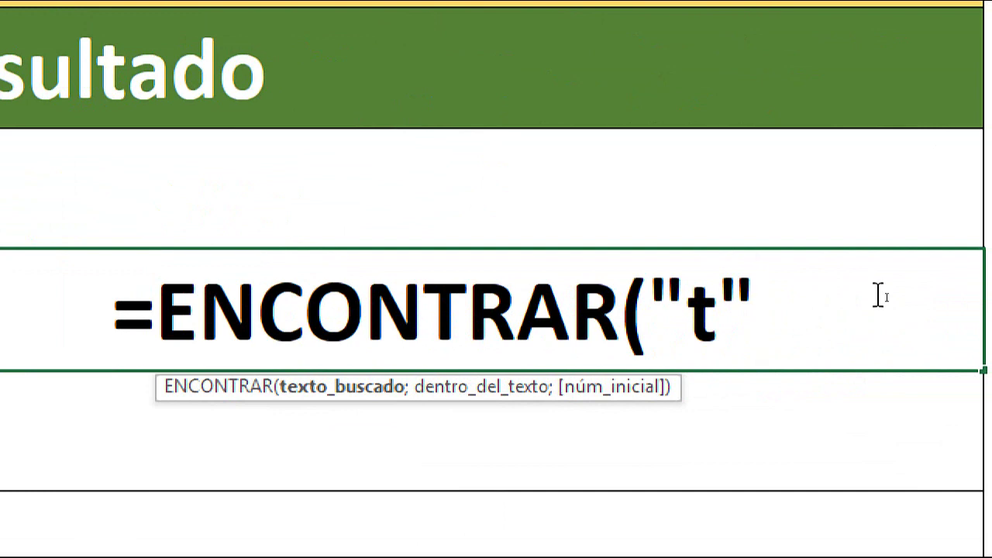
text(;)
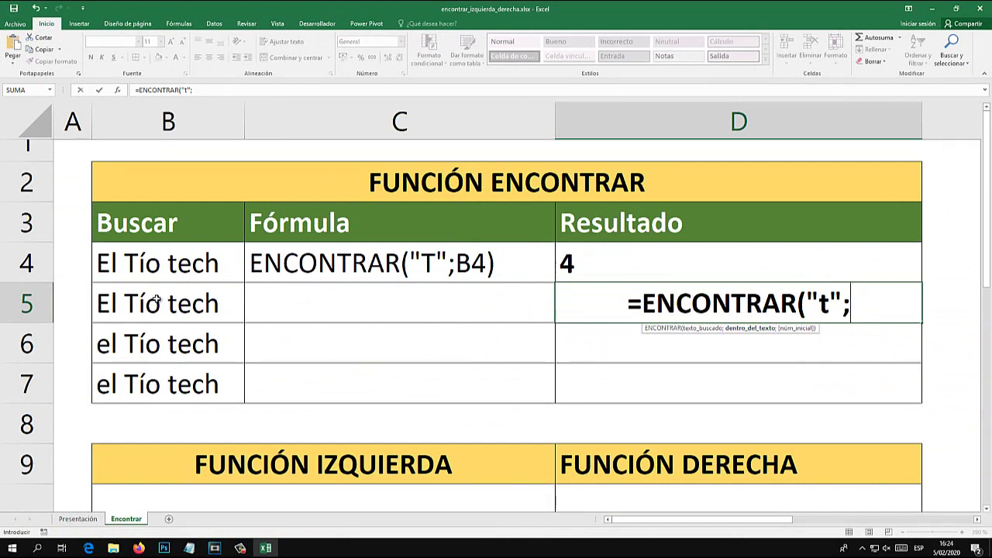
click(156, 301)
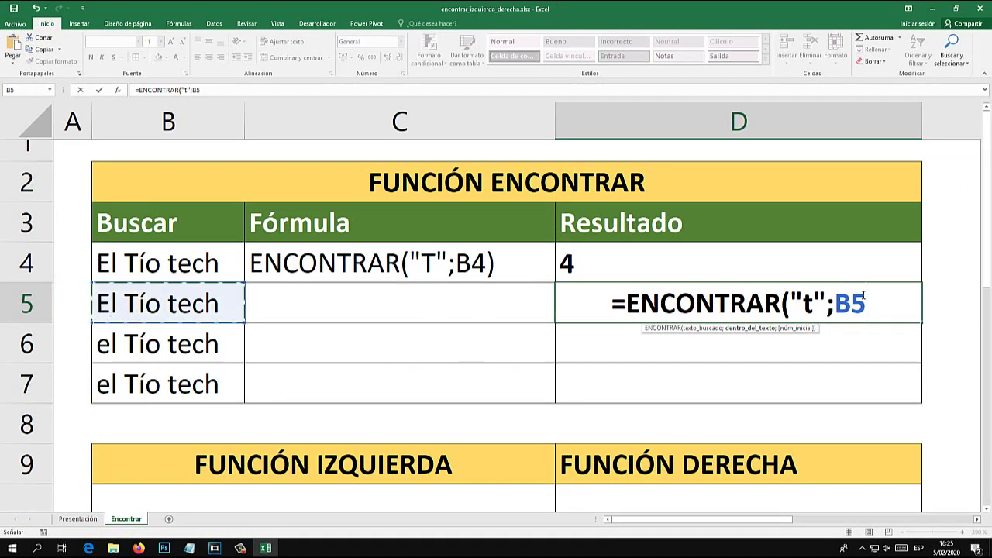
text())
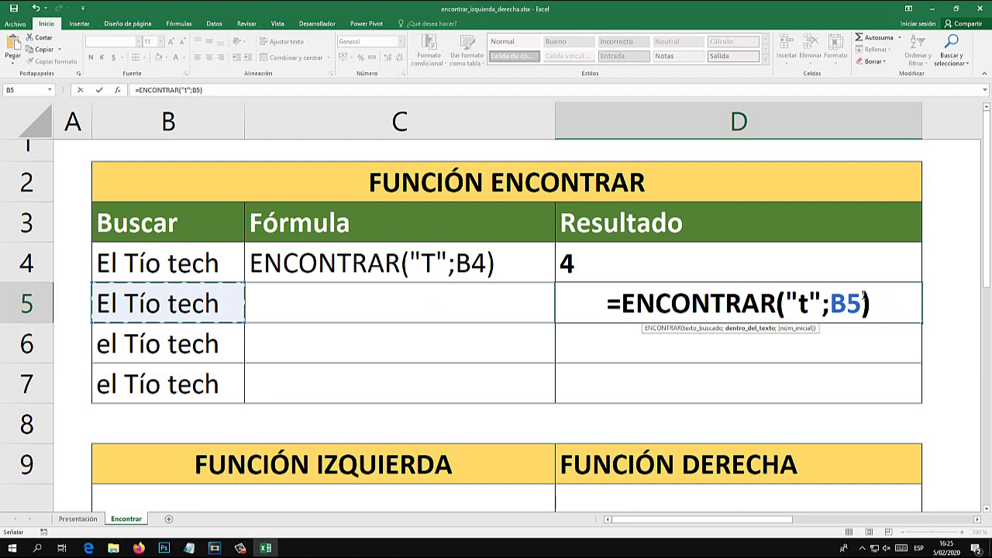
key(Return)
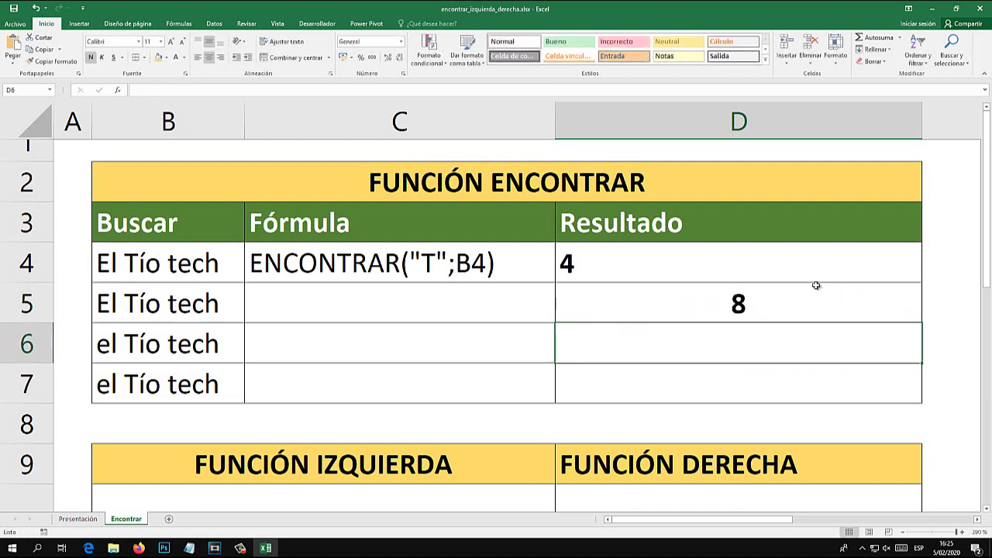
Left-align D5's 8 and paste its formula text ENCONTRAR("t";B5) into C5.
click(702, 286)
click(198, 57)
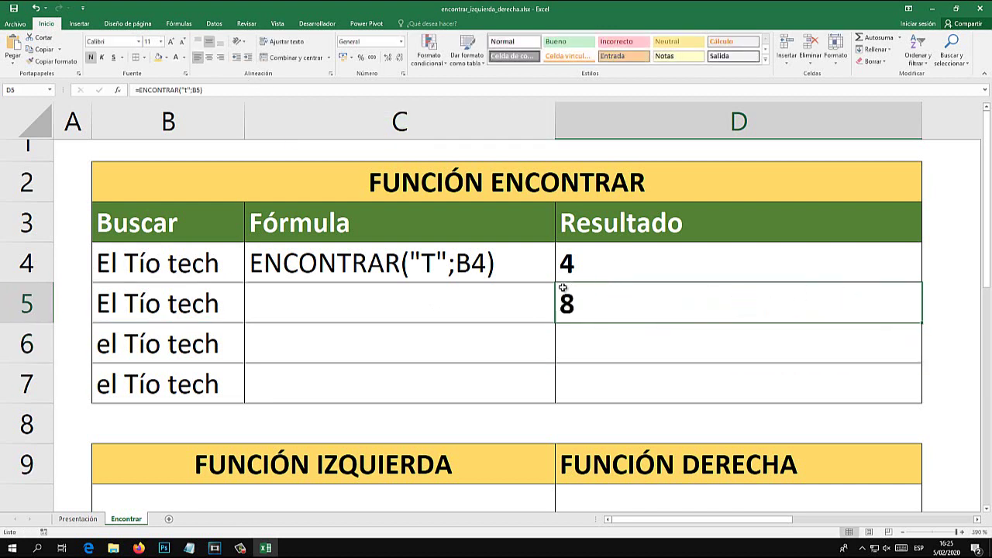
double_click(578, 299)
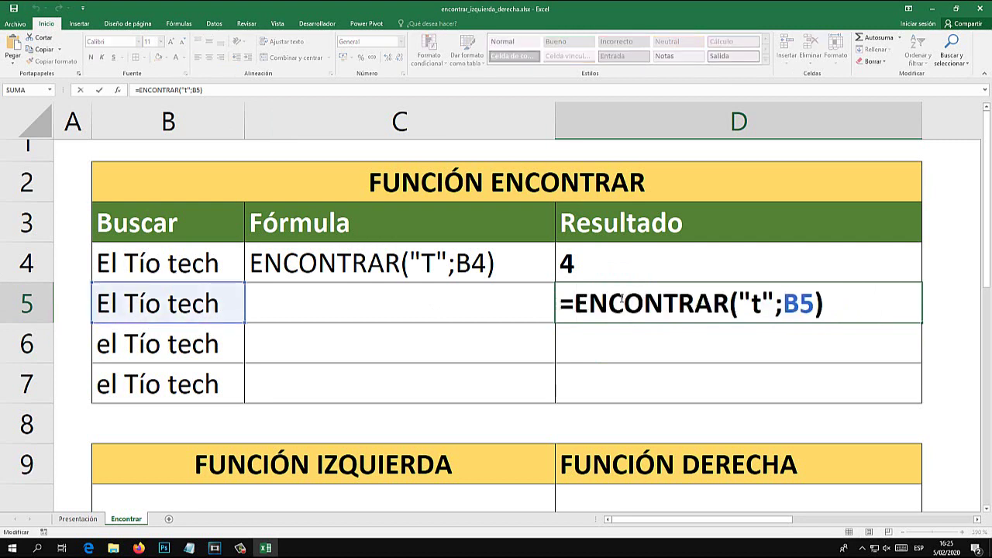
drag(574, 302, 871, 313)
key(ctrl+c)
click(343, 306)
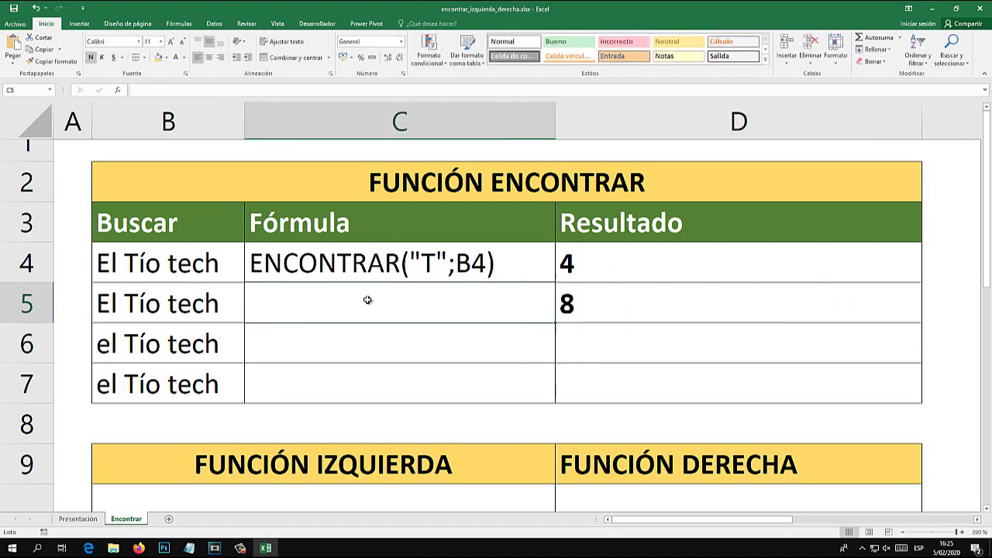
key(ctrl+v)
click(403, 342)
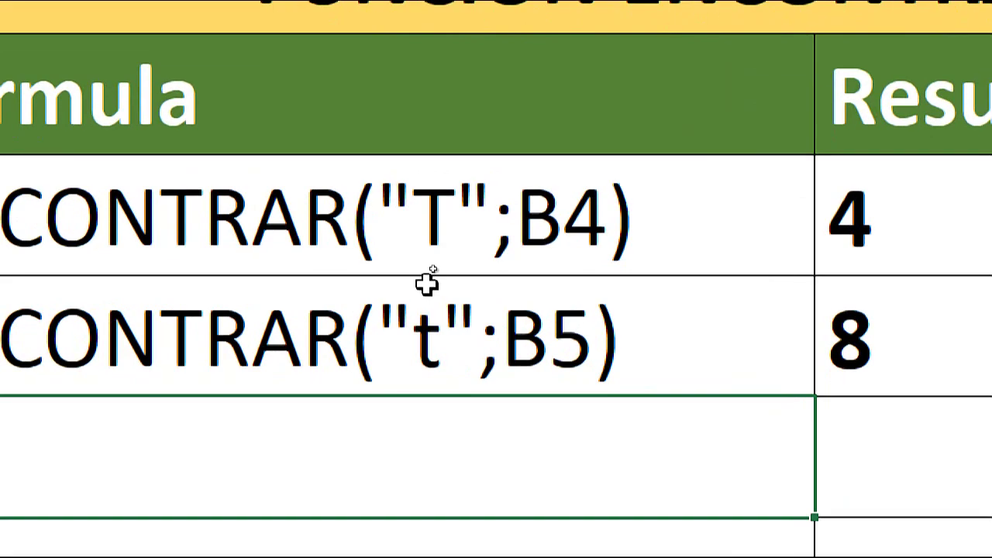
Contrast the uppercase "T" search in C4 with the lowercase "t" search in C5.
click(429, 255)
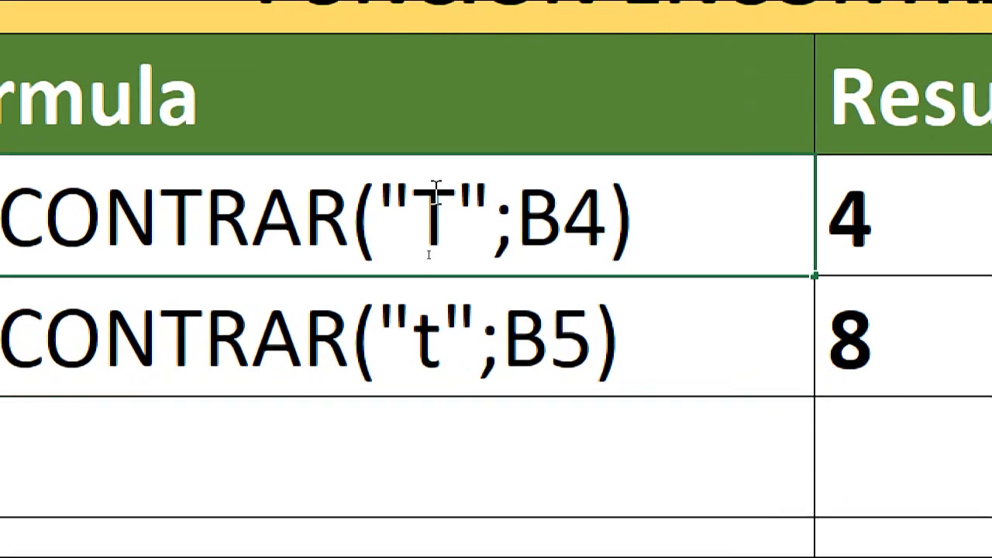
click(421, 339)
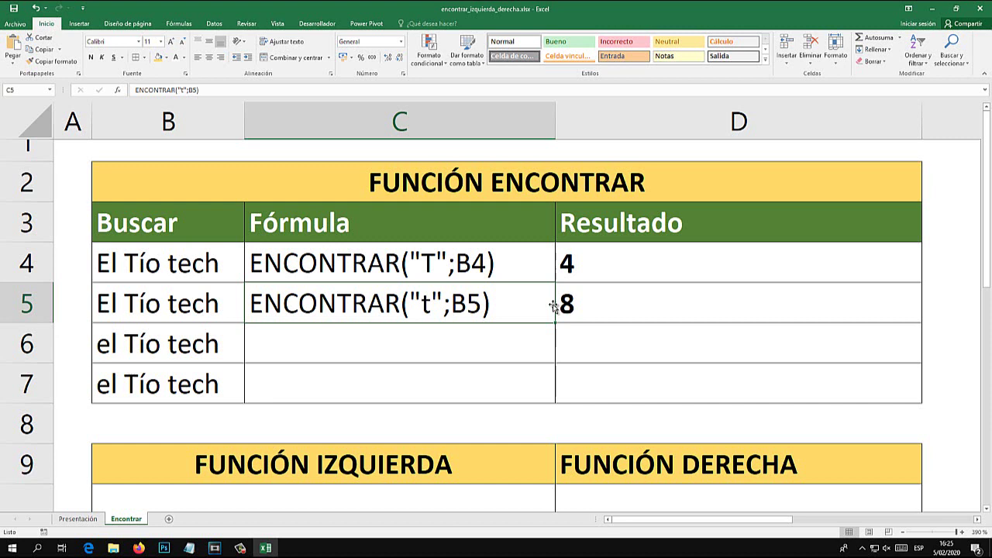
double_click(565, 304)
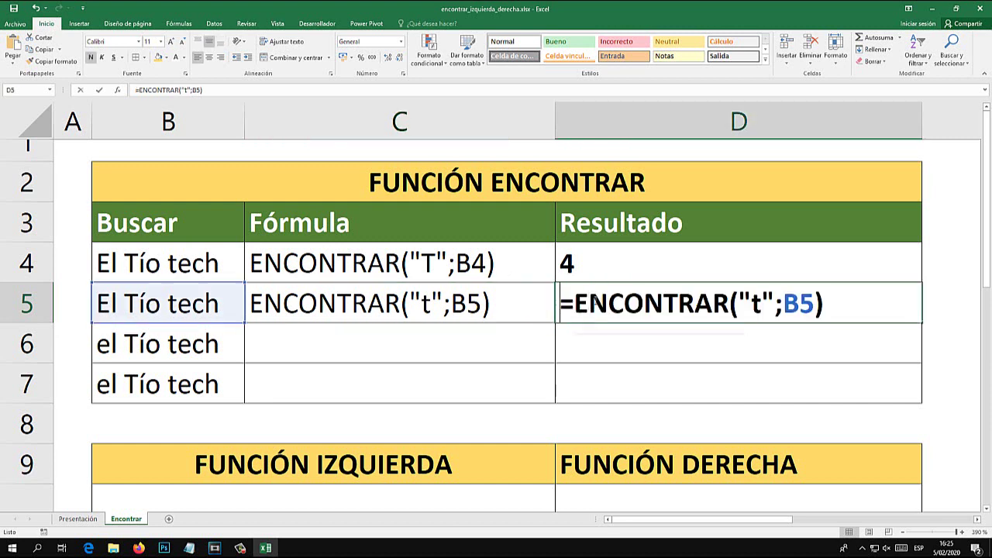
Confirm D5's 8, then test searching for "C" instead and review the resulting error.
key(ctrl+Return)
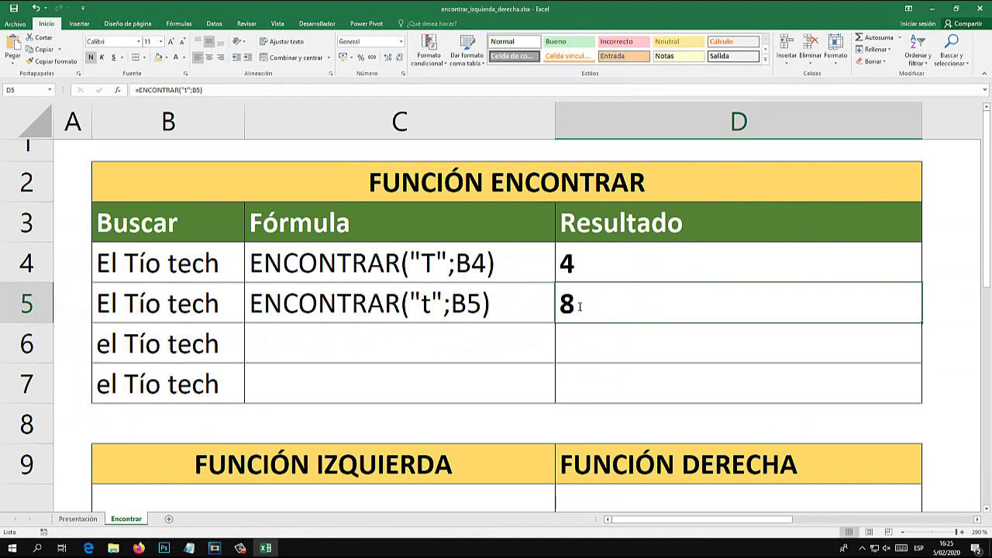
double_click(578, 307)
double_click(758, 304)
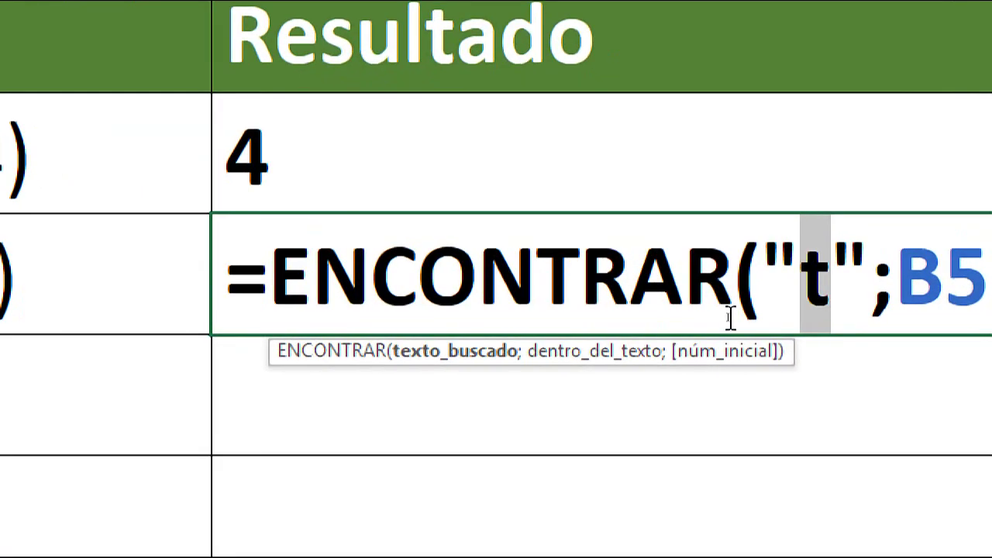
text(C)
key(Return)
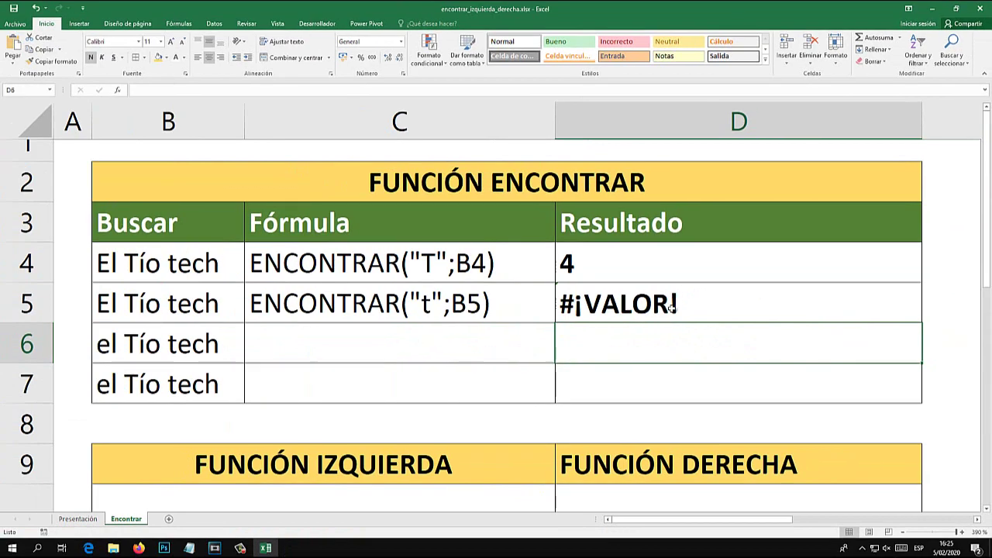
click(670, 306)
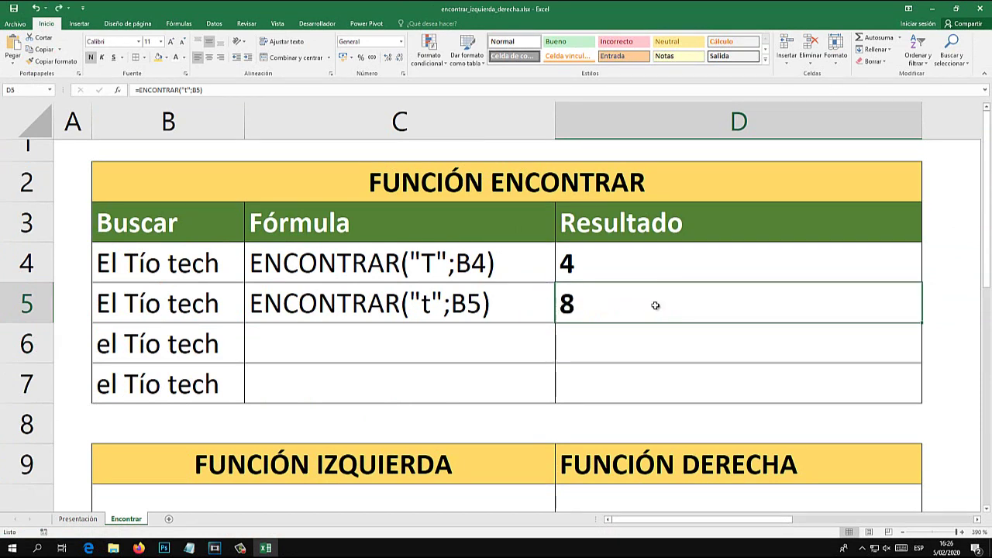
double_click(642, 306)
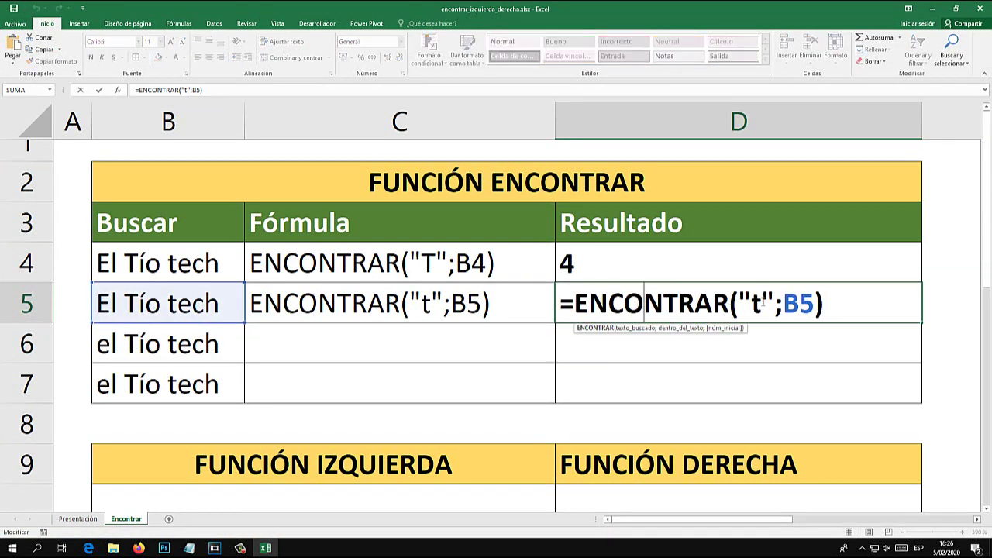
key(Escape)
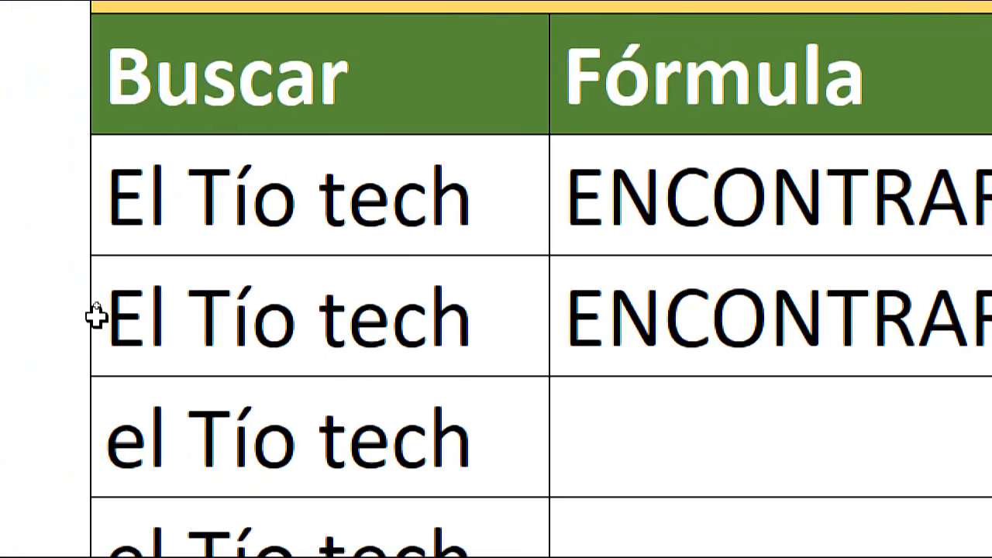
Highlight B5's characters to check where the t sits in "El Tío tech".
click(105, 303)
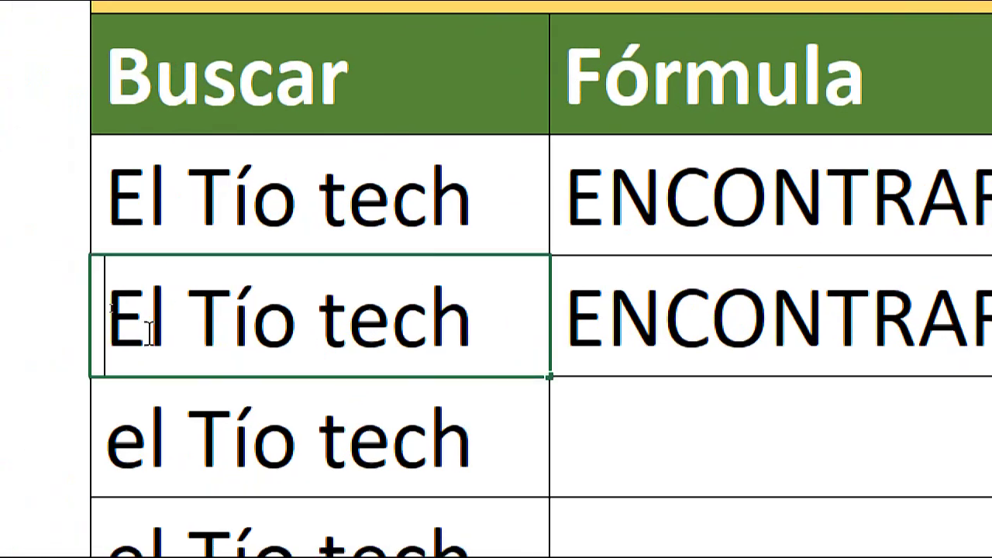
key(Home)
key(shift+Right)
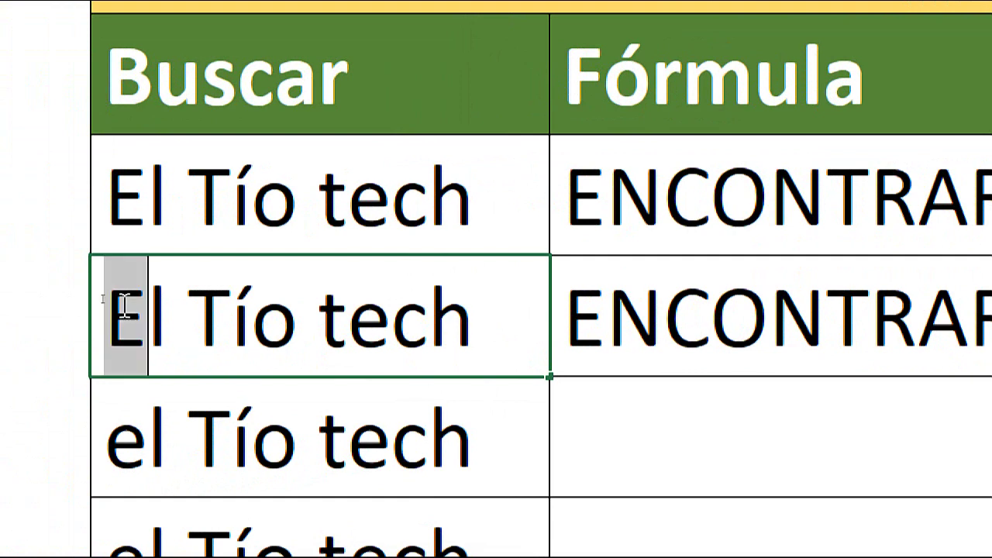
key(shift+Right)
key(shift+Right)
key(shift+Right)
key(shift+Right)
key(shift+Right)
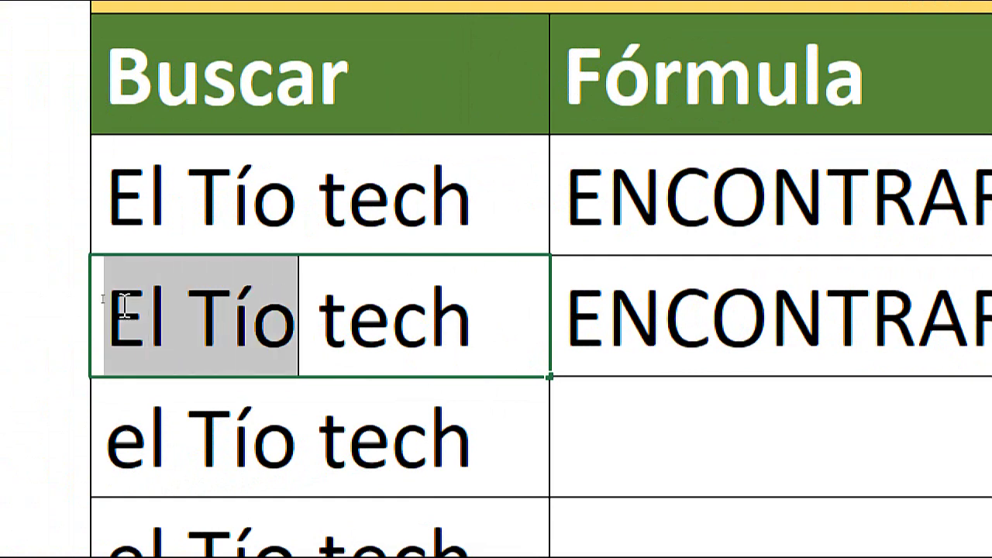
key(shift+Right)
key(shift+Right)
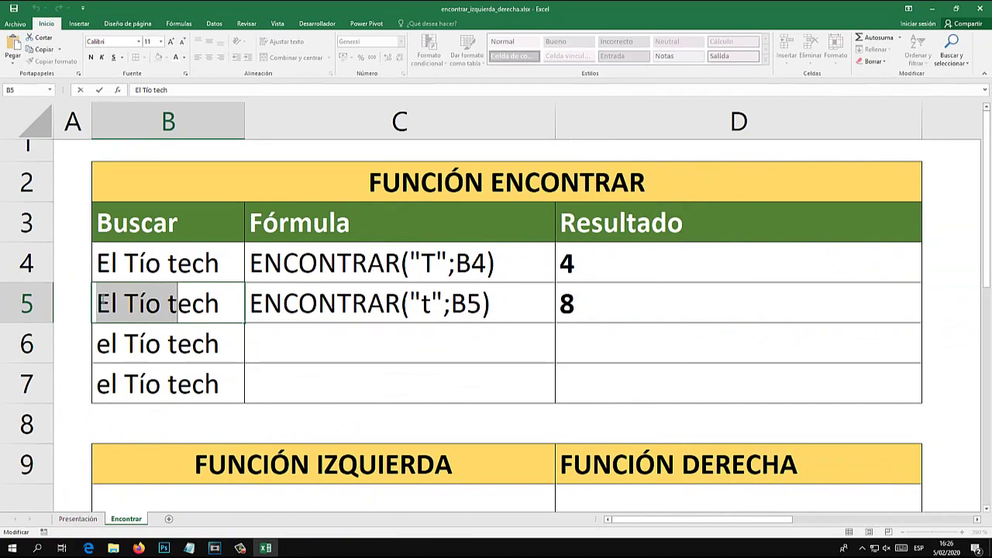
key(Escape)
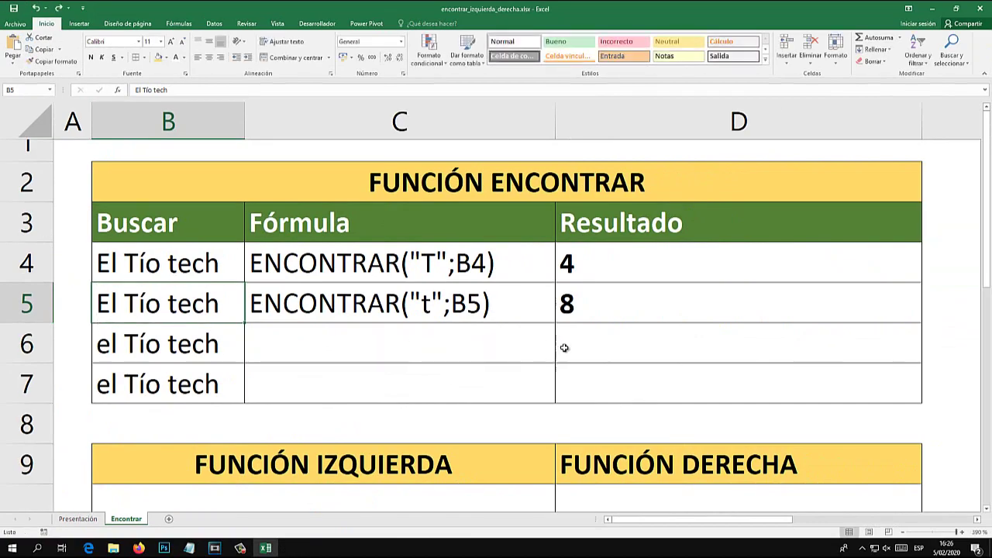
click(573, 346)
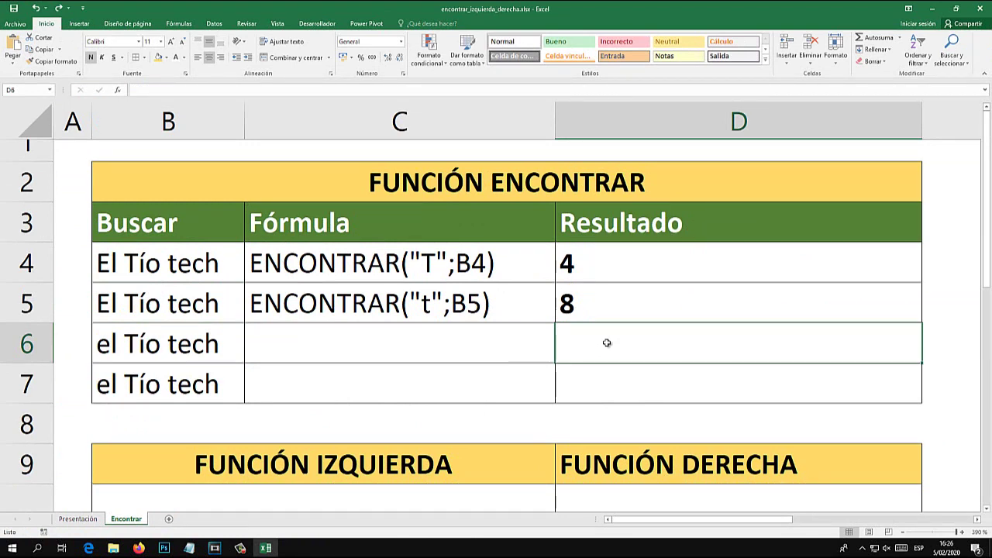
Enter =ENCONTRAR("e";B6) in D6, returning 1, and left-align the result.
text(=EN)
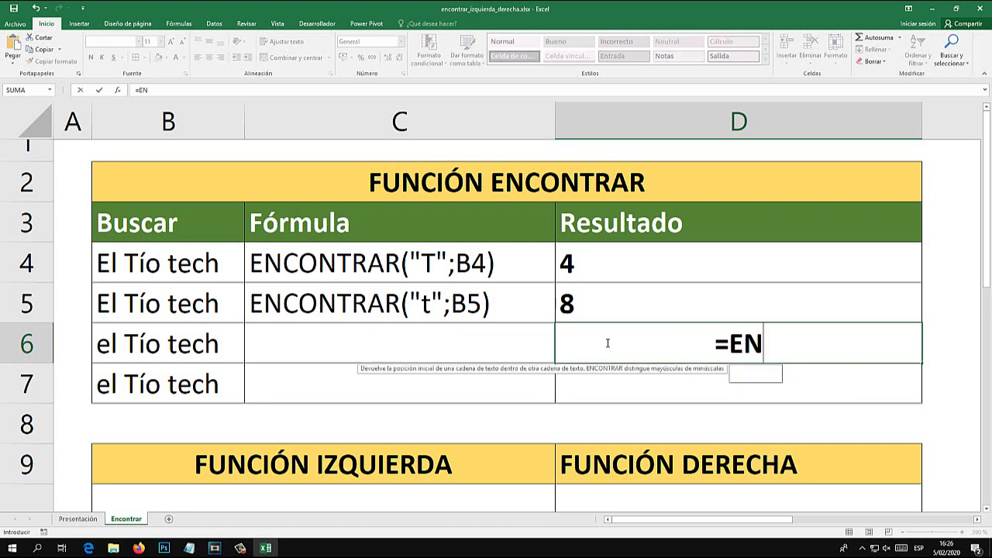
text(CONTRAR()
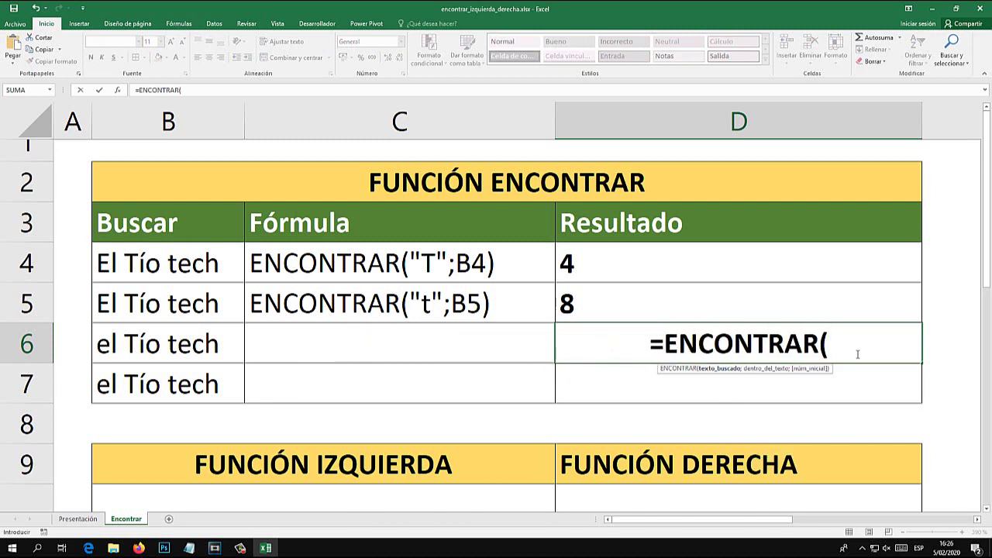
text("+)
key(BackSpace)
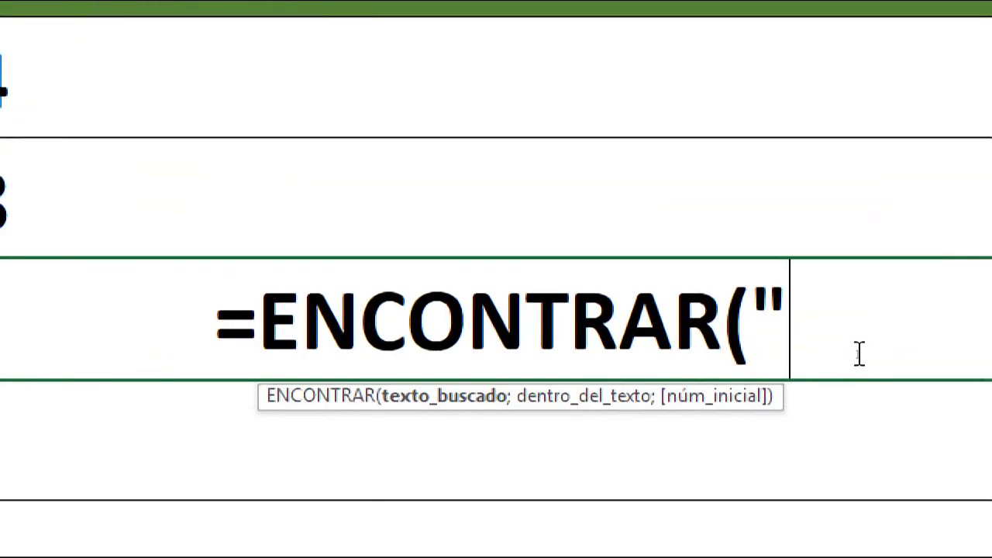
text(E)
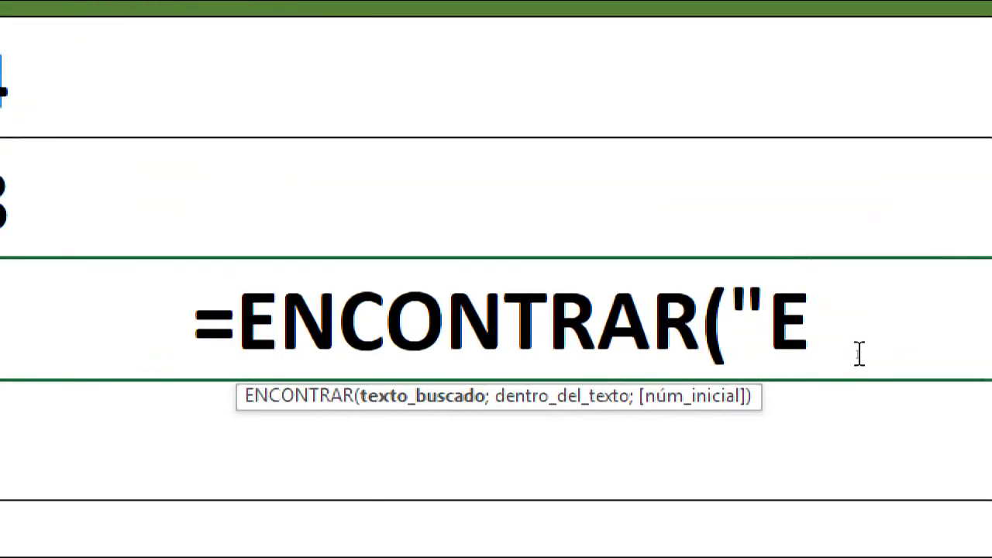
key(BackSpace)
text(e)
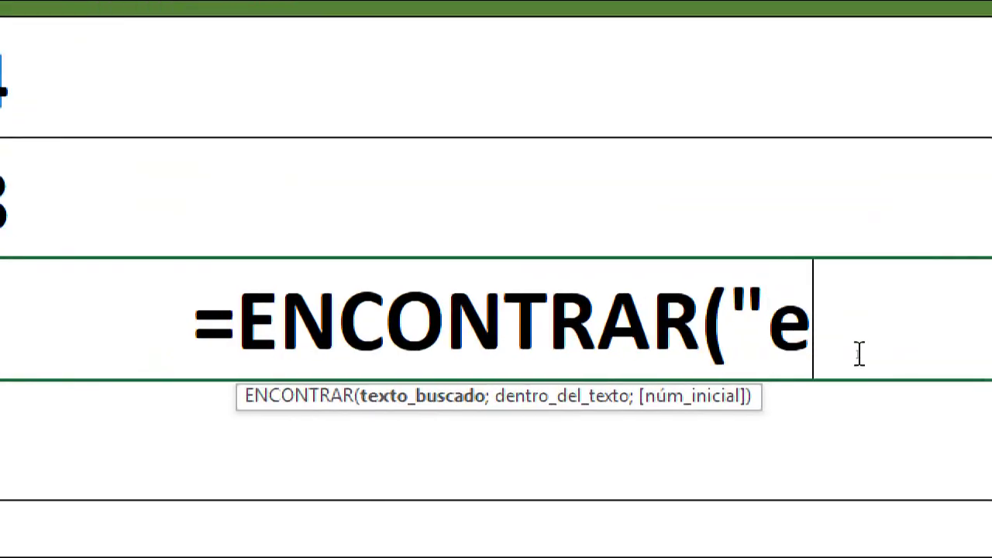
text(";)
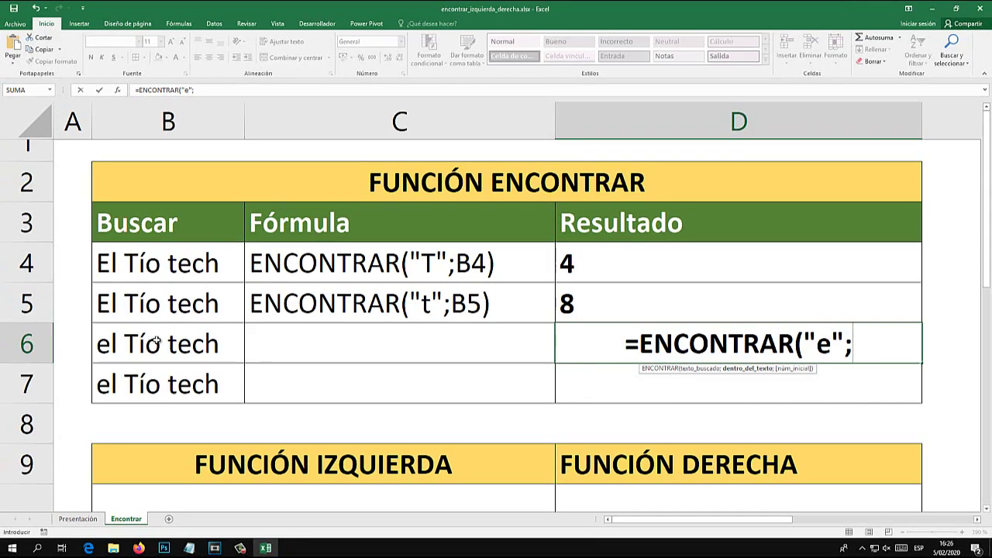
click(126, 345)
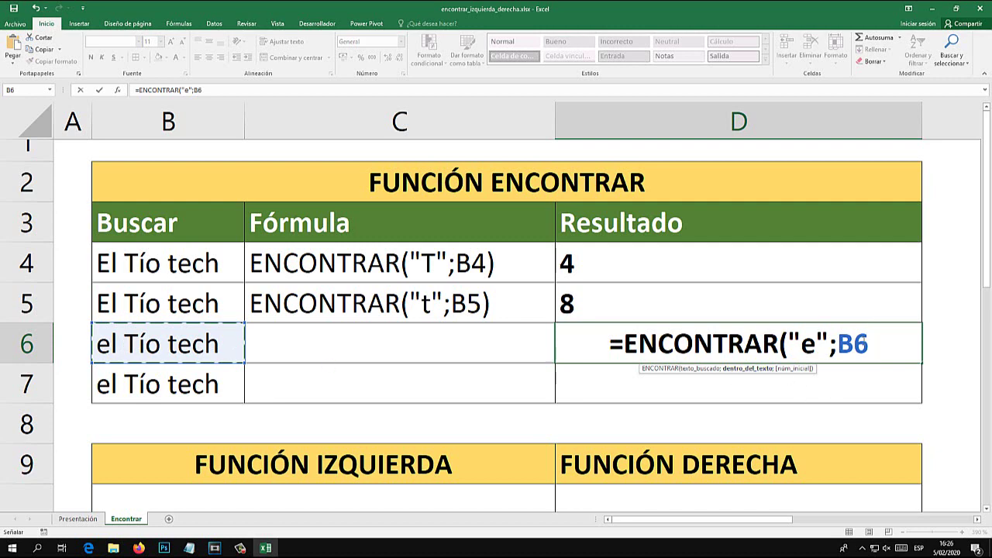
text())
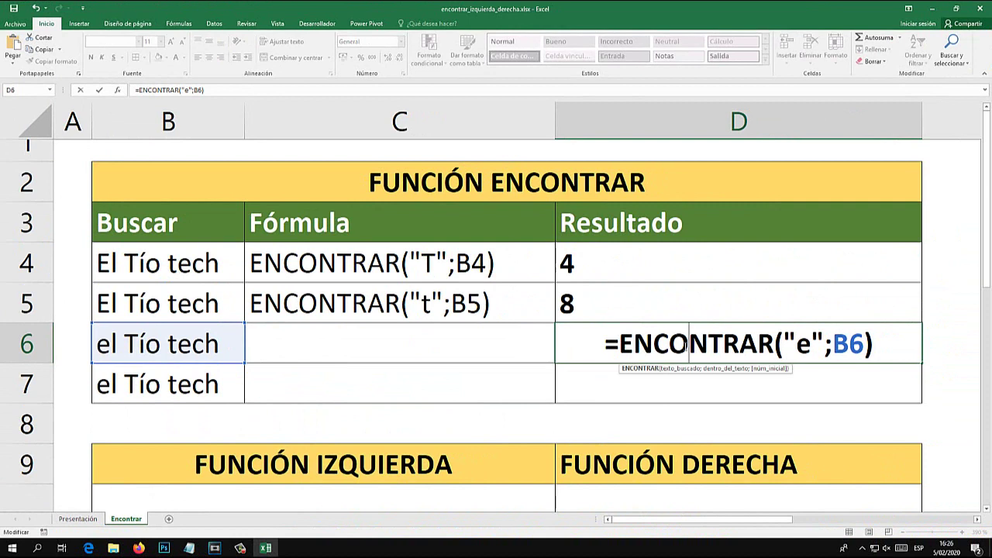
key(ctrl+Return)
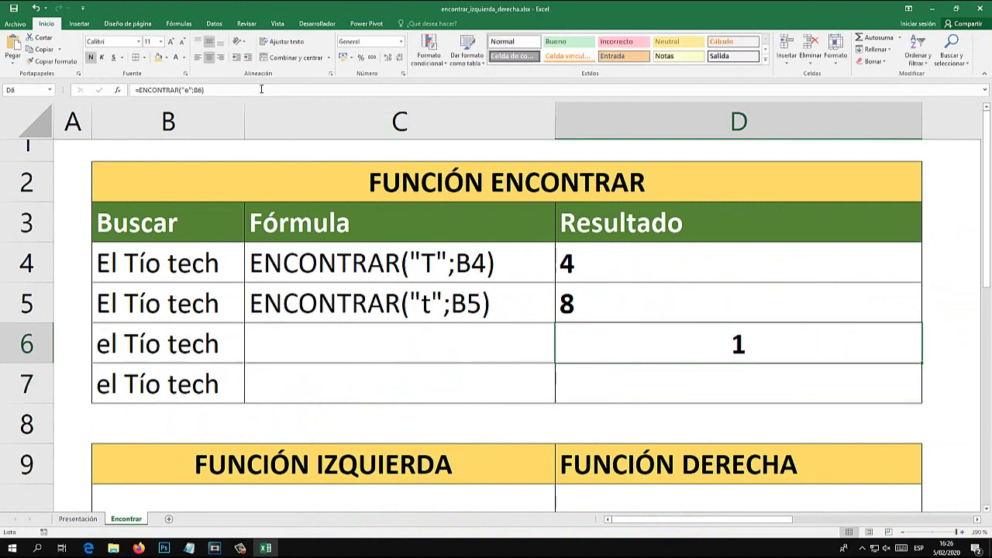
click(197, 57)
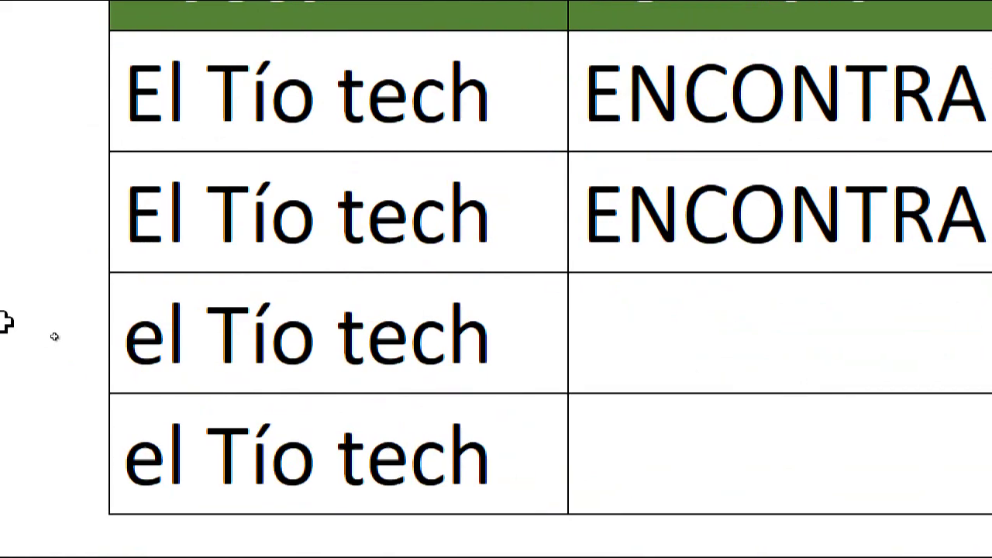
double_click(108, 345)
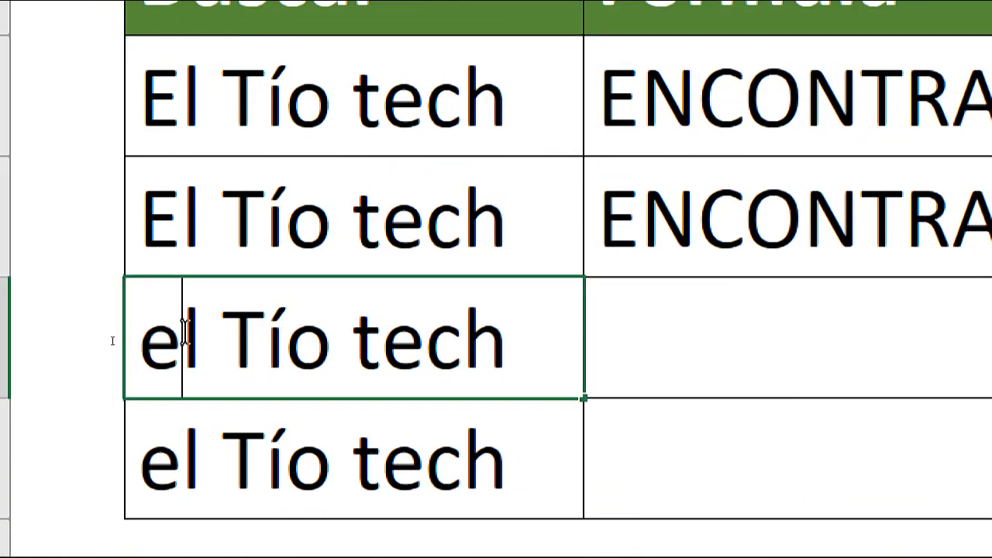
key(shift+Left)
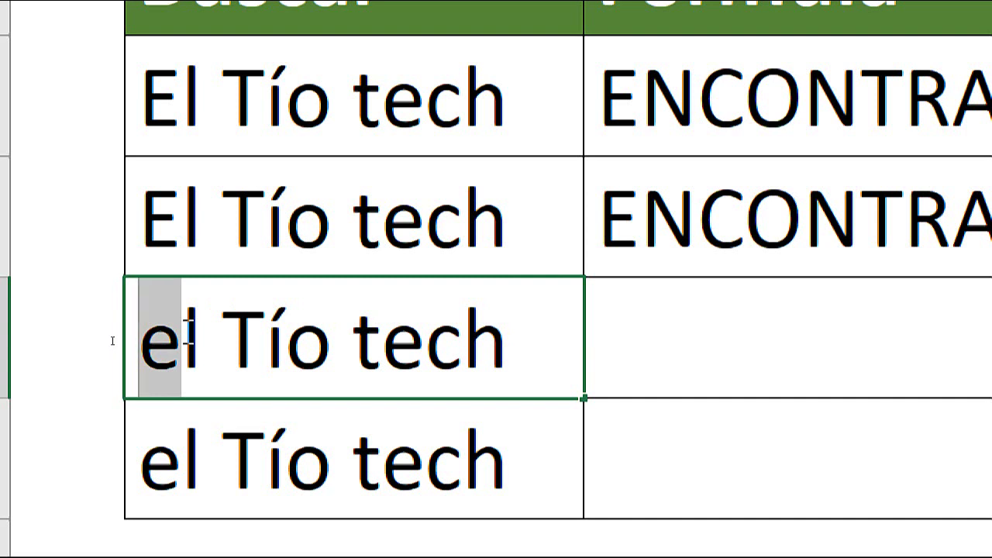
key(Left)
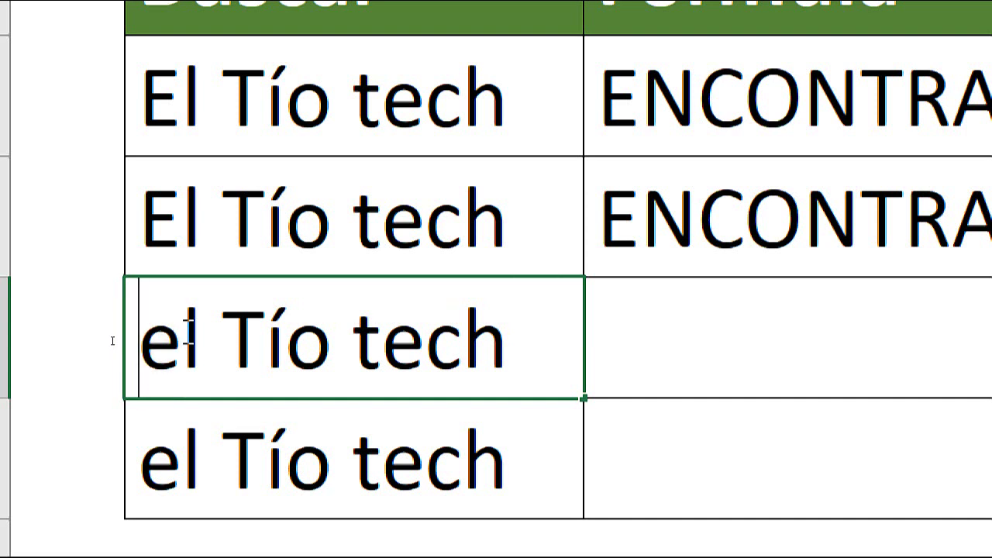
key(shift+Left)
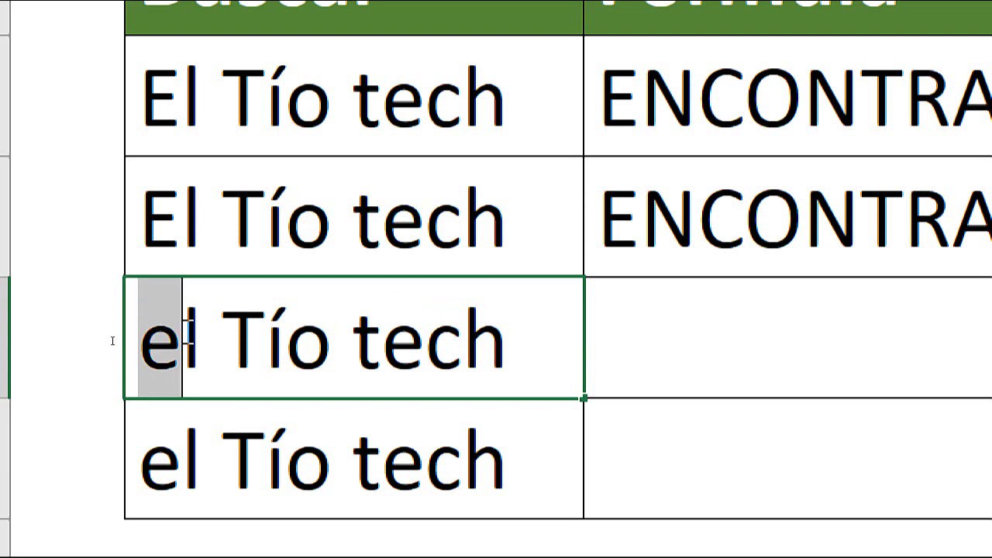
key(Right)
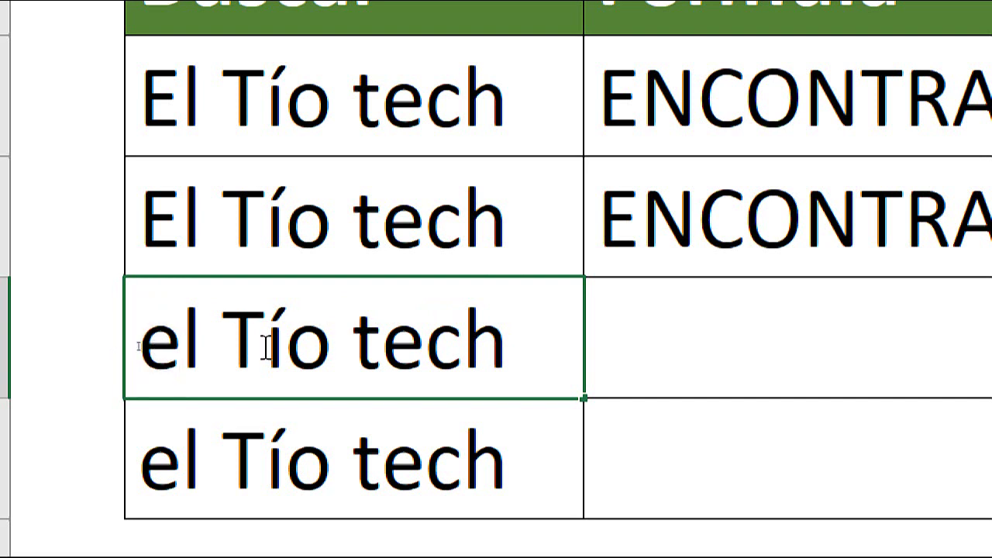
click(266, 345)
text(e)
drag(183, 349, 109, 347)
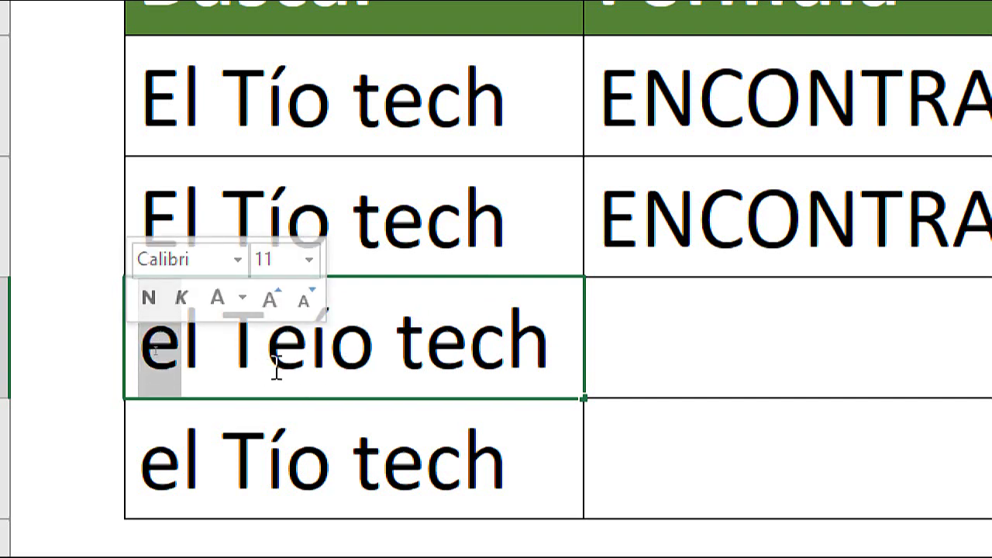
key(ctrl+z)
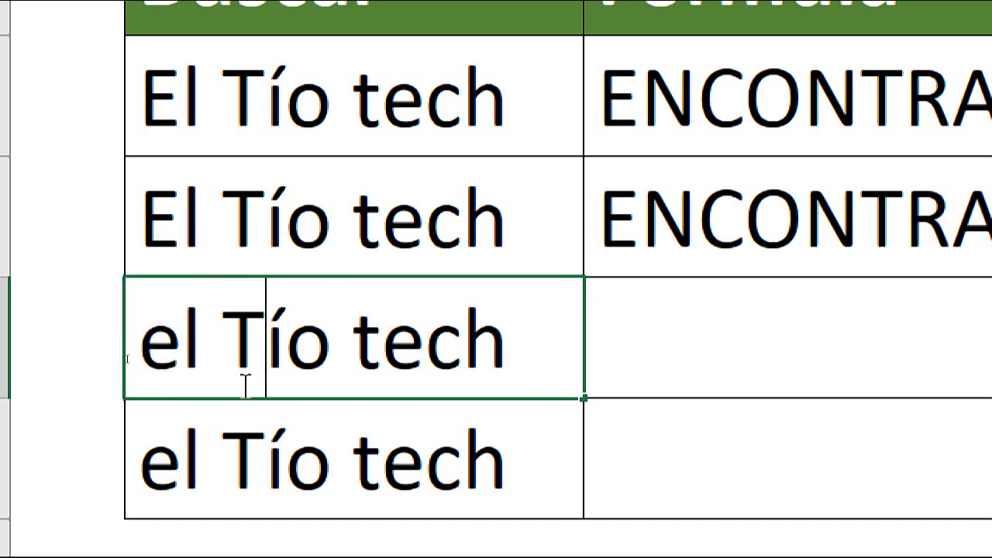
click(331, 349)
text(e)
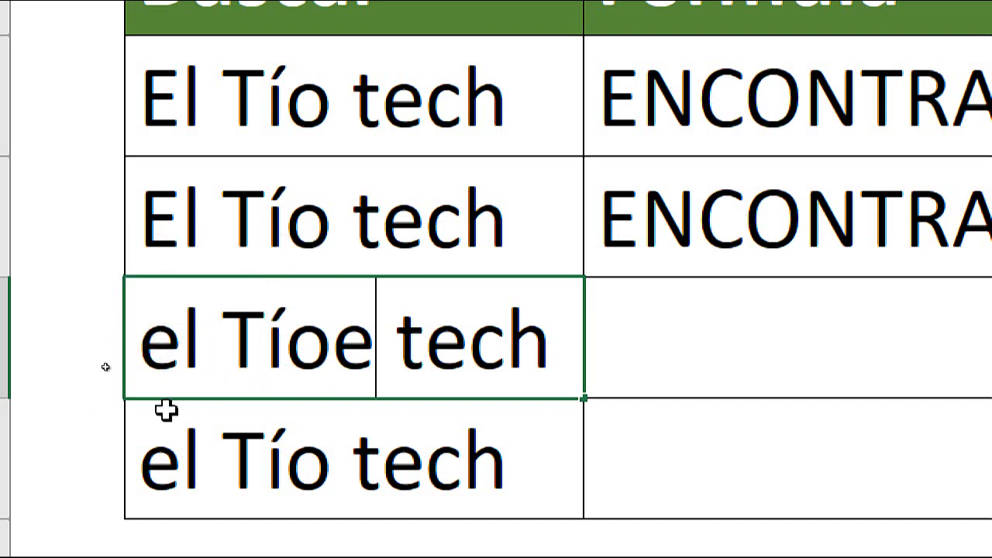
drag(178, 344, 84, 343)
key(BackSpace)
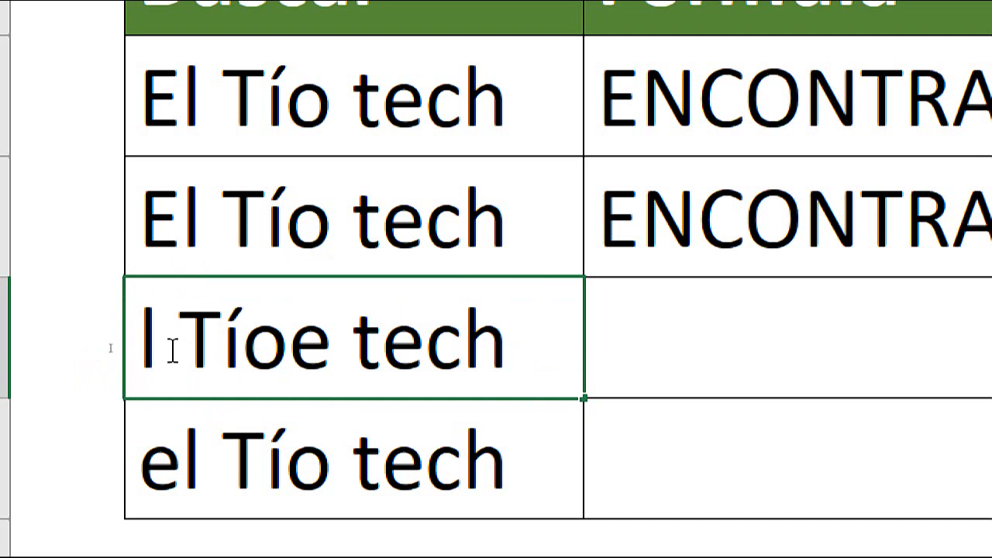
key(shift+Right)
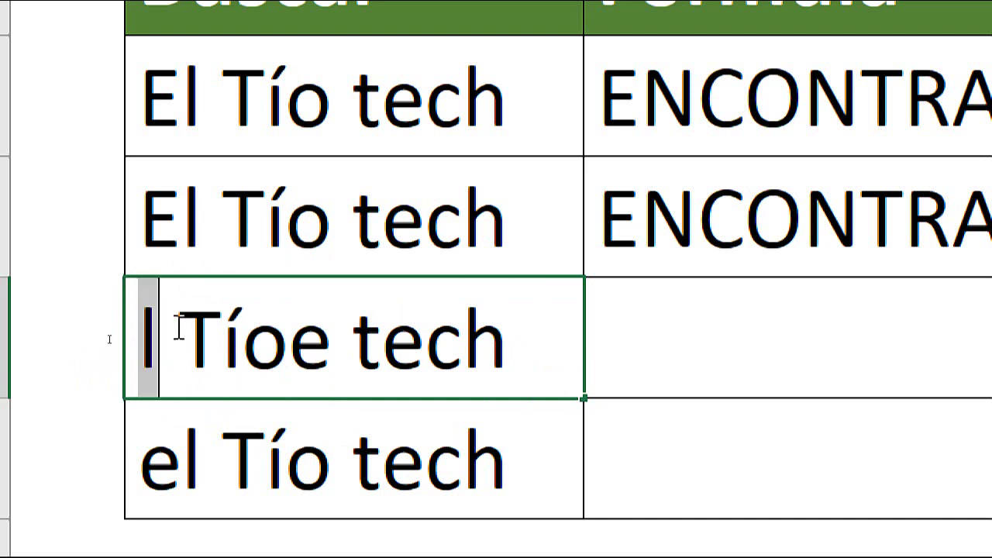
key(shift+Right)
key(shift+Right)
key(shift+Right)
key(shift+Right)
key(shift+Right)
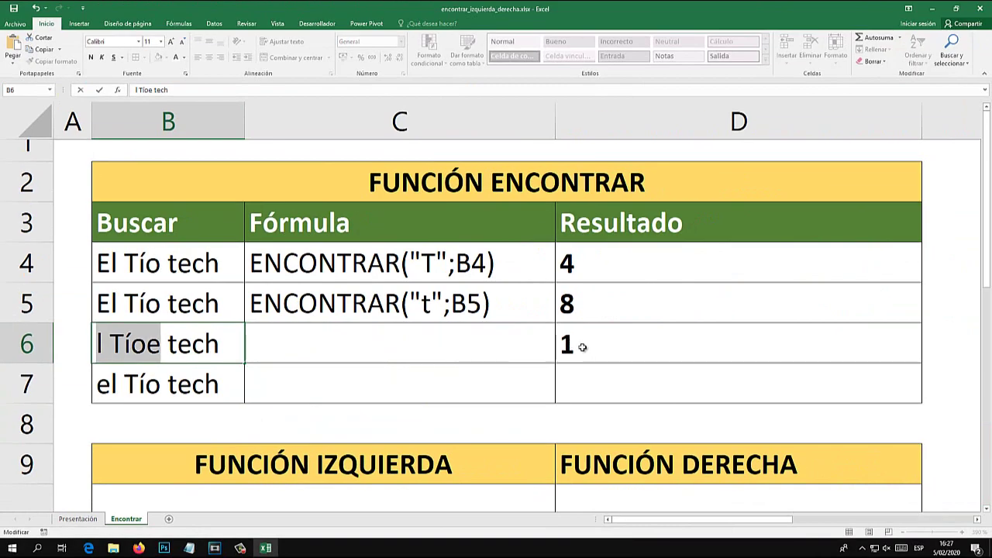
key(Escape)
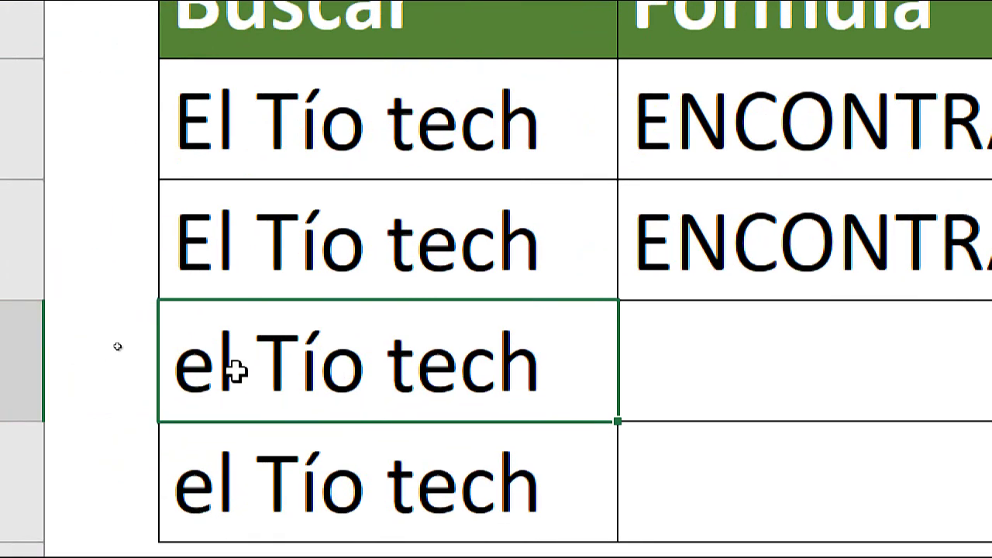
Select the word 'el' at the start of B6's text to check its position.
double_click(117, 348)
click(211, 371)
key(shift+Home)
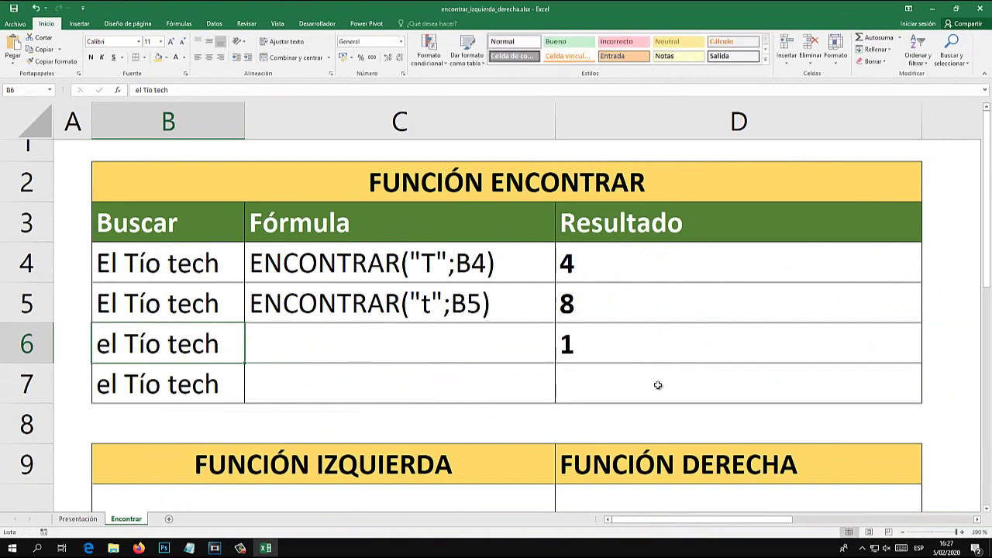
click(568, 375)
Copy D6's formula text ENCONTRAR("e";B6) and paste it into C6 as text.
click(566, 341)
double_click(566, 341)
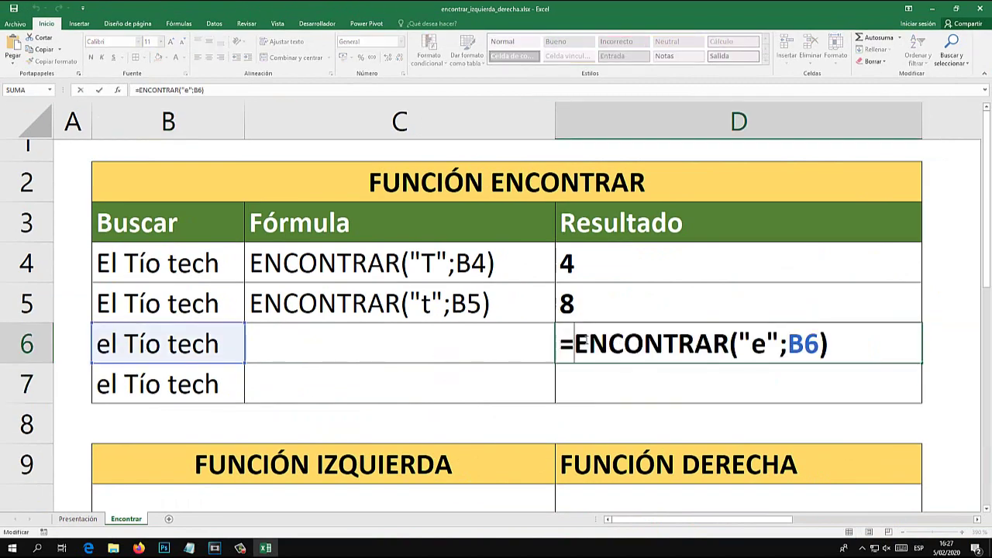
drag(829, 343, 581, 343)
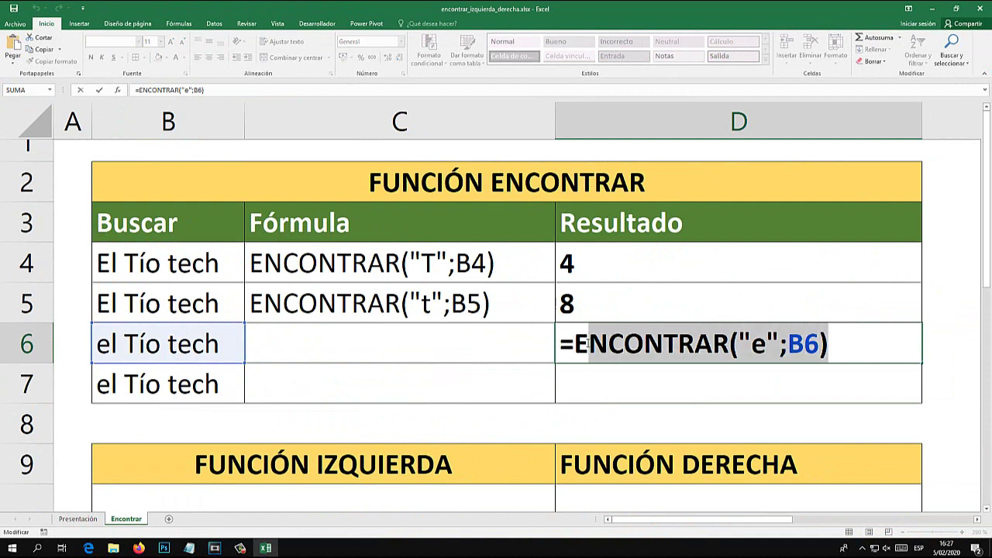
key(ctrl+c)
click(341, 346)
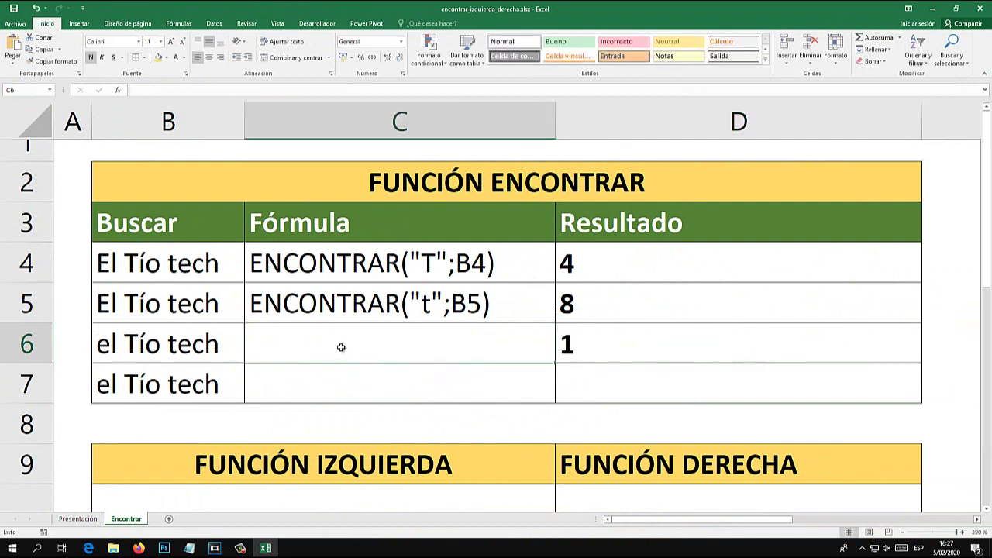
key(ctrl+v)
click(582, 390)
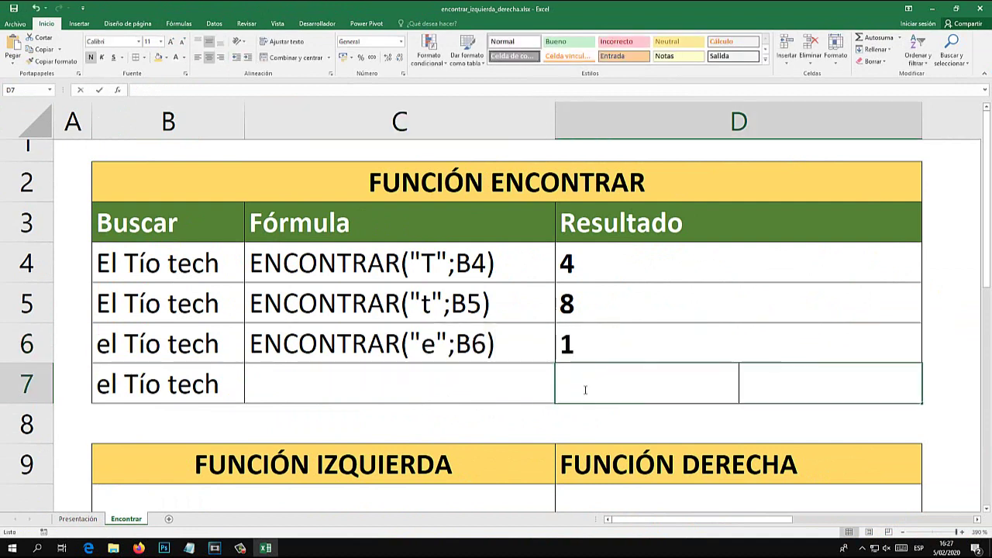
Enter =ENCONTRAR("e";B7;1) in D7 so it returns 1 for 'el Tío tech'.
text(=encontrar)
key(Tab)
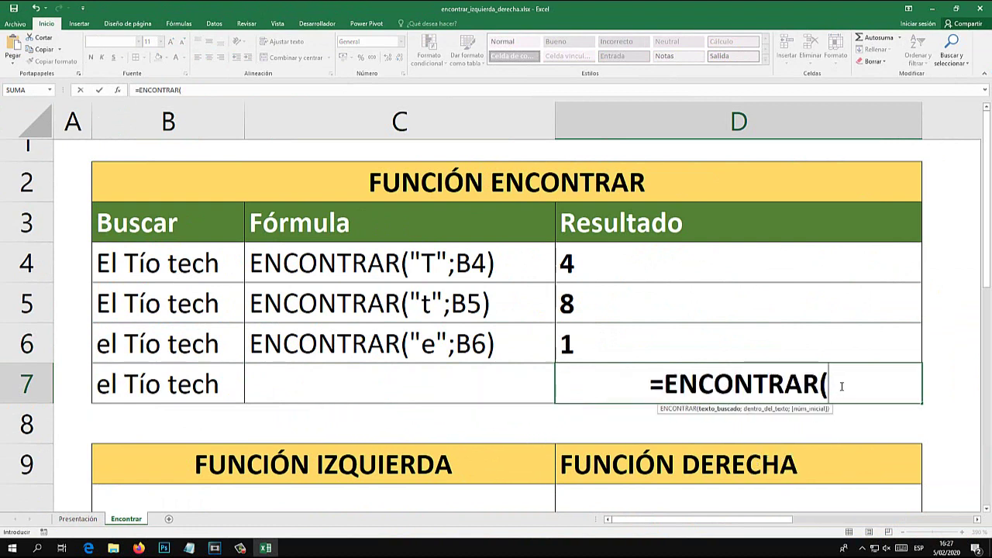
text("e)
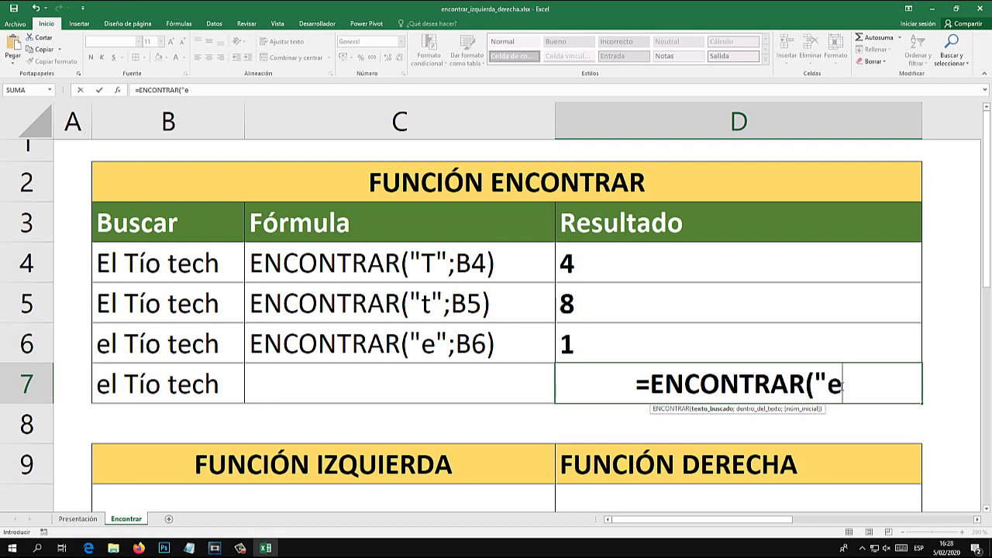
text(")
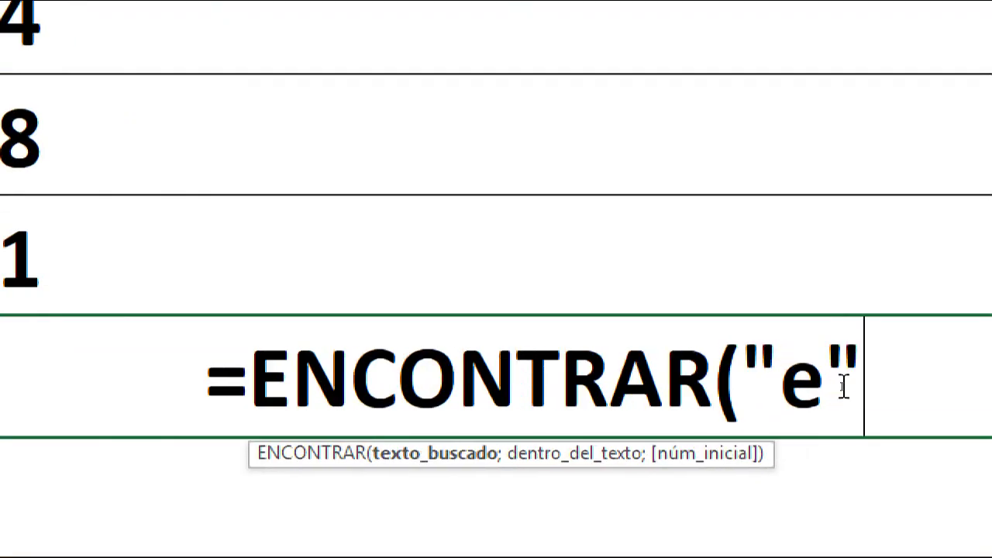
text(;)
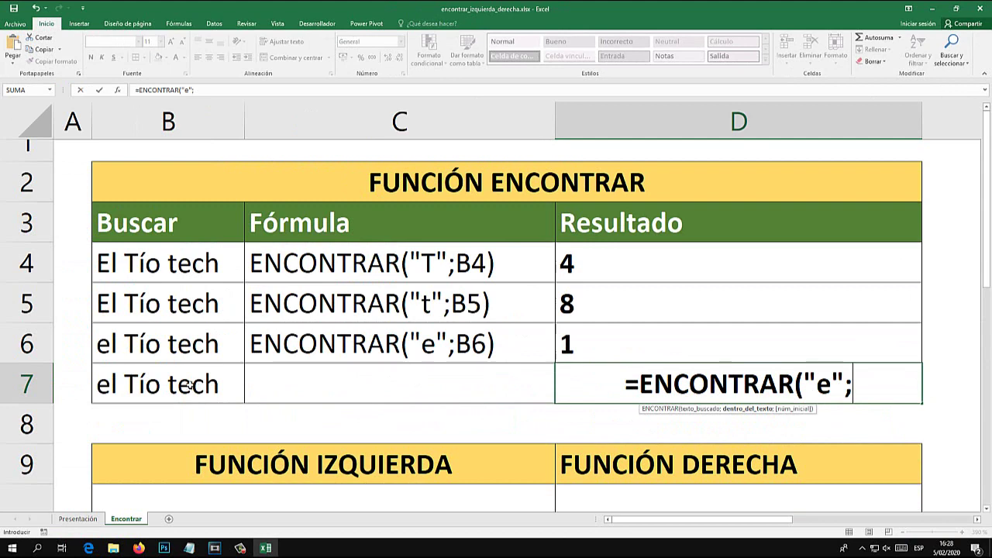
click(189, 385)
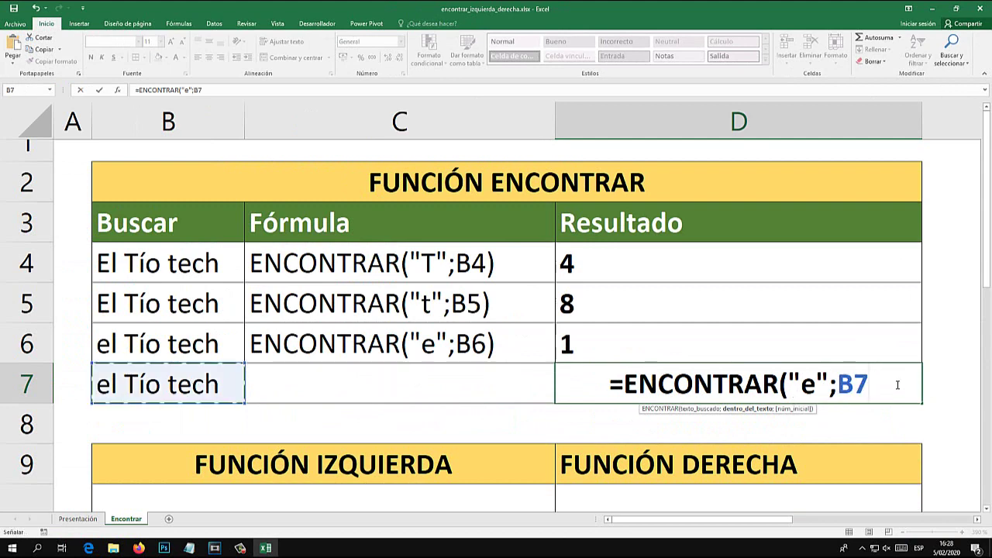
text(;)
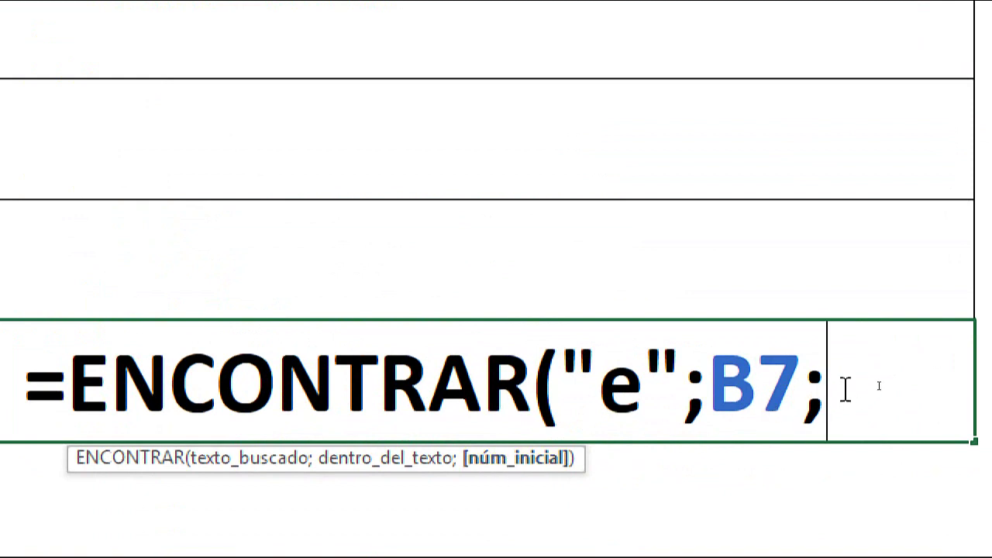
text(1)
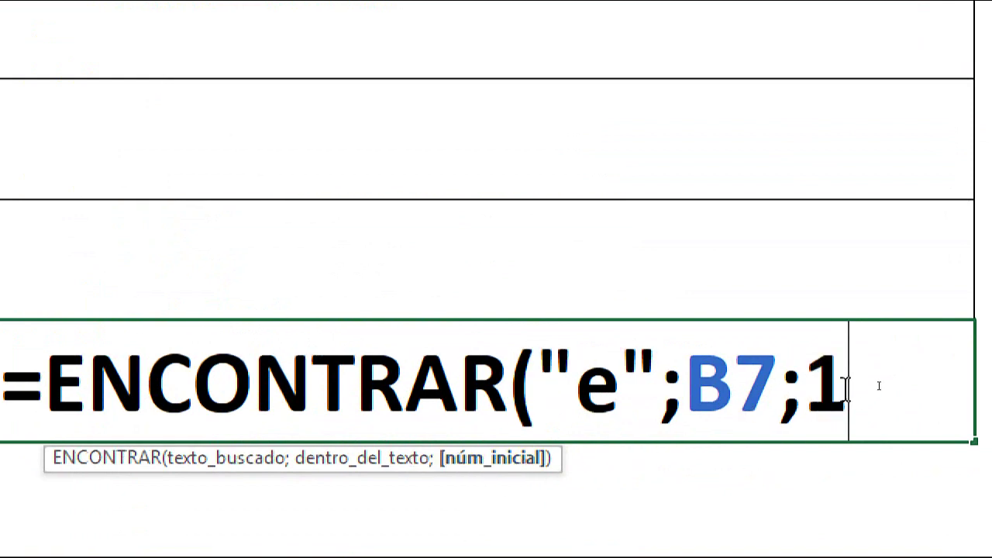
text())
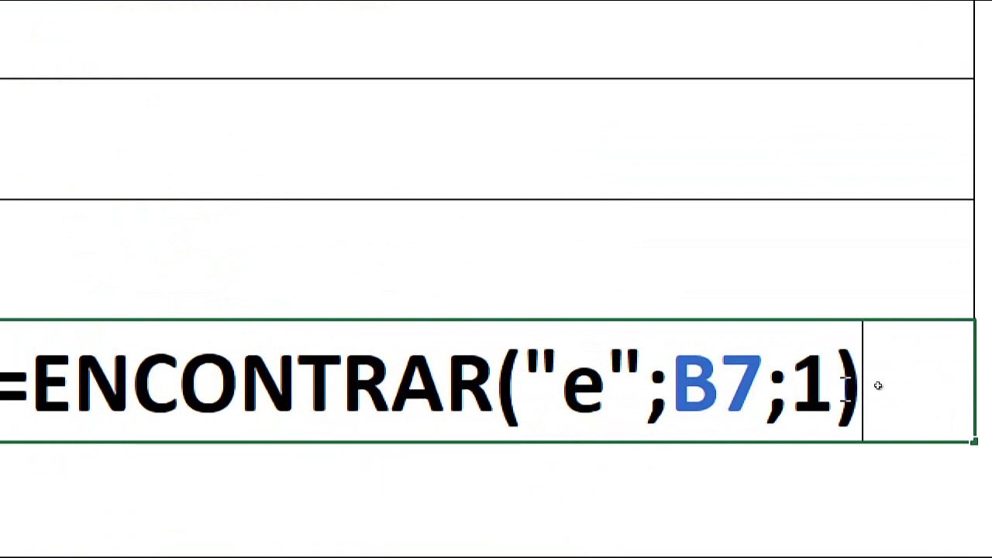
key(Return)
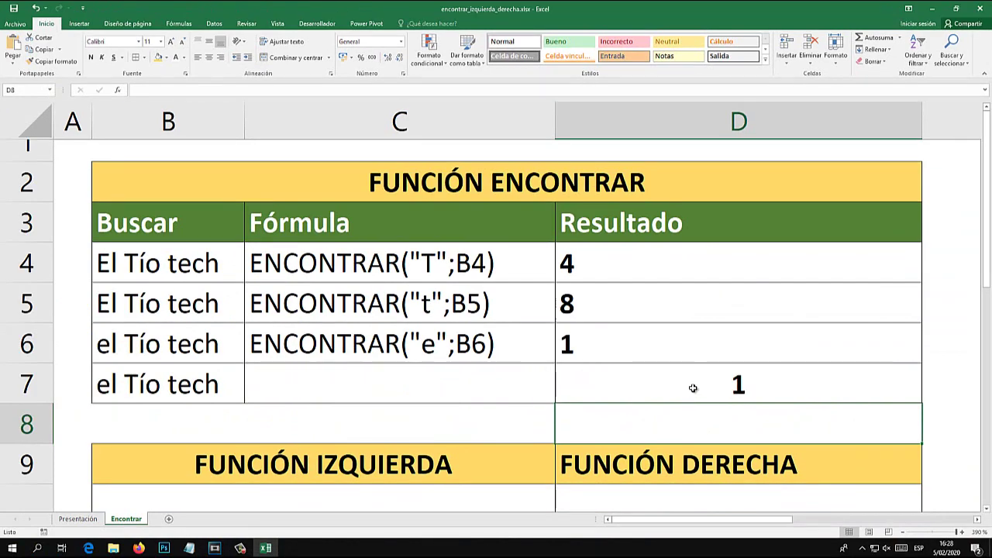
double_click(693, 388)
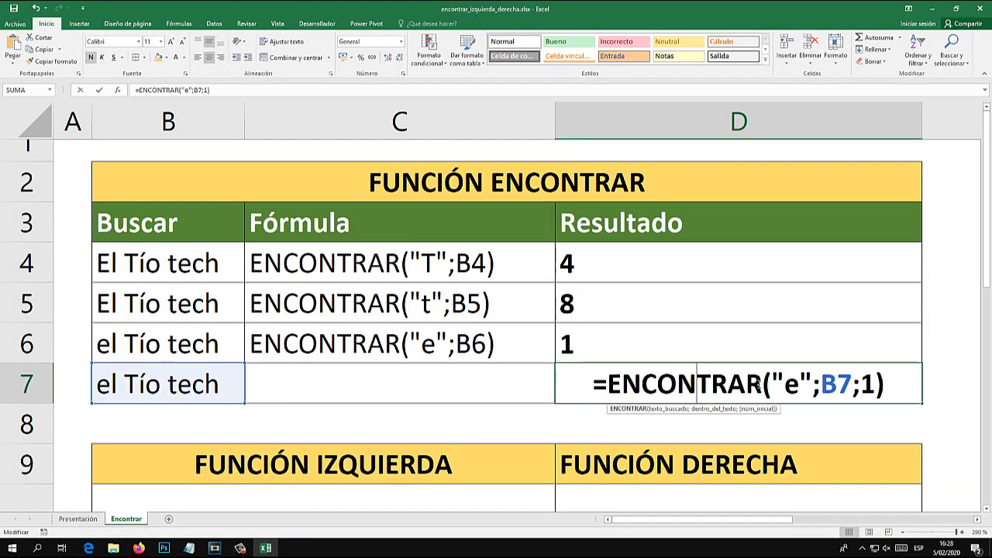
key(Escape)
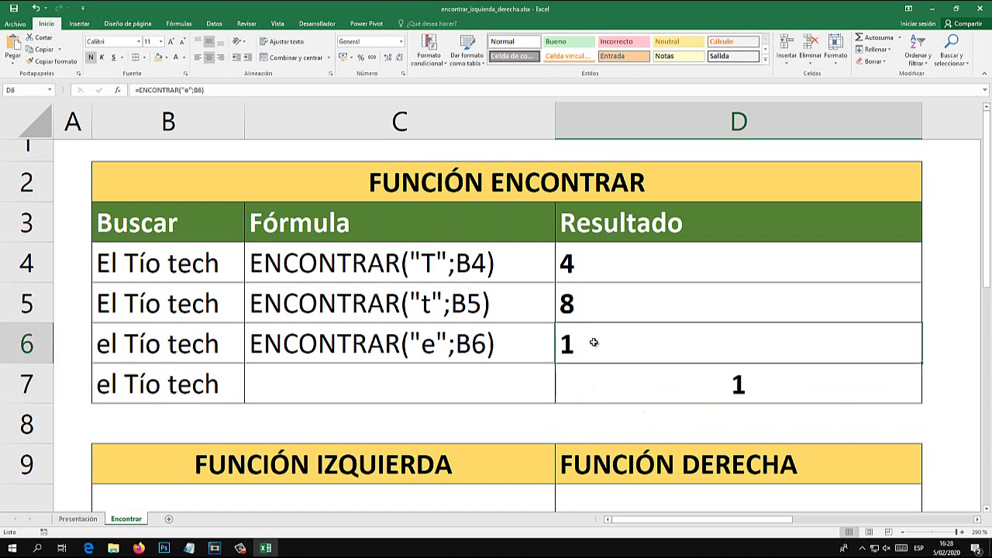
Left-align D7's result and review its start position argument 1.
click(198, 58)
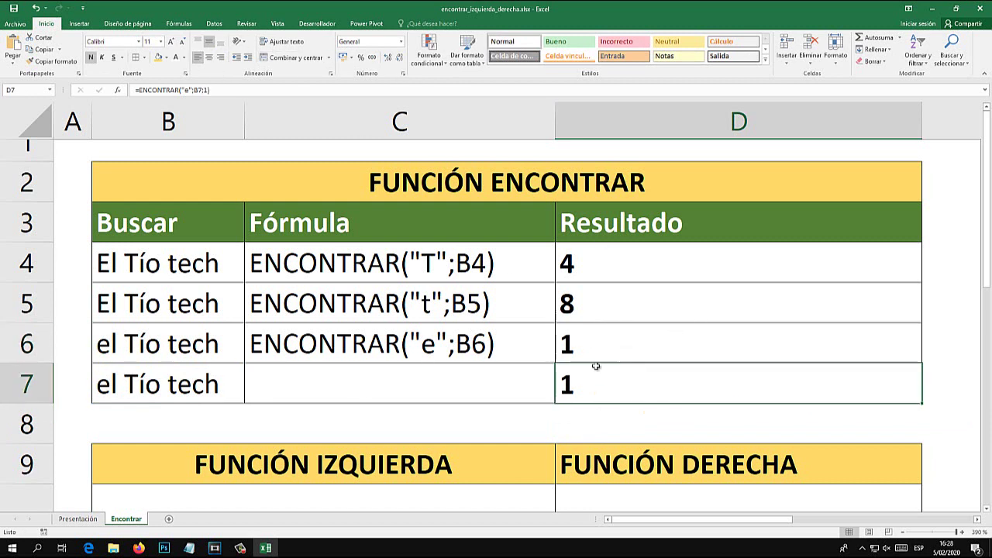
double_click(591, 386)
double_click(841, 383)
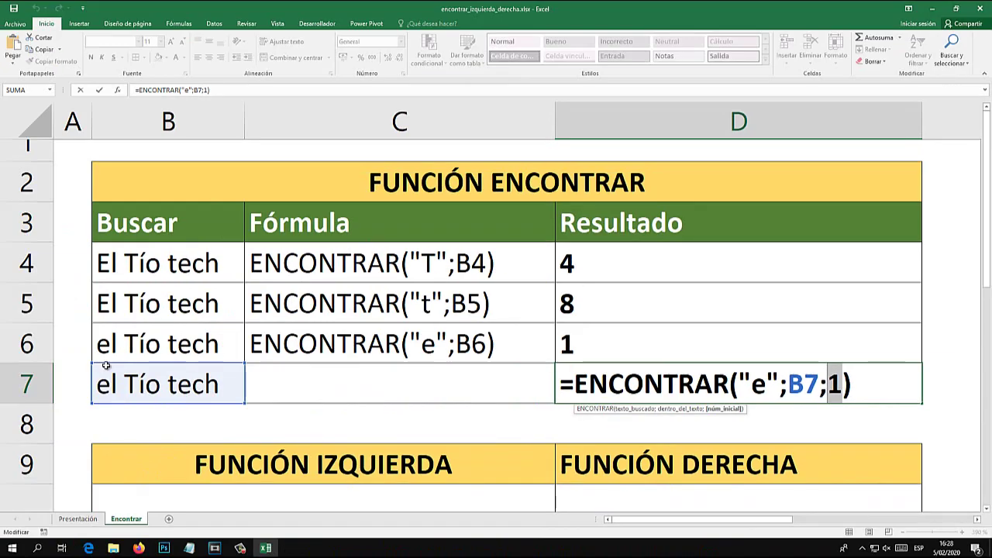
key(ctrl+Return)
Select characters of B7's text 'el Tío tech' to count their positions.
click(106, 377)
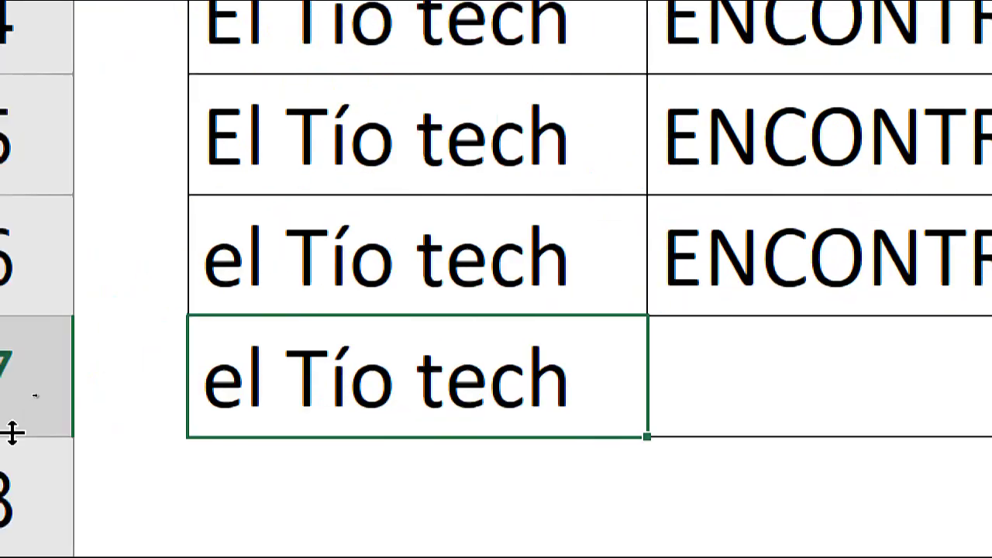
double_click(225, 383)
drag(208, 381, 245, 380)
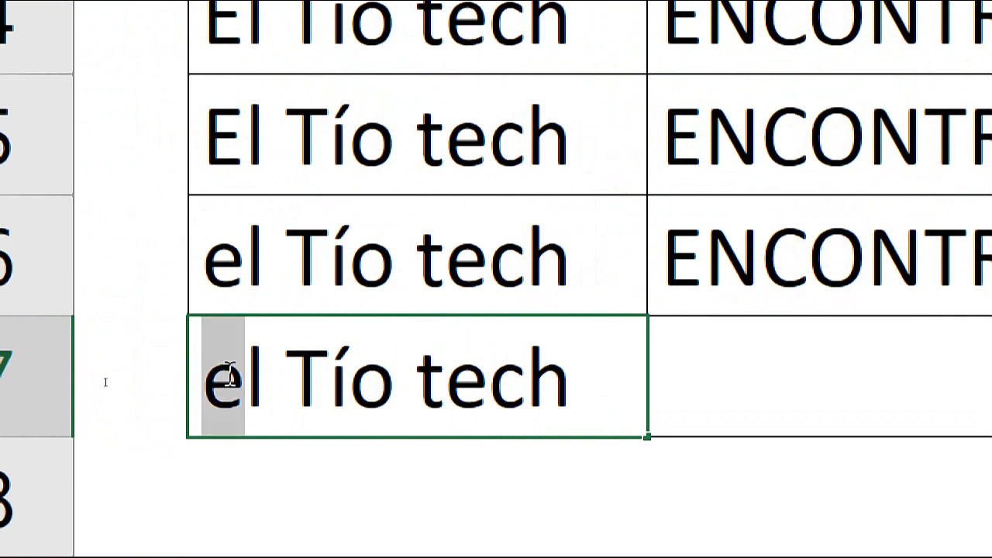
click(219, 368)
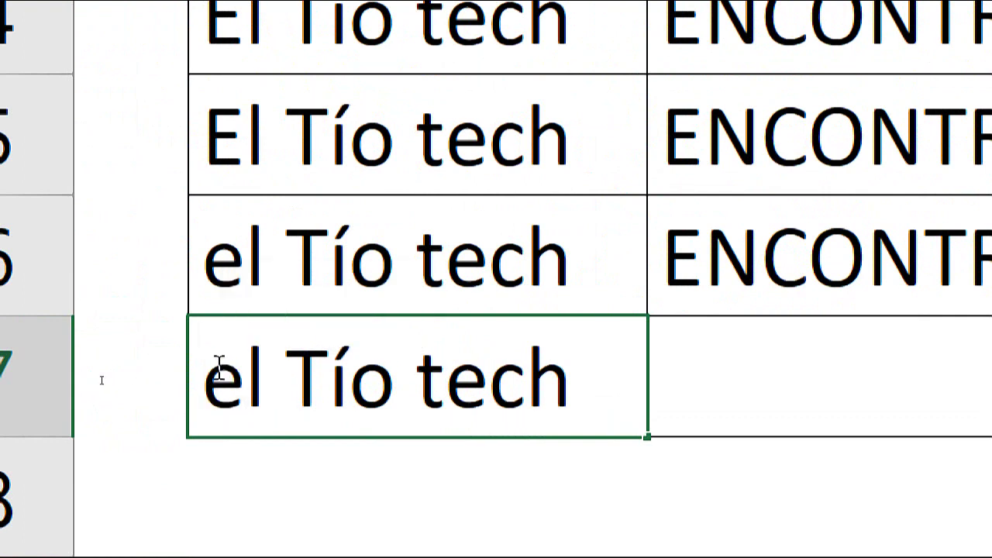
key(shift+Right)
key(shift+Right)
key(shift+Right)
key(shift+Right)
key(Escape)
double_click(248, 375)
key(Left)
key(Left)
key(Right)
key(Right)
key(shift+Right)
key(shift+Right)
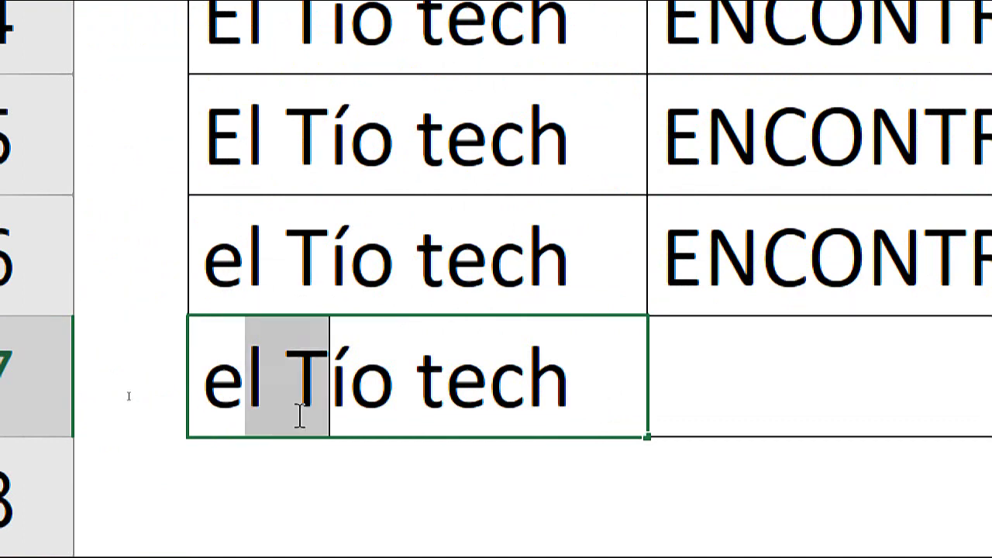
key(shift+End)
key(Escape)
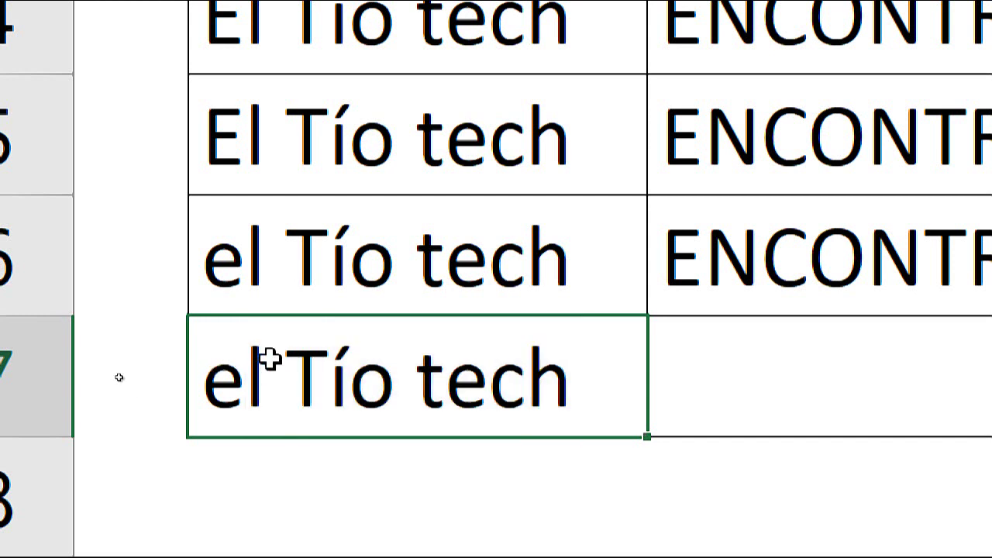
Select from after 'el' to the end of B7's text, then reopen D7's formula.
double_click(269, 359)
key(shift+Right)
key(shift+Right)
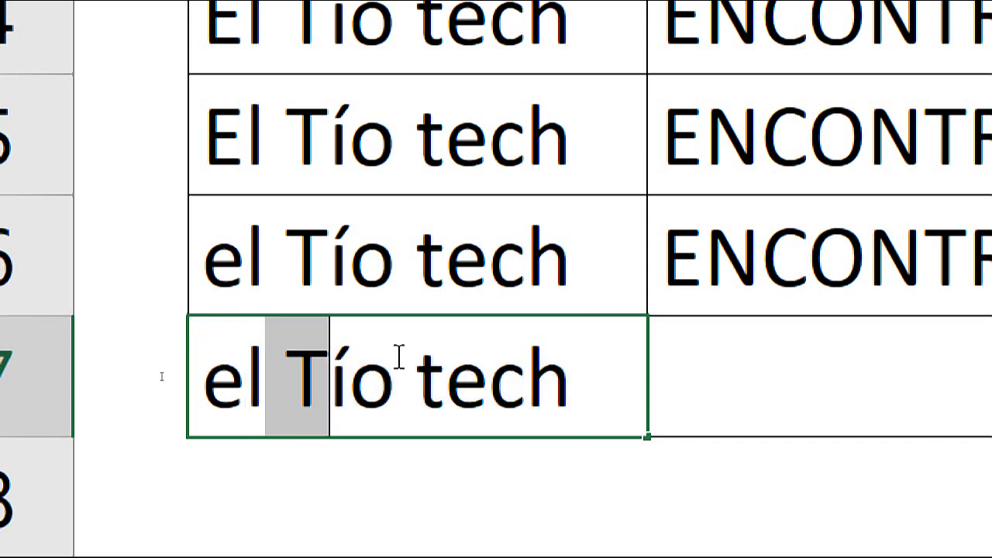
key(shift+End)
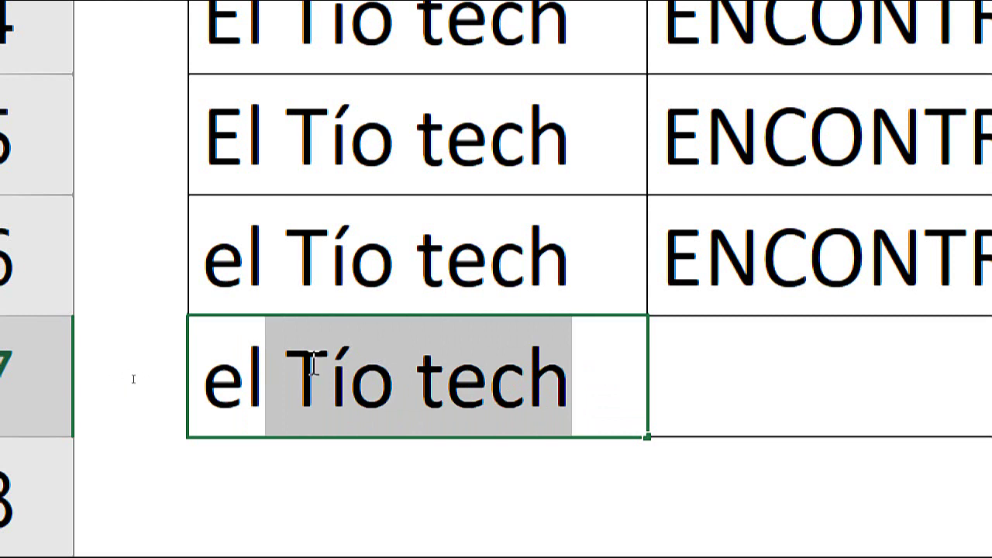
key(Escape)
double_click(232, 372)
key(Left)
key(Left)
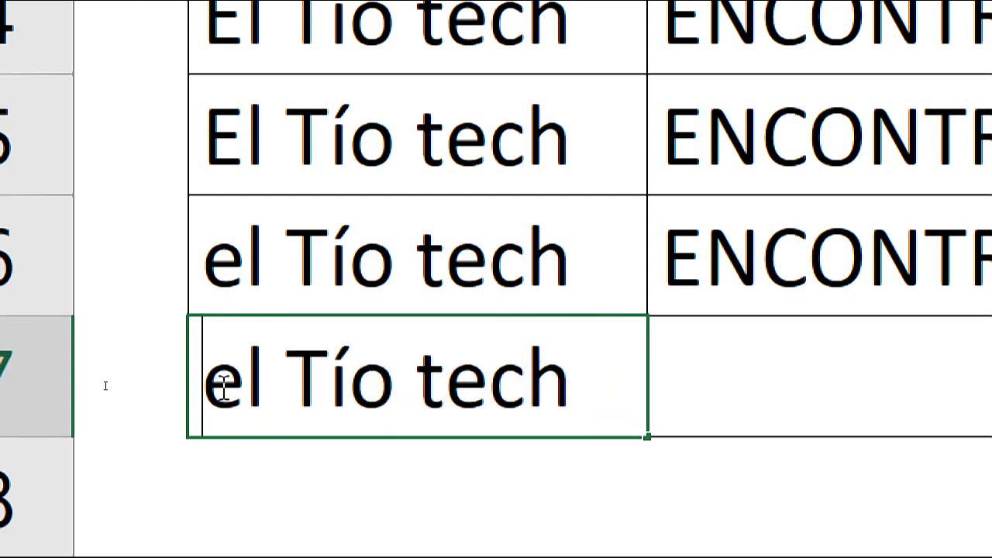
key(Right)
key(Right)
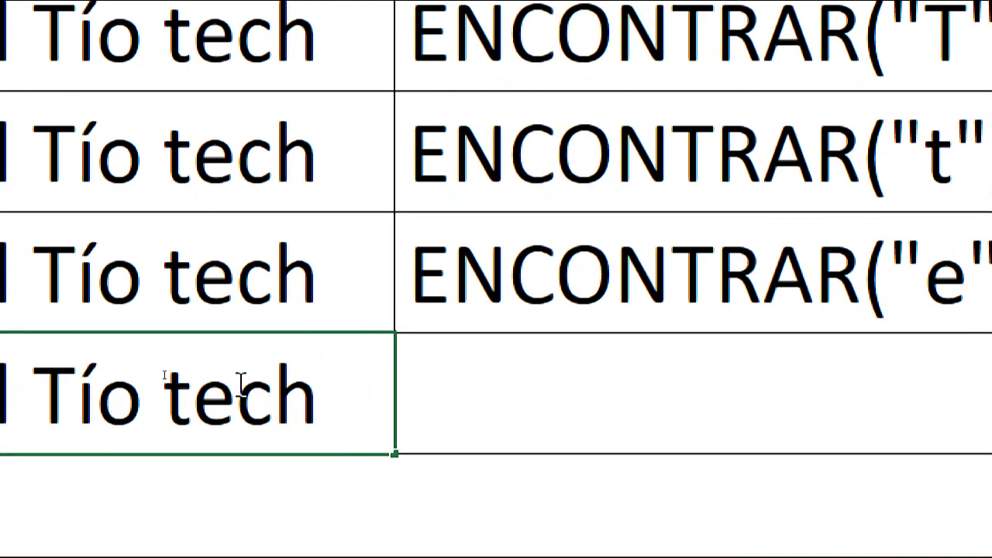
key(shift+Right)
key(shift+Right)
key(shift+Right)
key(shift+Right)
key(shift+Right)
key(shift+Right)
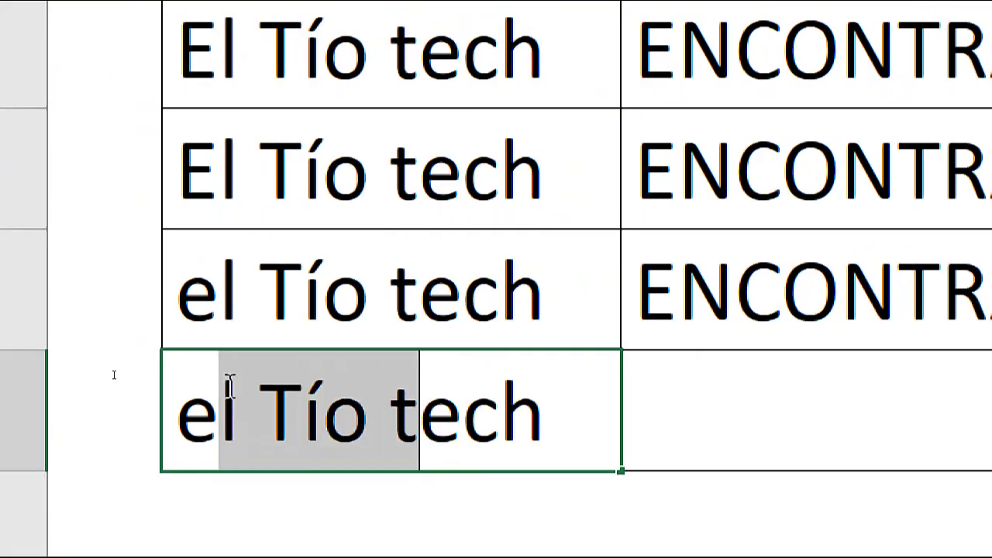
key(shift+Right)
key(shift+Right)
key(shift+Right)
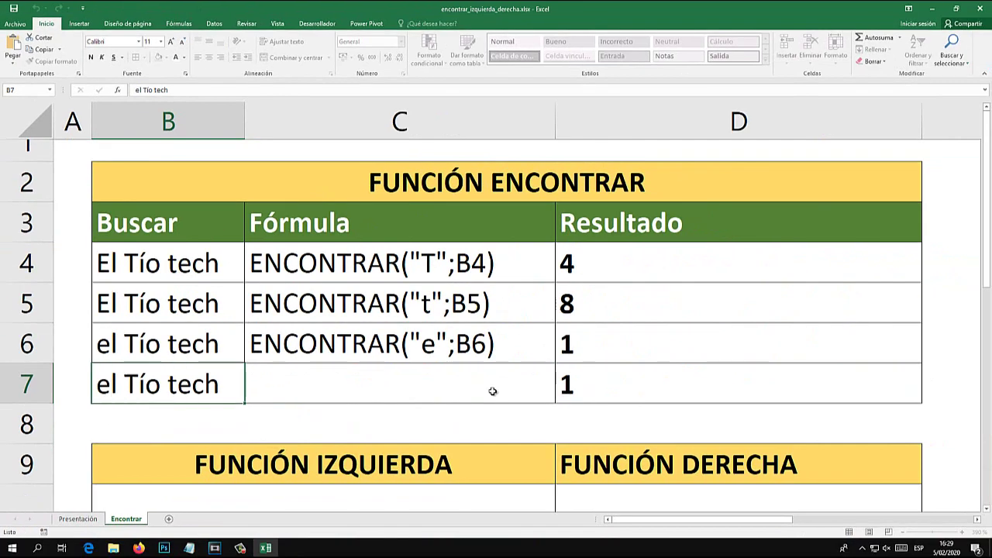
click(635, 381)
double_click(860, 389)
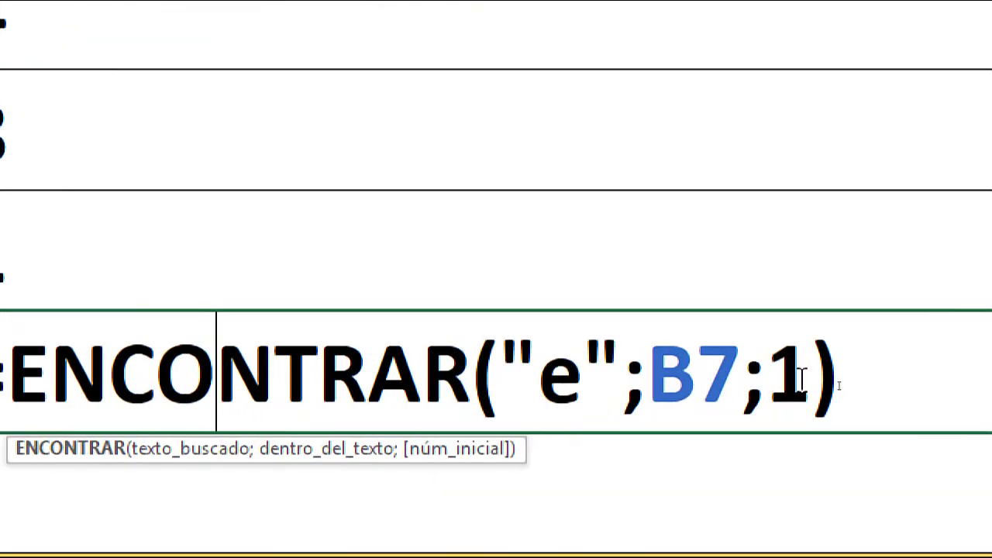
Change D7's start position to 2 so it returns 9.
double_click(836, 384)
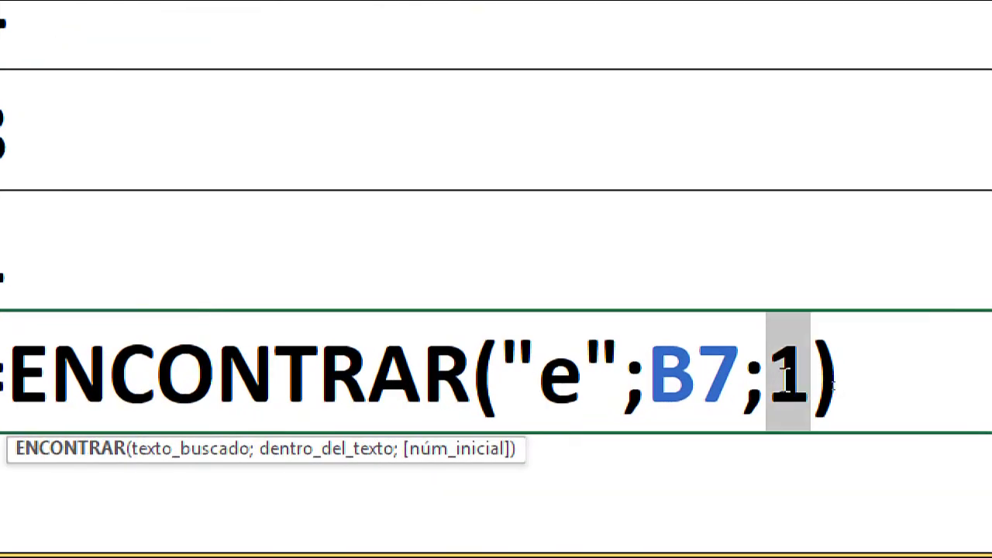
text(2)
key(Return)
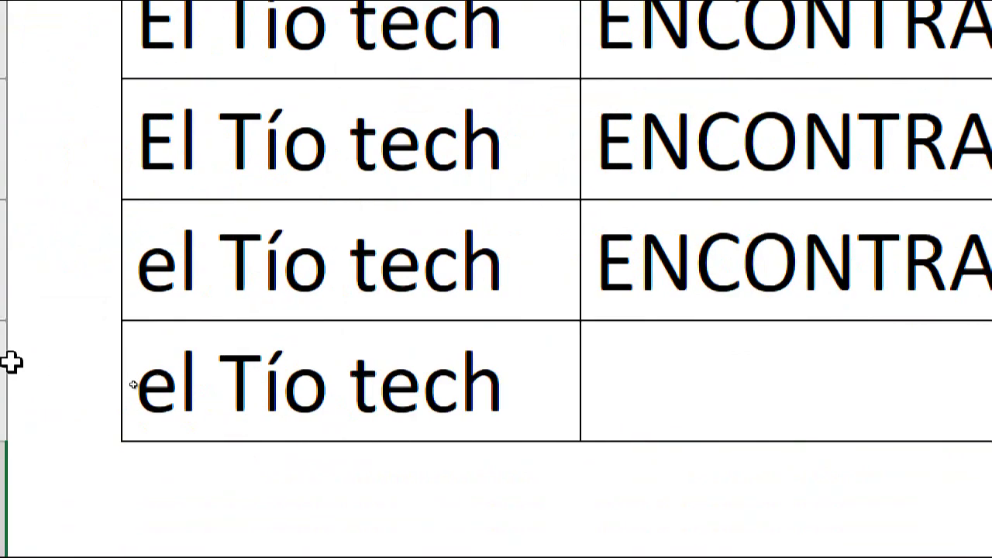
Select characters in B7's text to count up to the e in 'tech' at position 9.
double_click(98, 384)
click(179, 384)
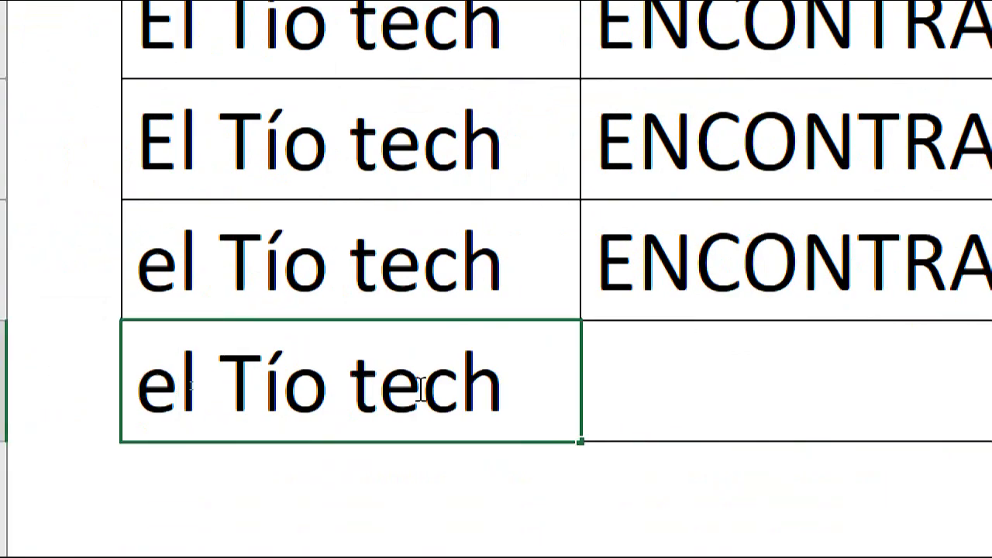
key(shift+Right)
key(shift+Right)
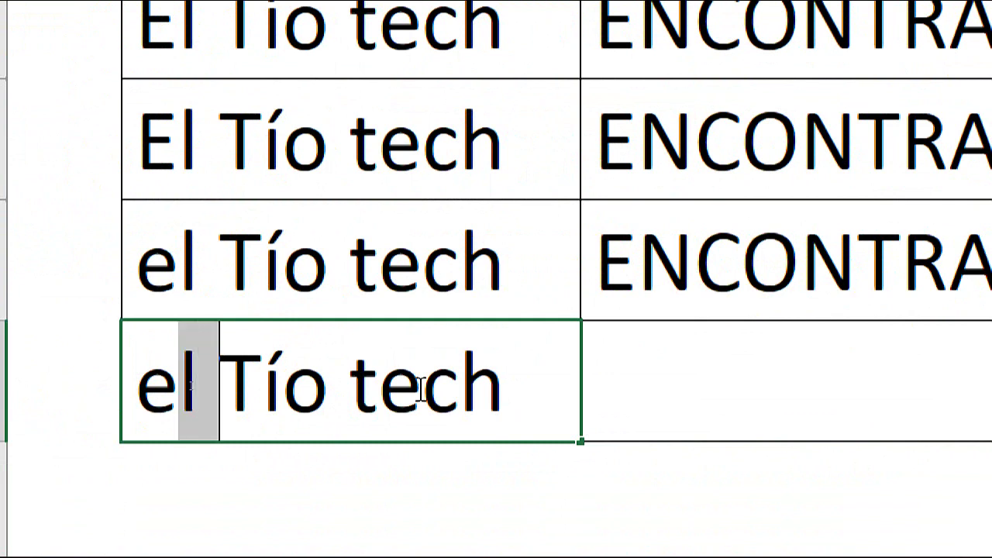
key(shift+Right)
key(shift+Right)
key(shift+Right)
key(shift+Right)
key(shift+Right)
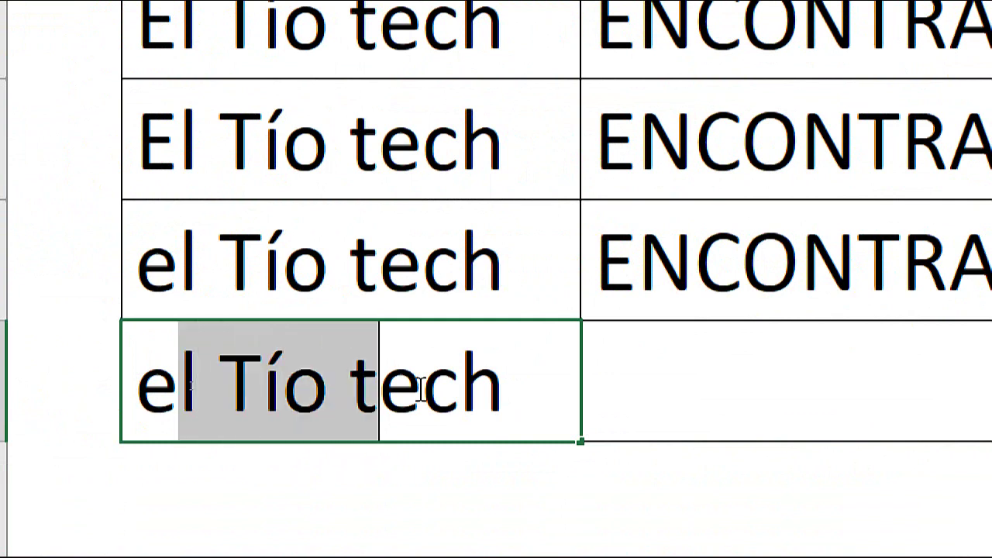
key(shift+Right)
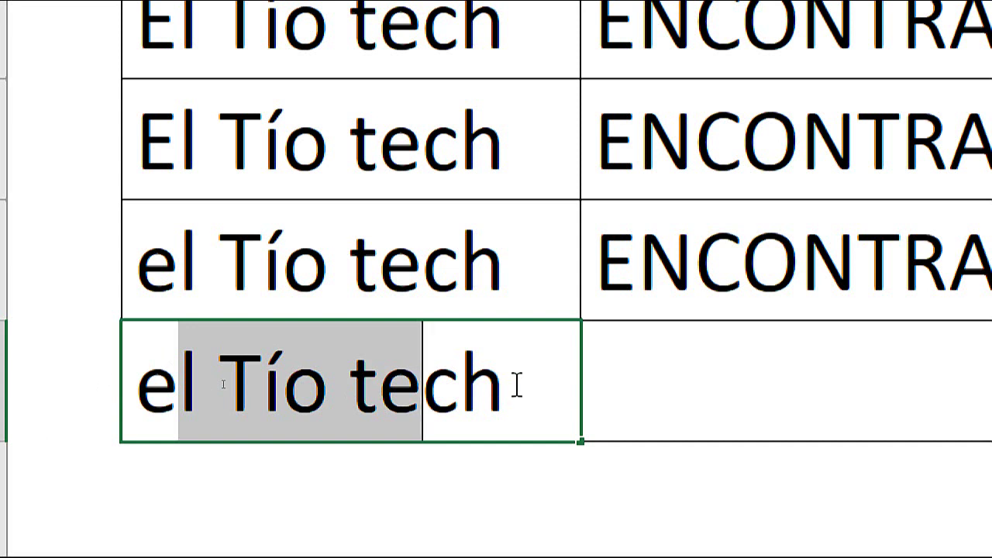
click(137, 388)
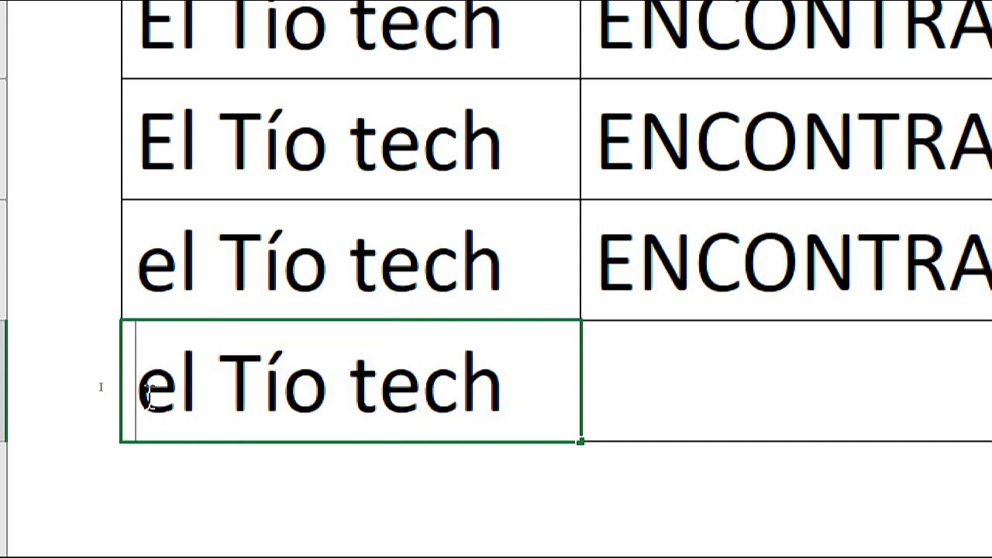
drag(142, 387, 397, 385)
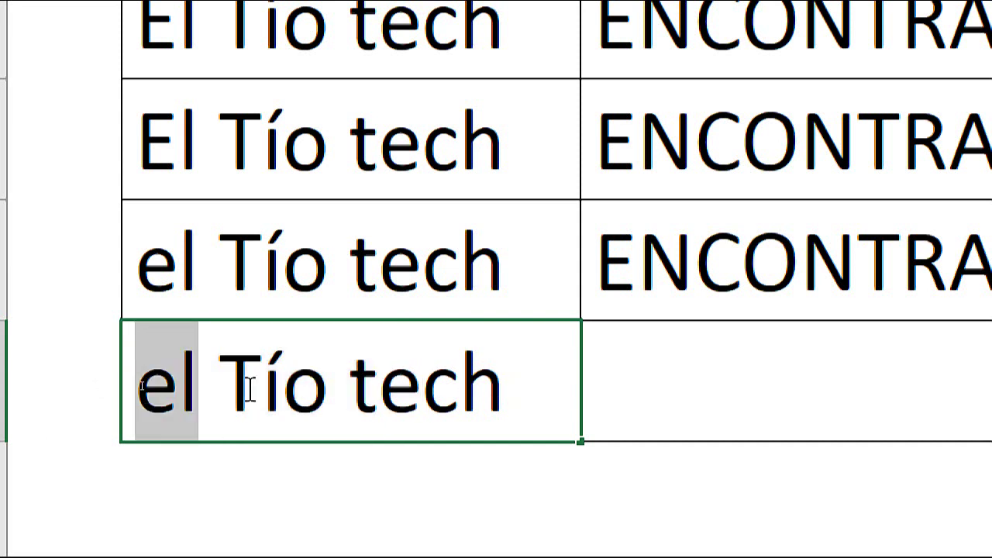
click(179, 385)
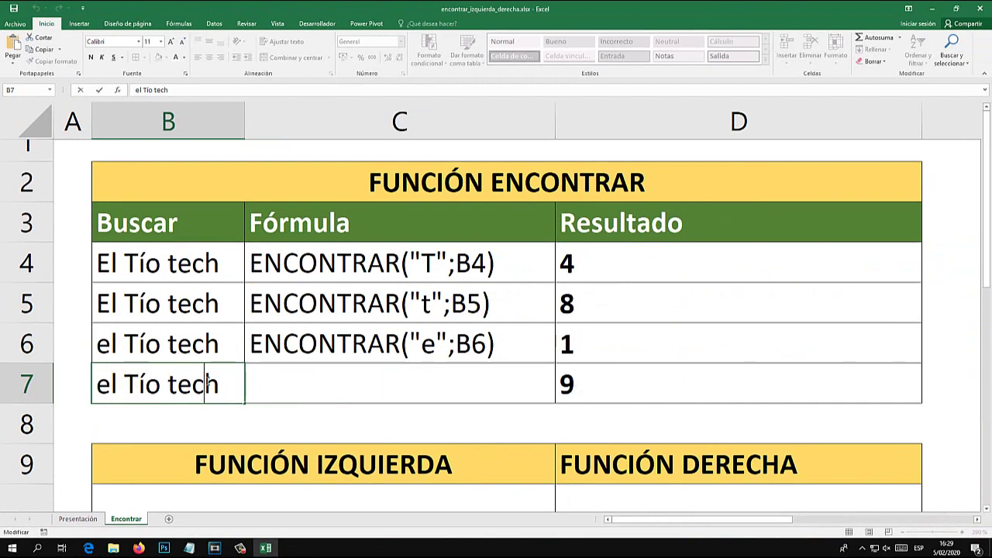
click(191, 385)
key(shift+Right)
key(shift+Right)
key(shift+Right)
key(shift+Right)
key(shift+Right)
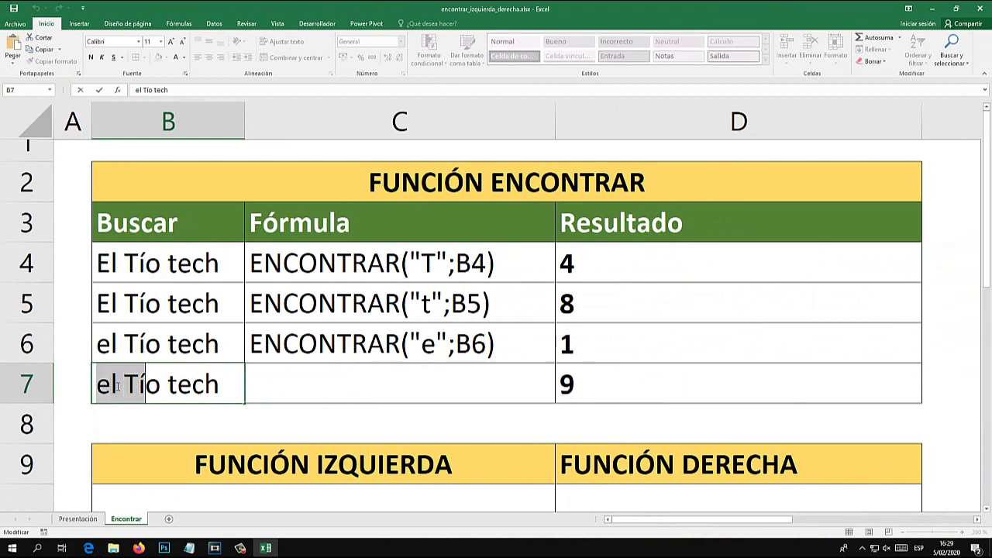
key(shift+Right)
key(shift+Right)
key(shift+Right)
key(shift+Right)
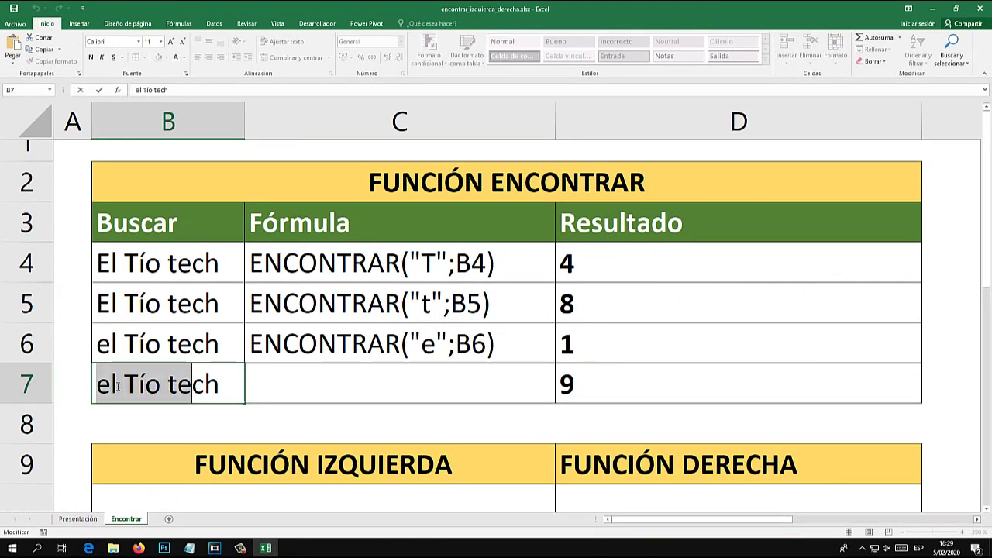
key(shift+Right)
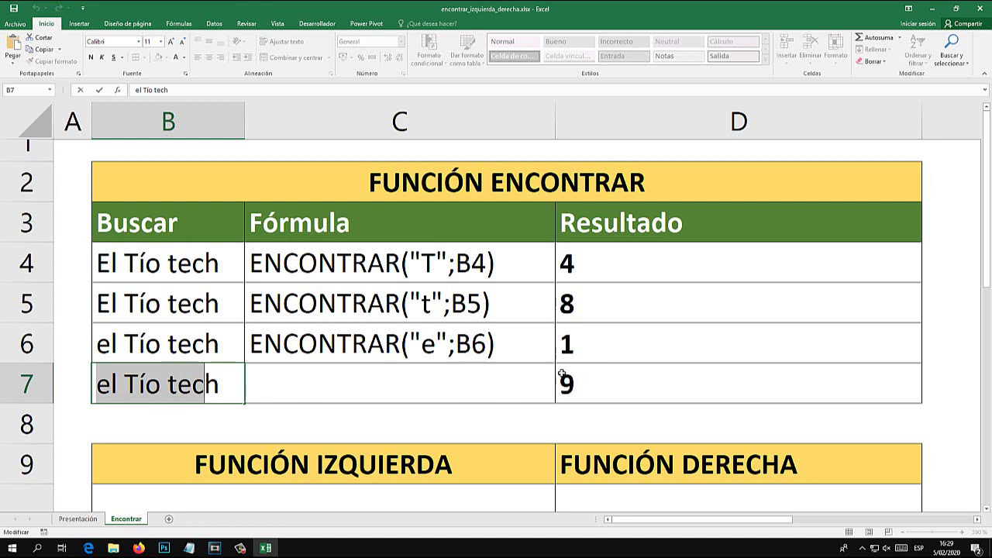
key(Escape)
Set D7's start position to 10, producing #¡VALOR!
double_click(623, 382)
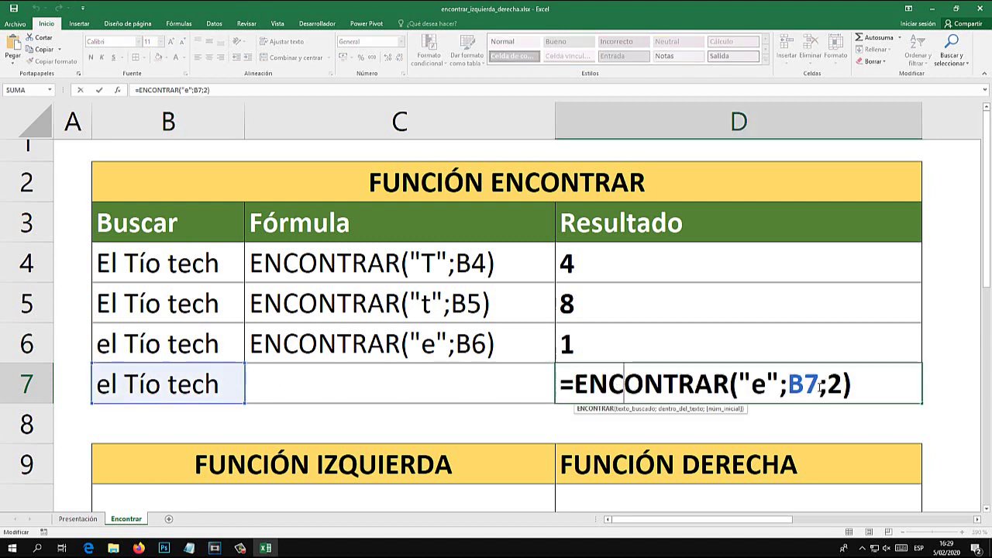
double_click(836, 385)
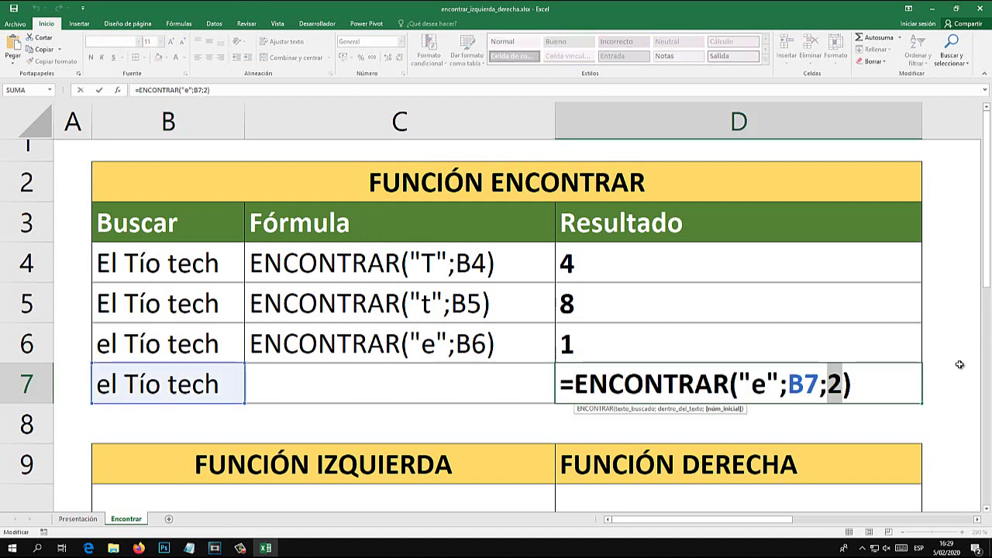
text(10)
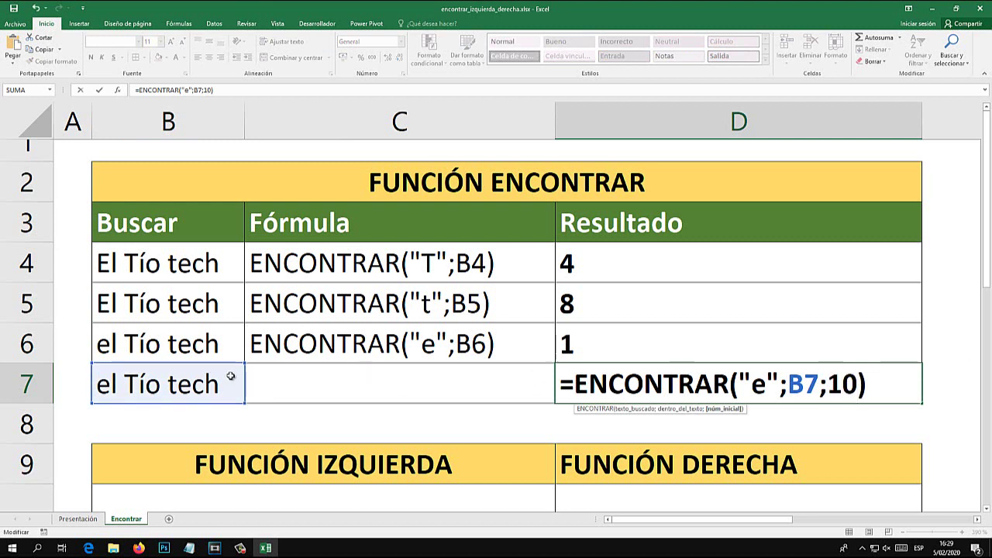
key(Return)
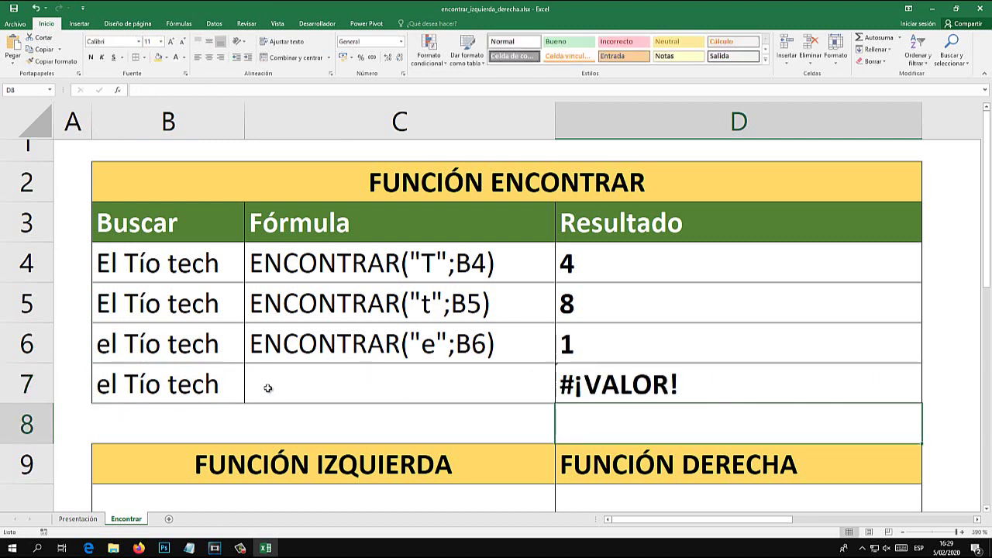
click(585, 391)
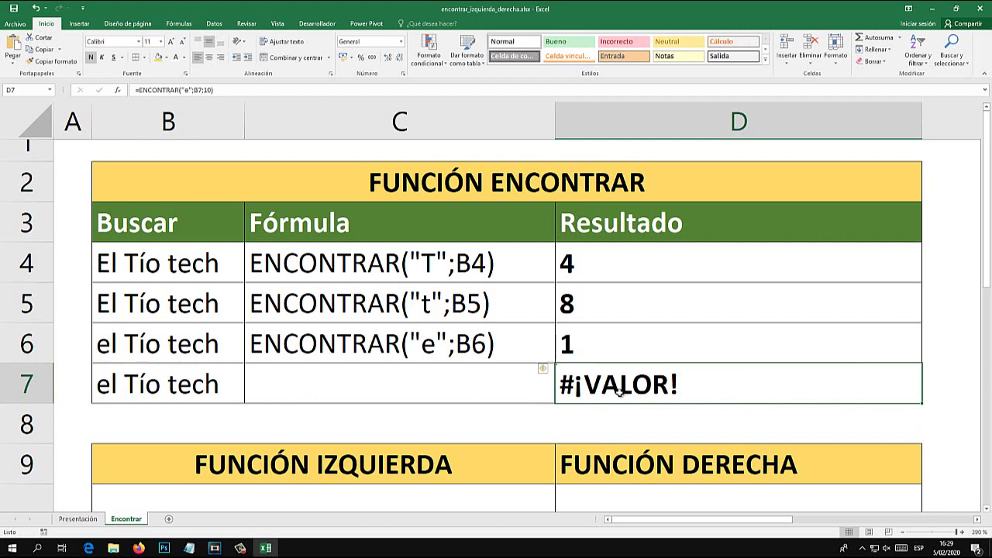
Restore D7's start position to 2 (result 9) and select its formula text after '='.
double_click(627, 387)
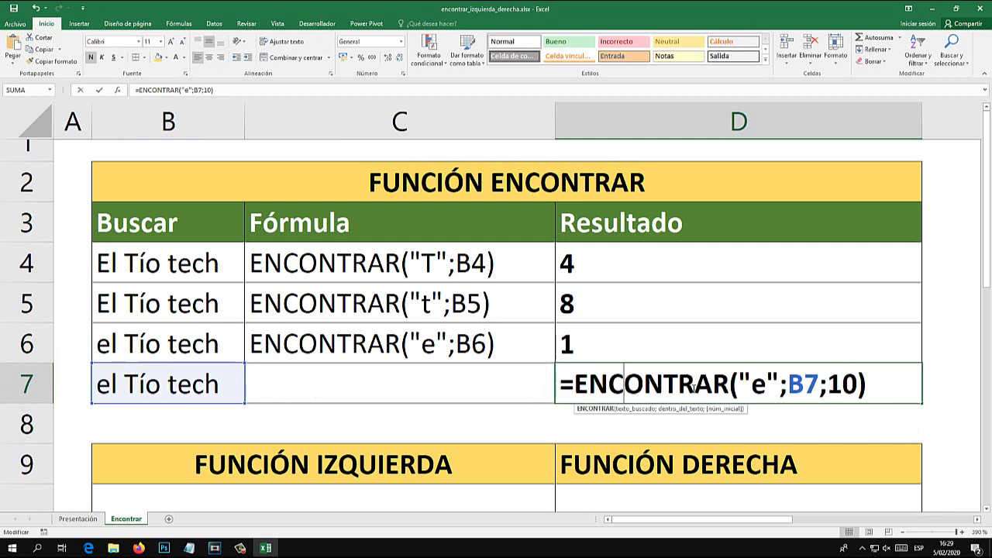
drag(860, 385, 832, 385)
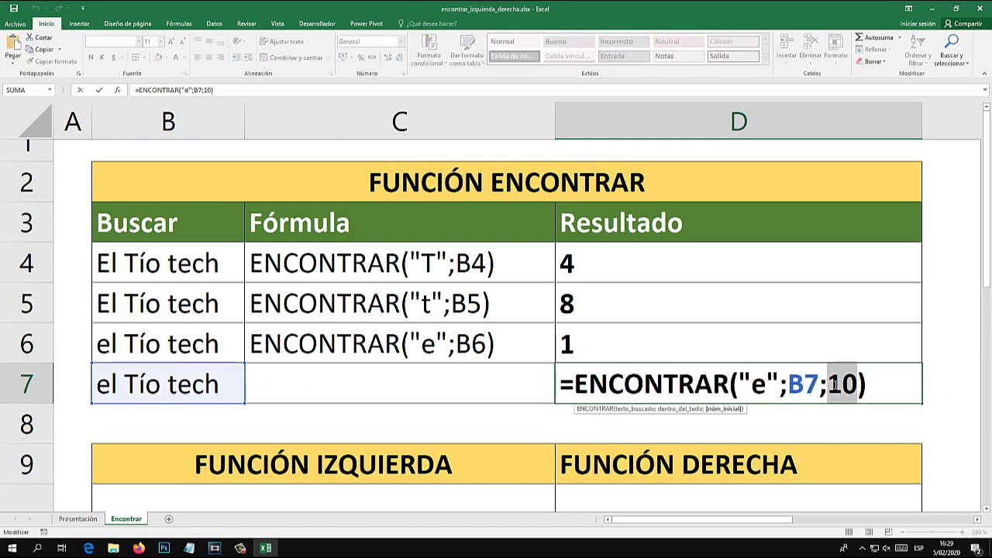
text(2)
key(Return)
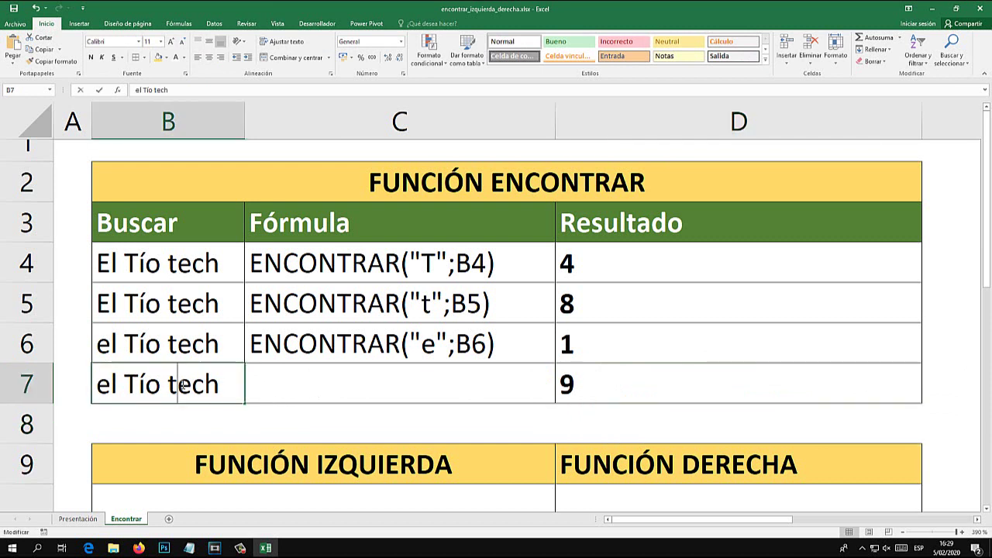
double_click(167, 385)
drag(191, 385, 177, 385)
double_click(591, 394)
drag(853, 385, 581, 390)
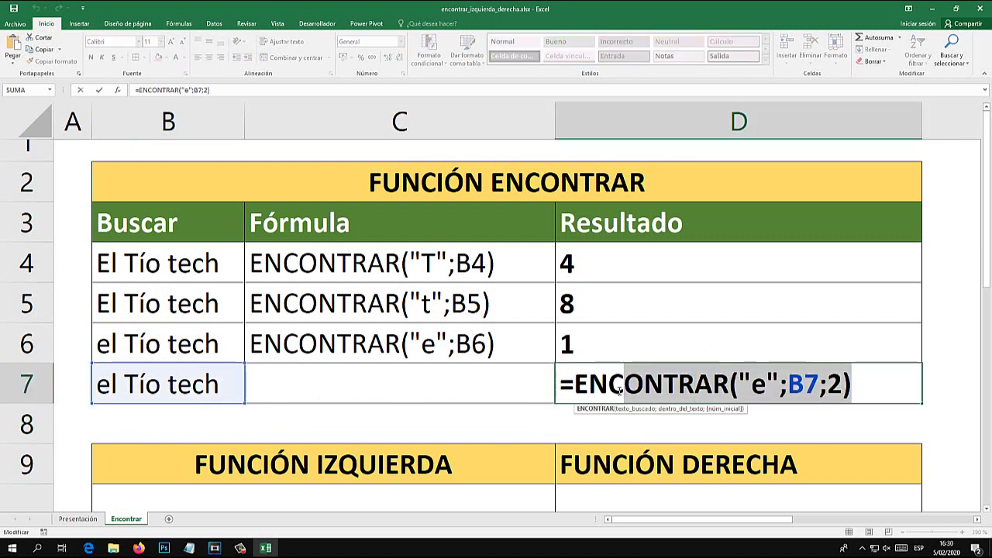
key(ctrl+c)
click(390, 383)
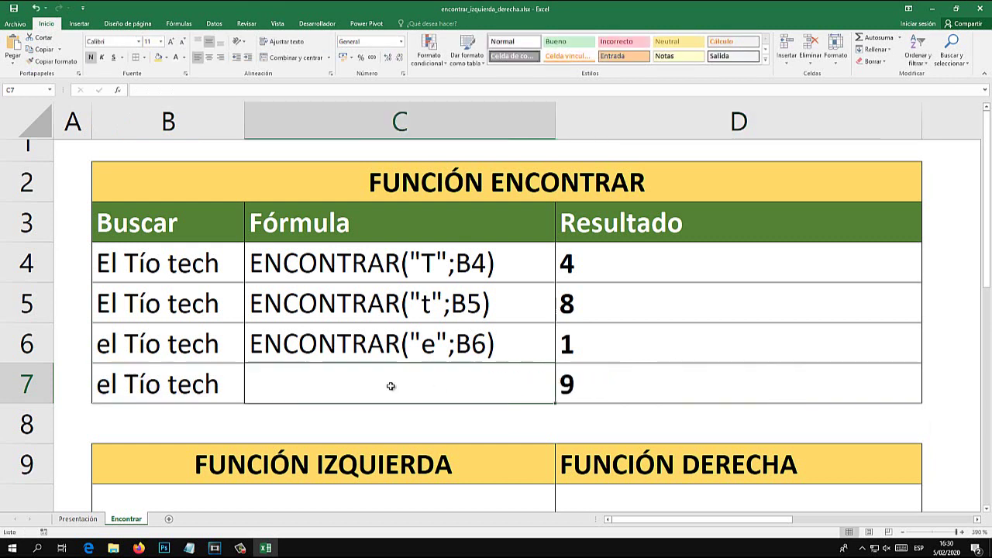
key(ctrl+v)
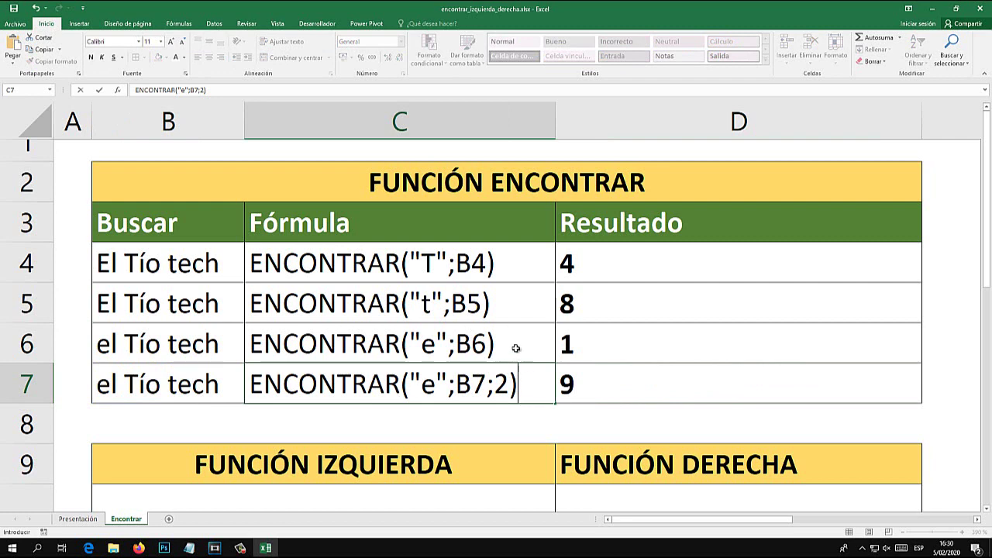
click(402, 351)
scroll(442, 365, down, 1)
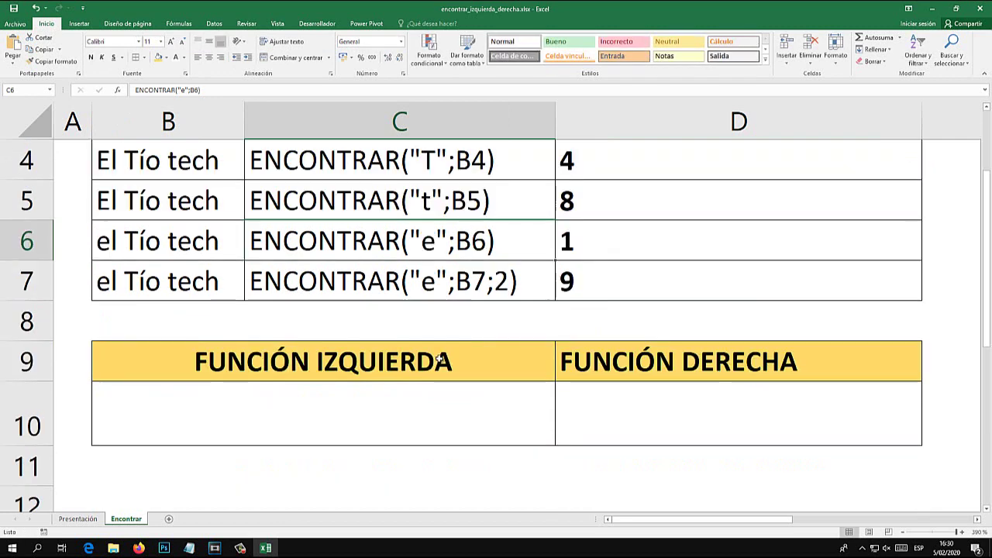
scroll(425, 348, up, 1)
scroll(424, 348, down, 1)
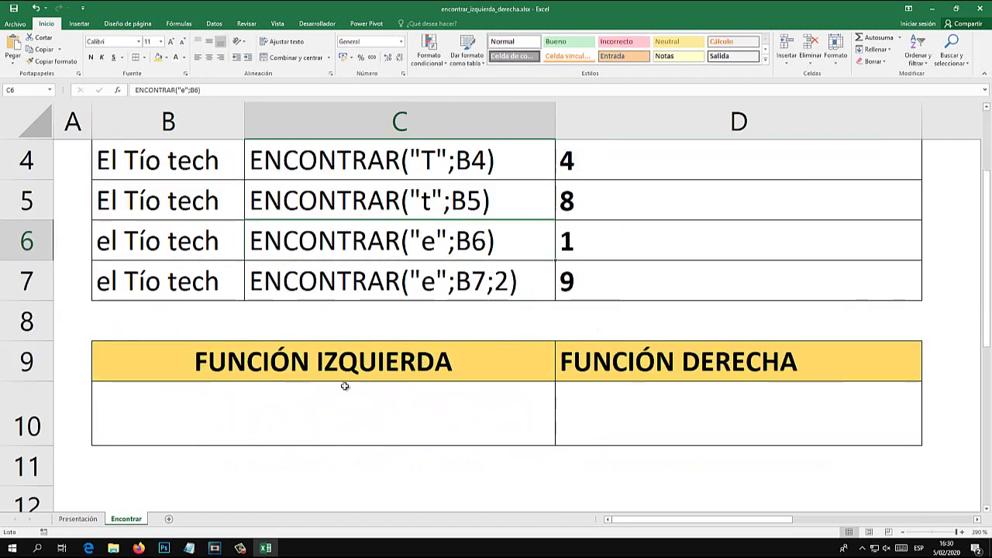
click(512, 368)
scroll(519, 396, up, 1)
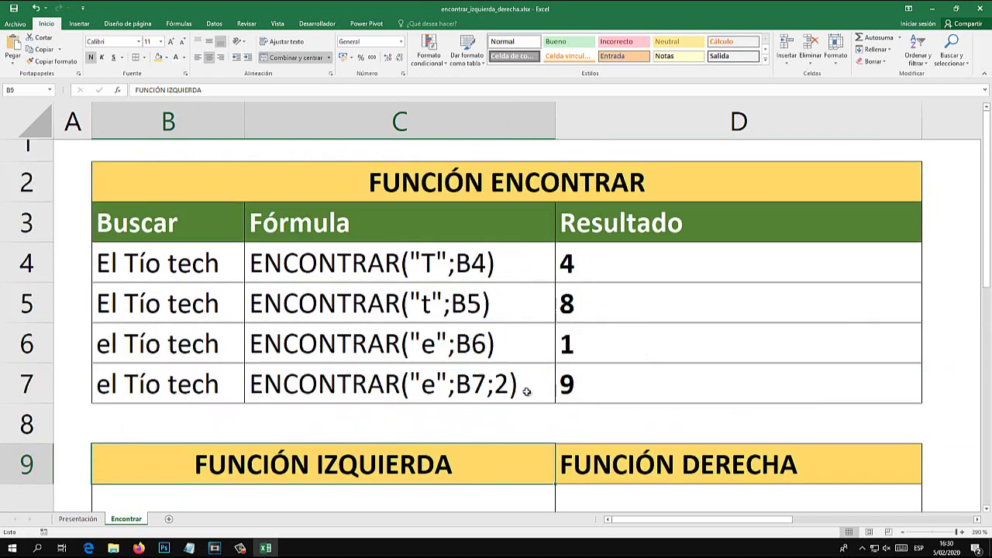
double_click(438, 262)
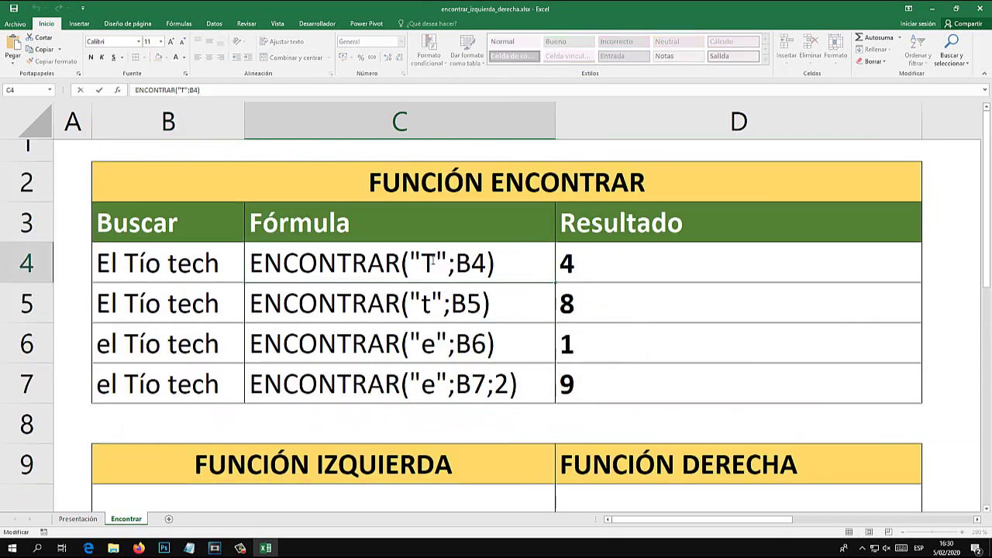
double_click(431, 263)
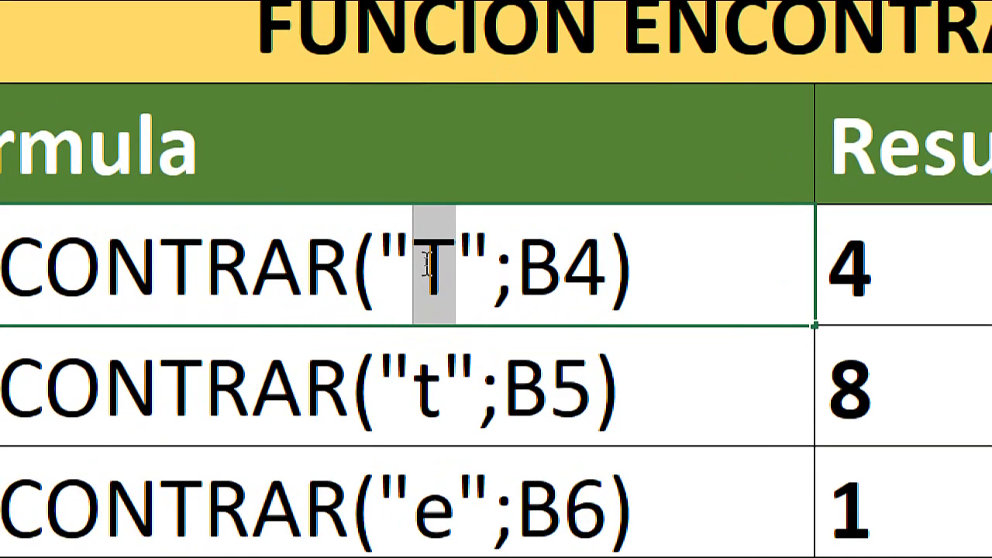
double_click(429, 305)
double_click(428, 387)
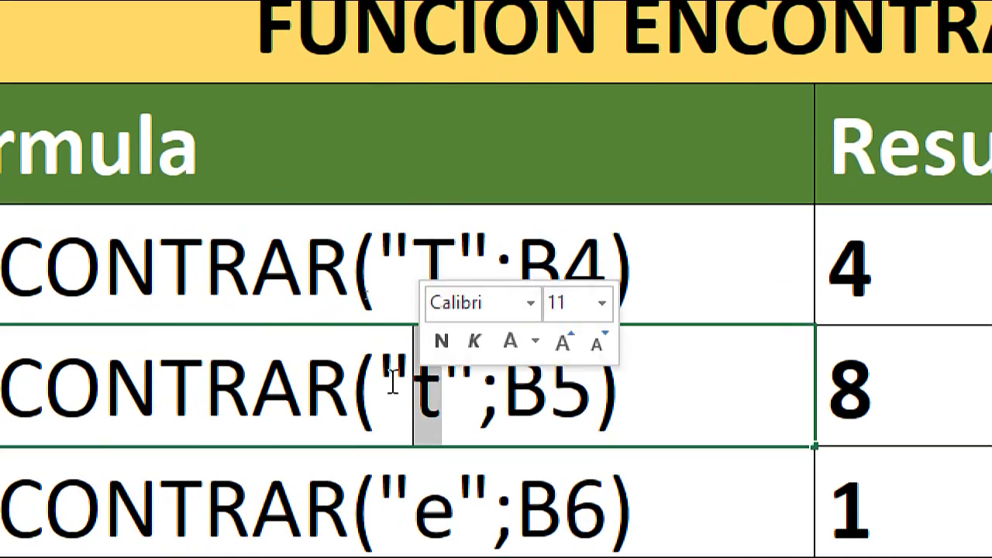
double_click(537, 259)
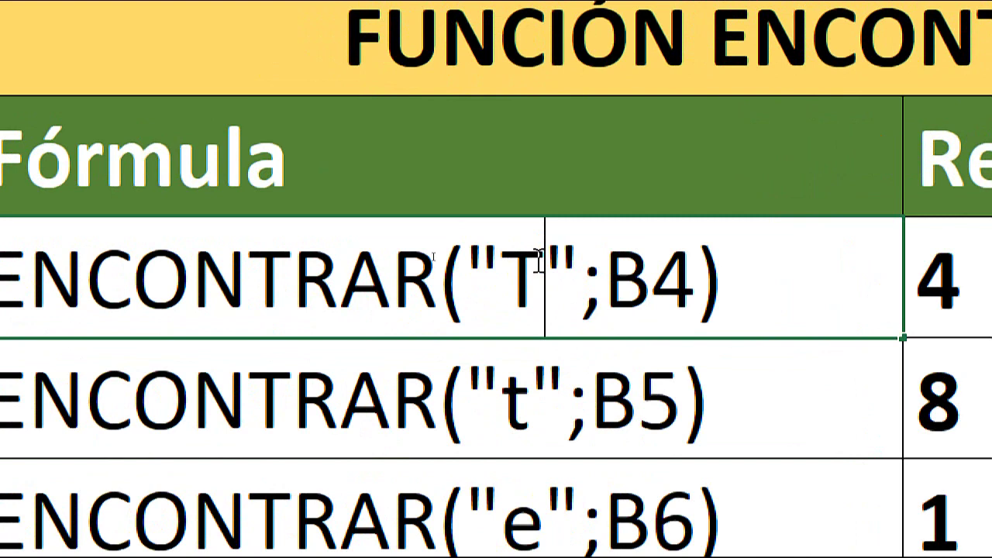
double_click(535, 261)
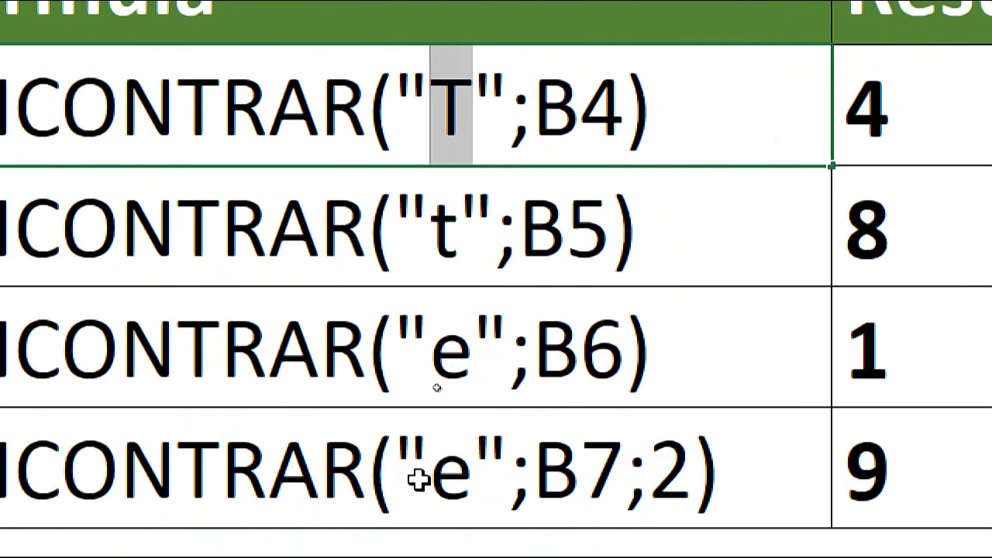
double_click(690, 475)
double_click(668, 472)
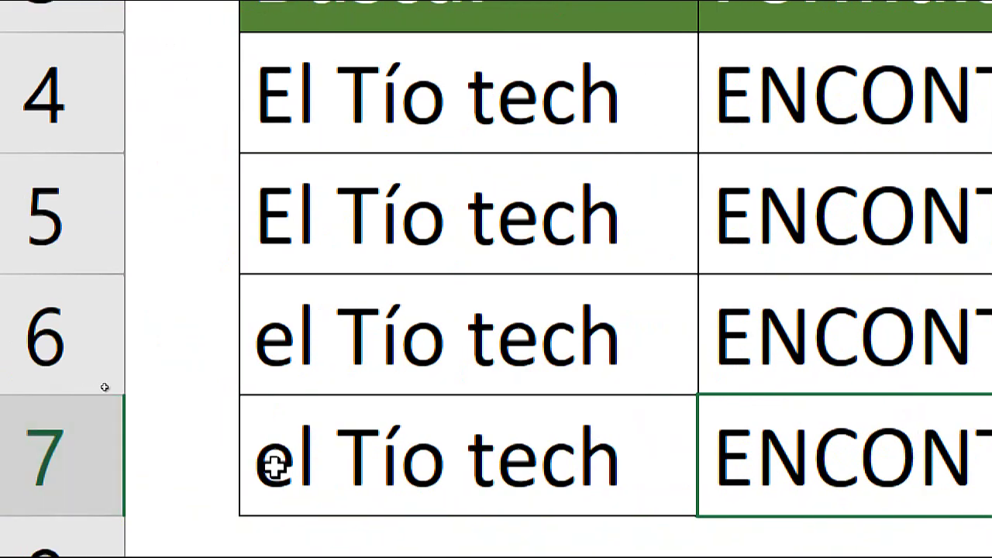
double_click(276, 463)
drag(296, 459, 677, 456)
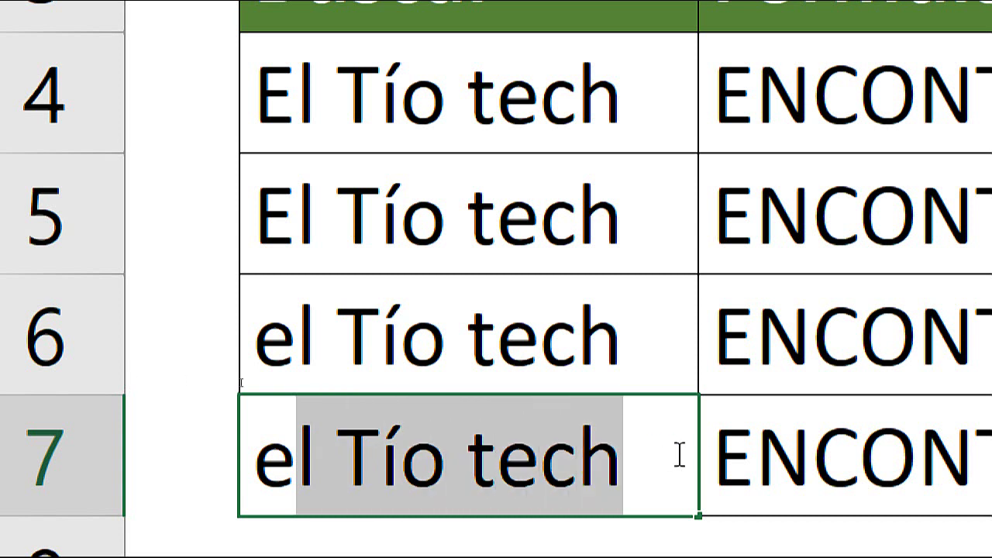
click(263, 478)
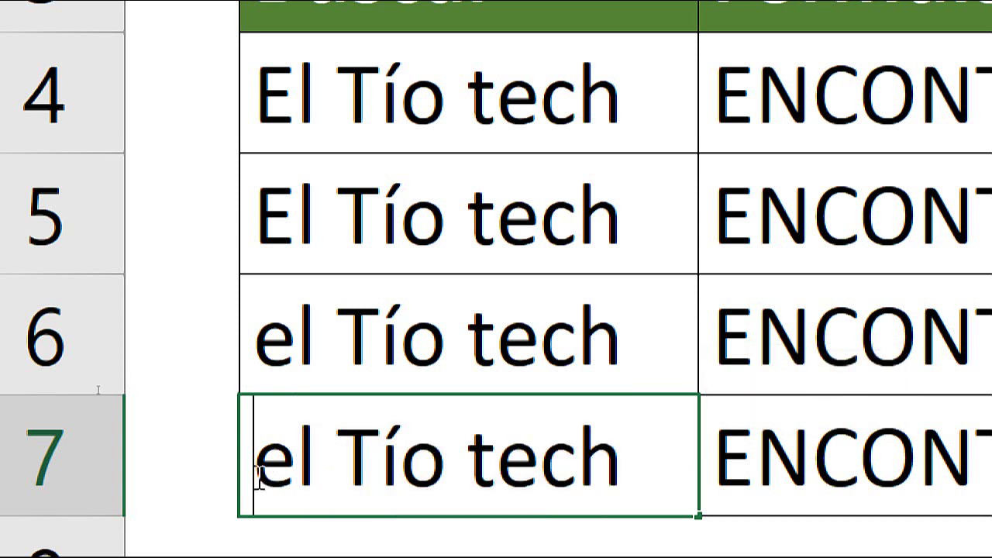
key(shift+Right)
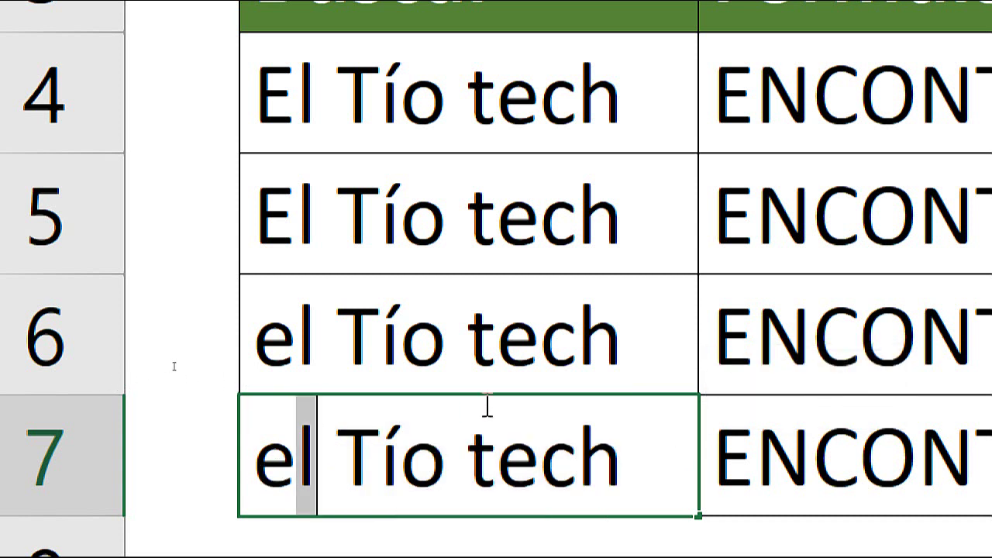
key(shift+Right)
key(shift+Right)
key(shift+Right)
key(shift+Right)
key(shift+Right)
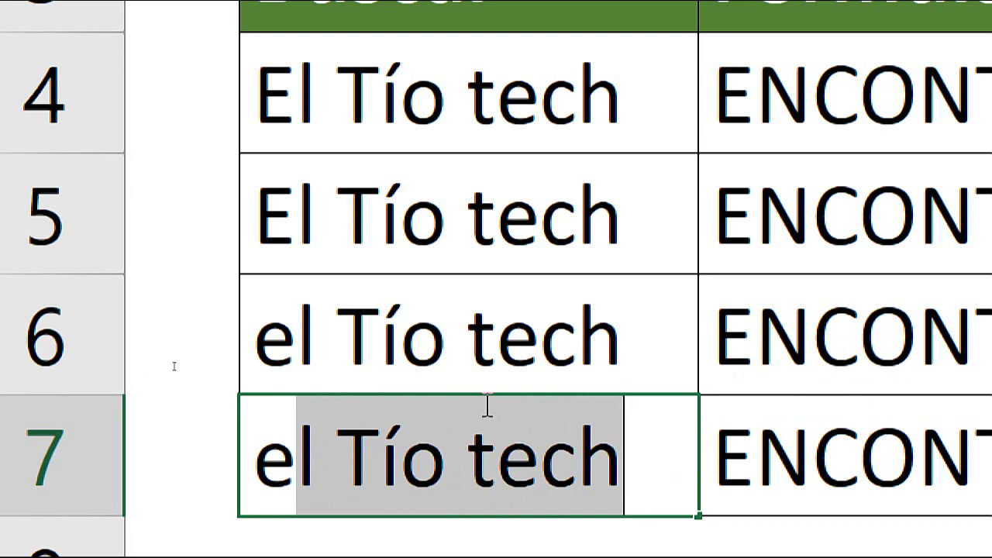
scroll(414, 353, down, 1)
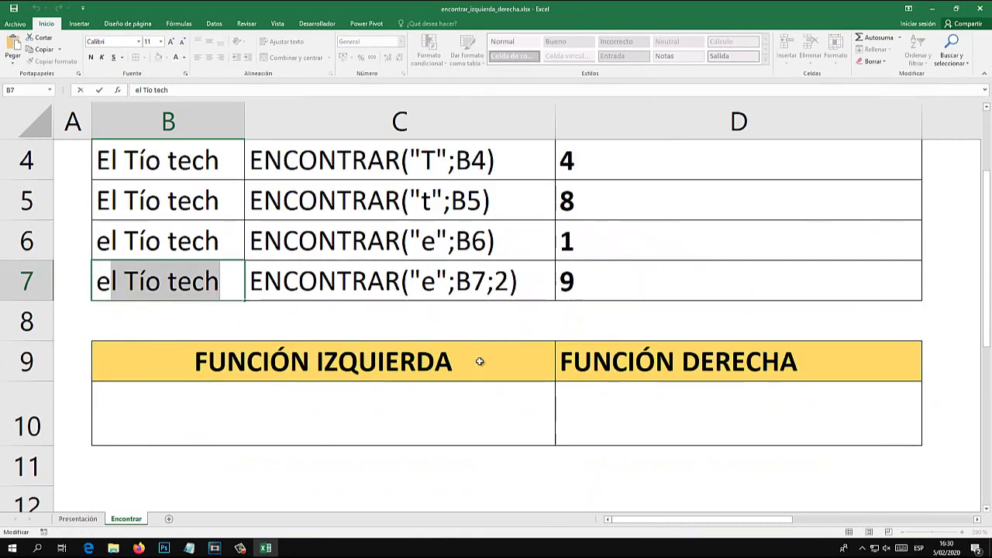
Enter =IZQUIERDA(B7;4) in B10 so it shows 'el T'.
click(279, 399)
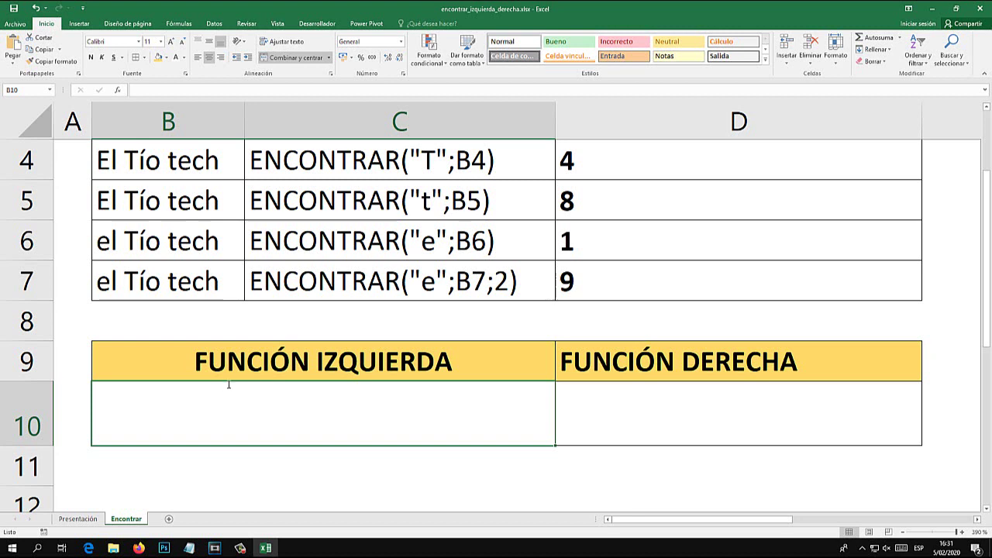
text(=)
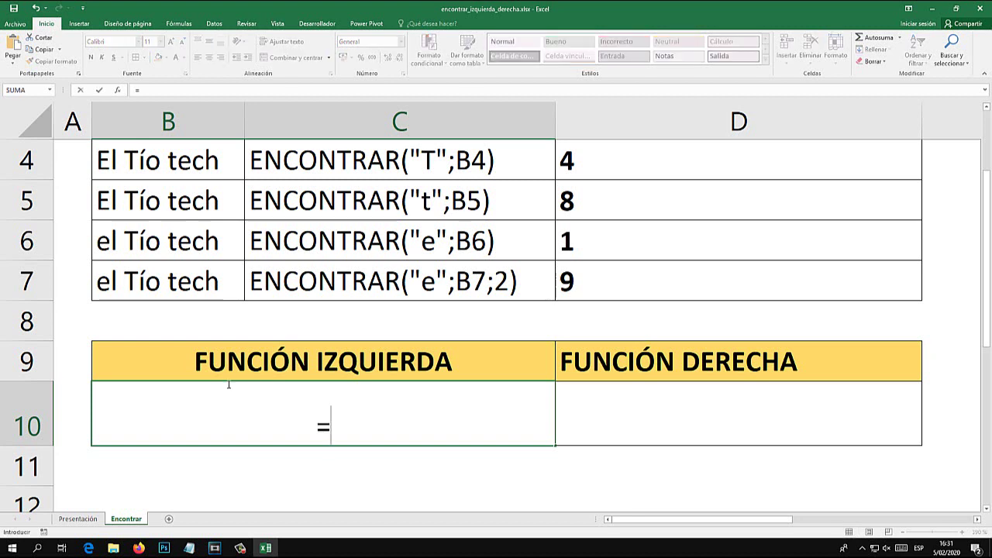
text(IZQUIE)
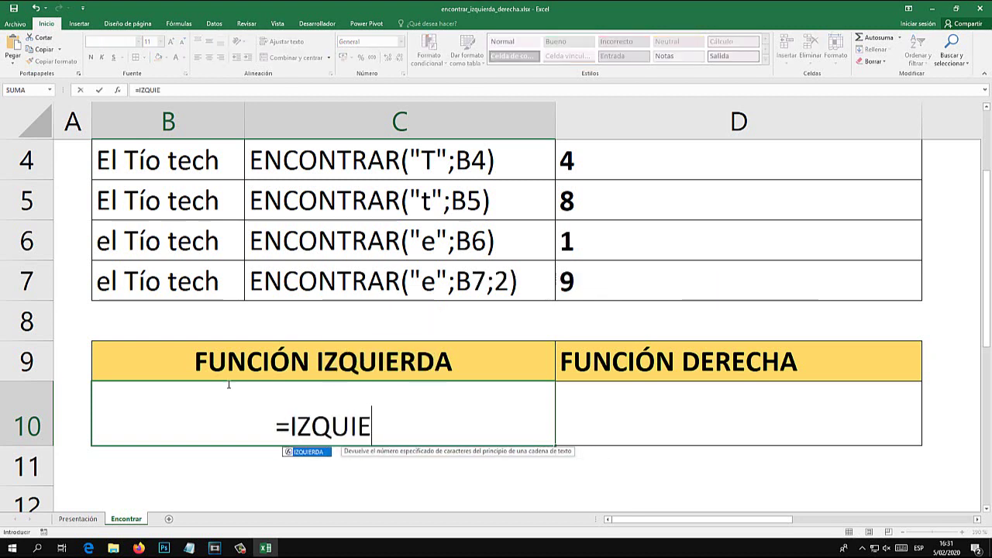
text(RDA()
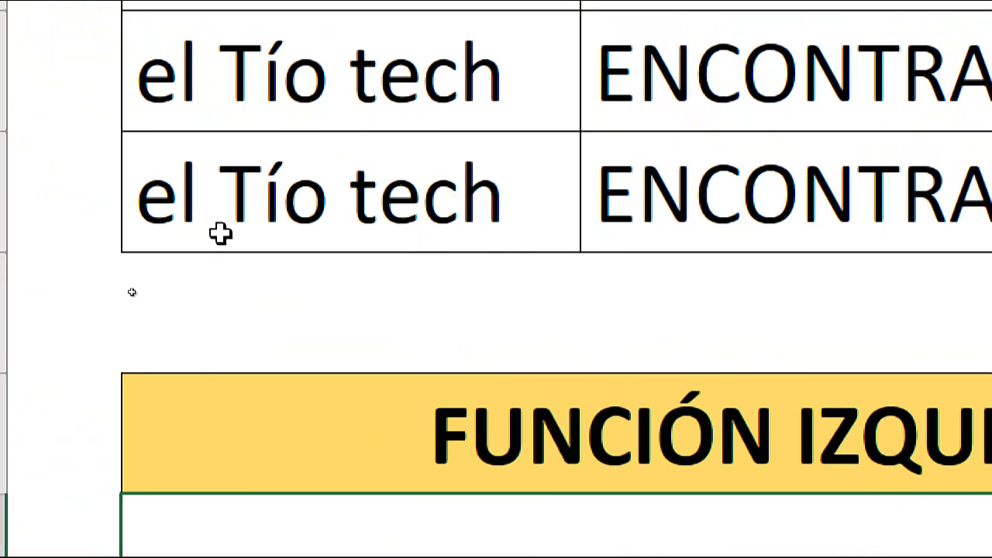
click(333, 200)
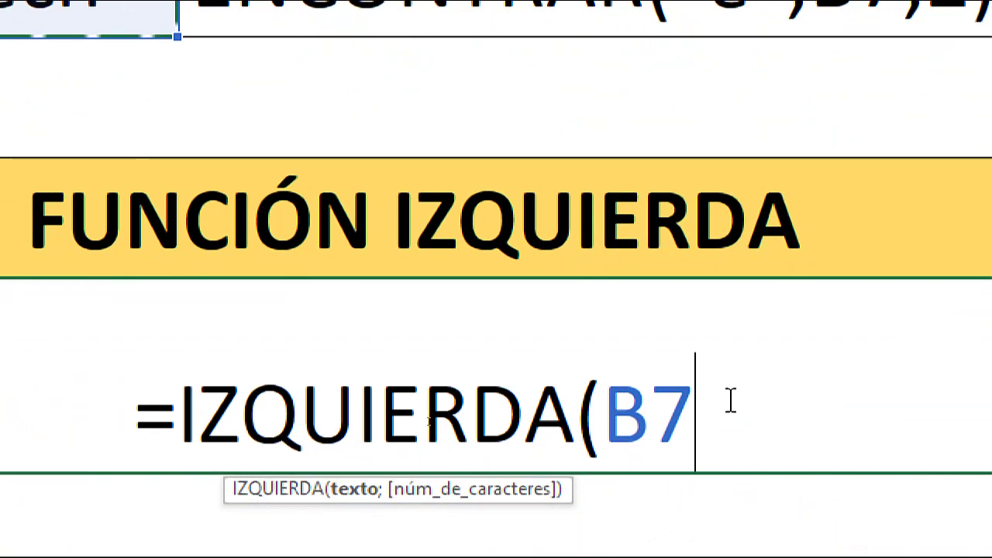
text(;)
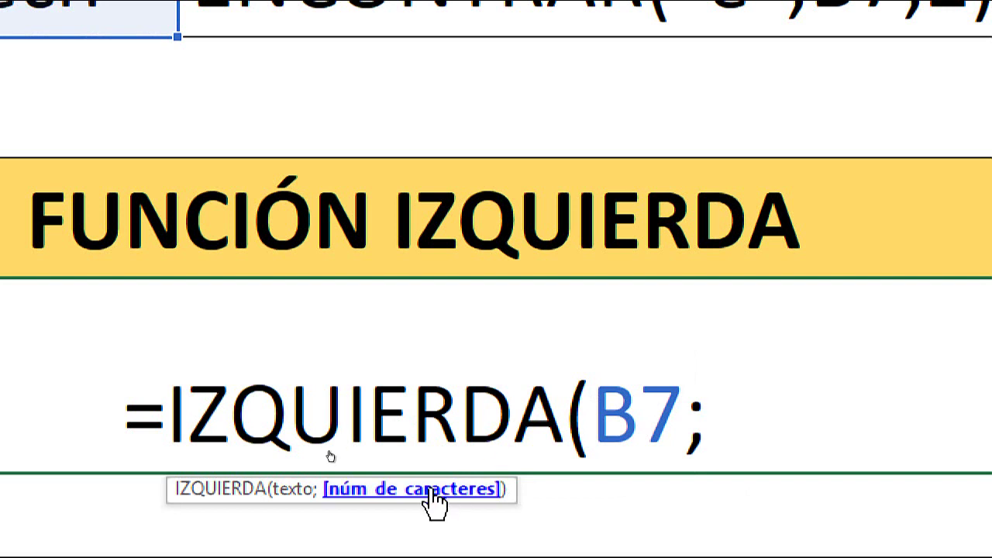
text(4)
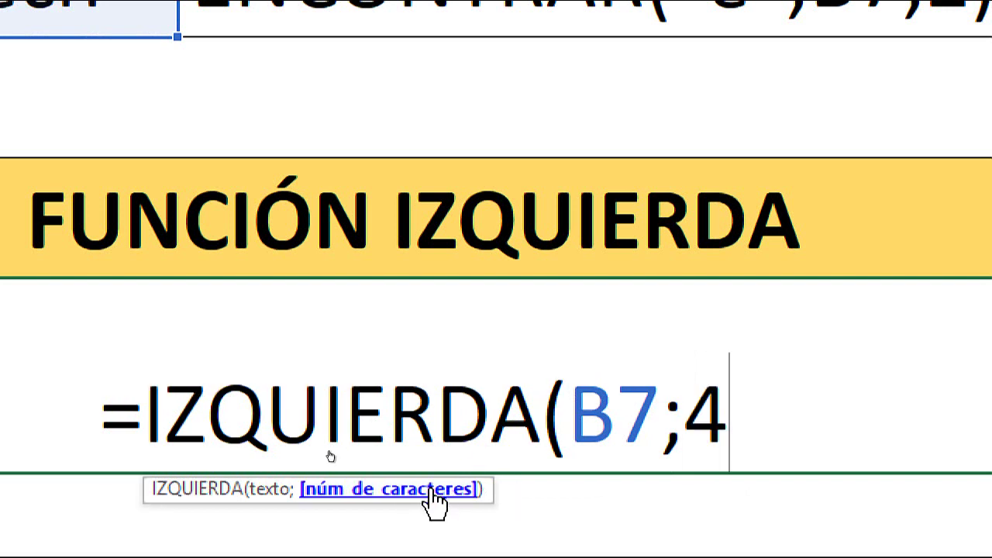
text())
key(Return)
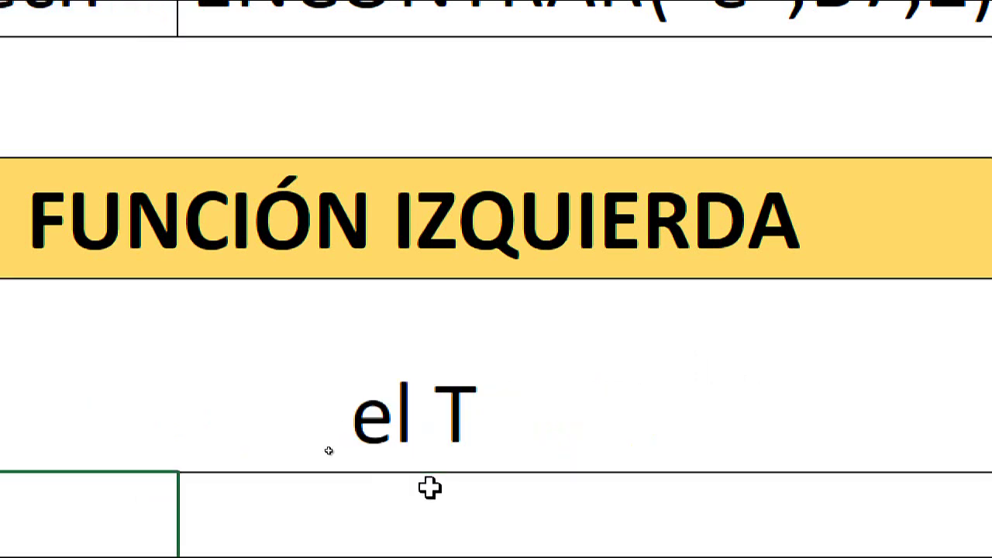
double_click(327, 426)
key(Escape)
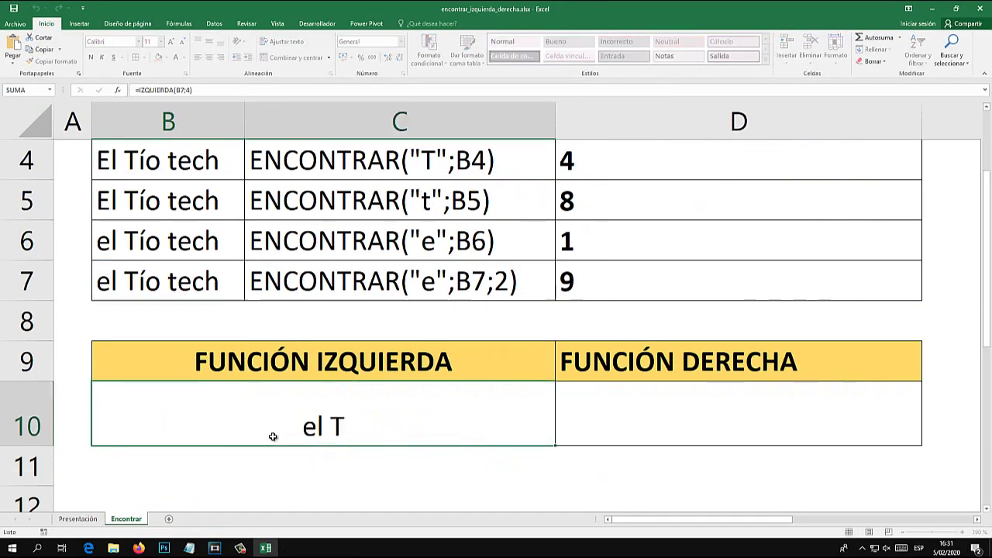
Review B10's formula, picking out its character-count argument 4.
double_click(352, 416)
key(Escape)
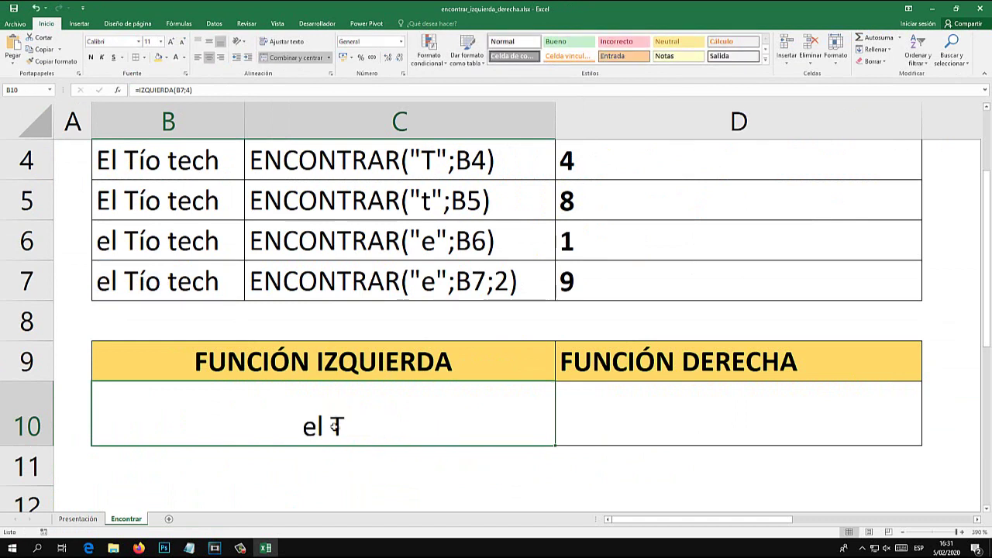
double_click(344, 426)
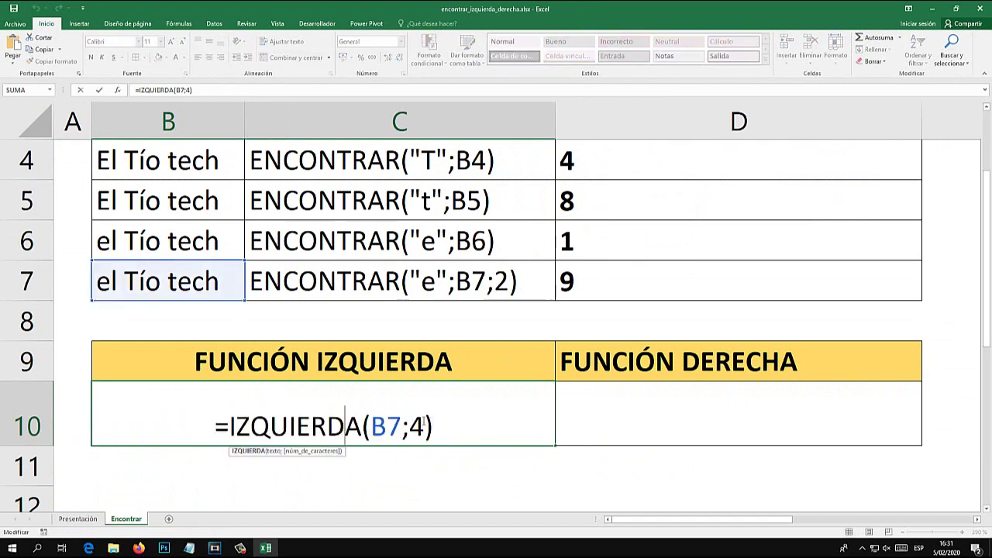
double_click(416, 426)
key(Escape)
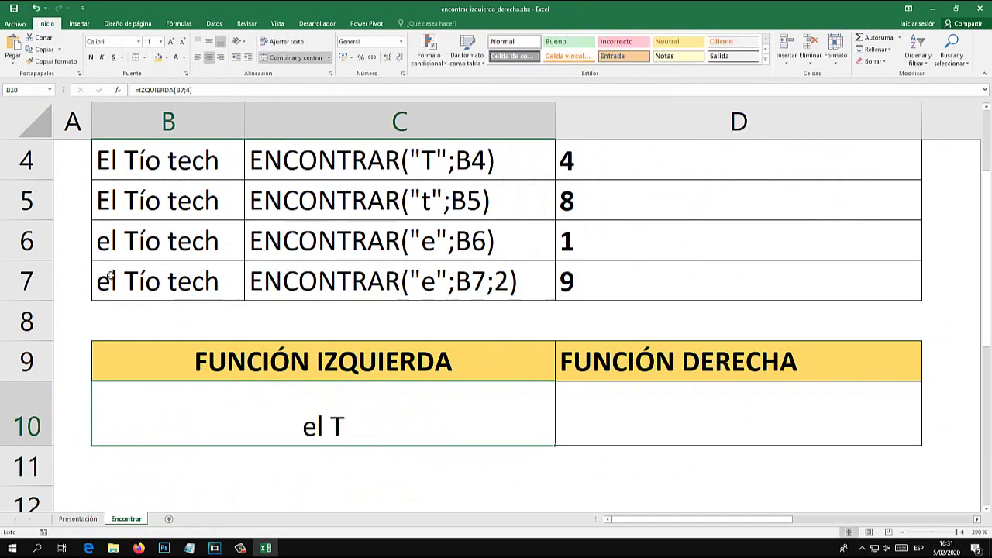
Copy 'el T' from B7's text into B8, then undo the paste.
click(111, 275)
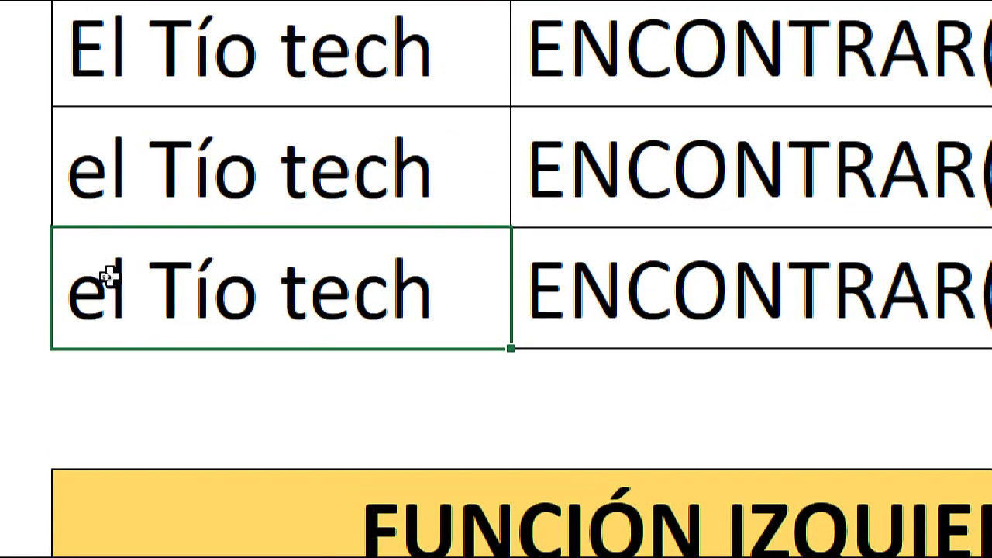
double_click(104, 279)
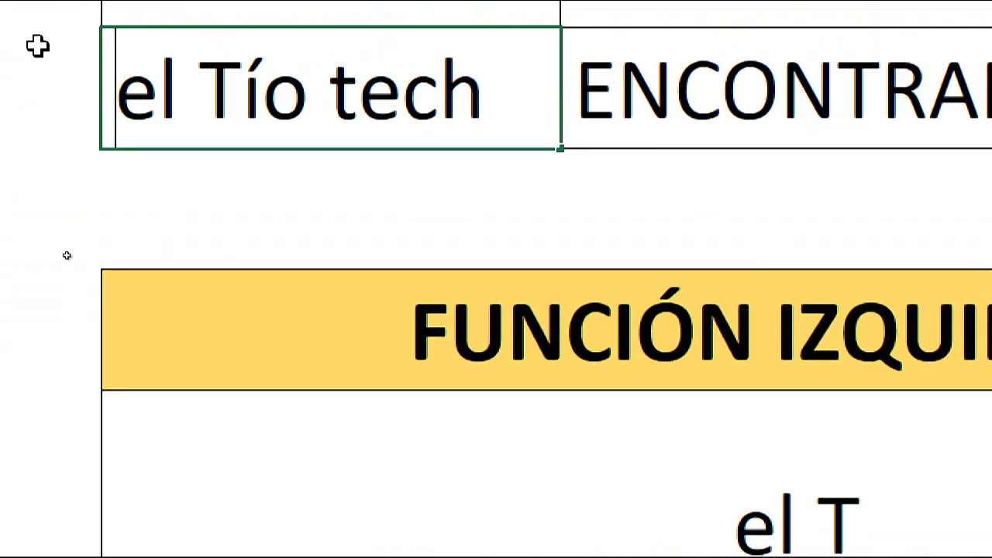
key(shift+Right)
key(shift+Right)
key(shift+Right)
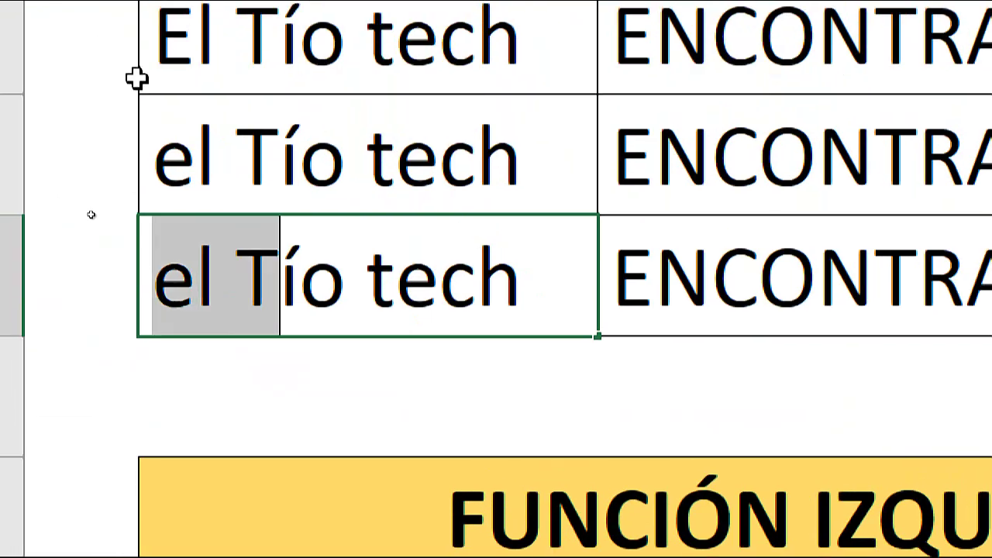
key(shift+Right)
key(shift+Right)
key(shift+Right)
key(shift+Left)
key(shift+Left)
key(shift+Left)
key(shift+Left)
key(shift+Left)
key(shift+Left)
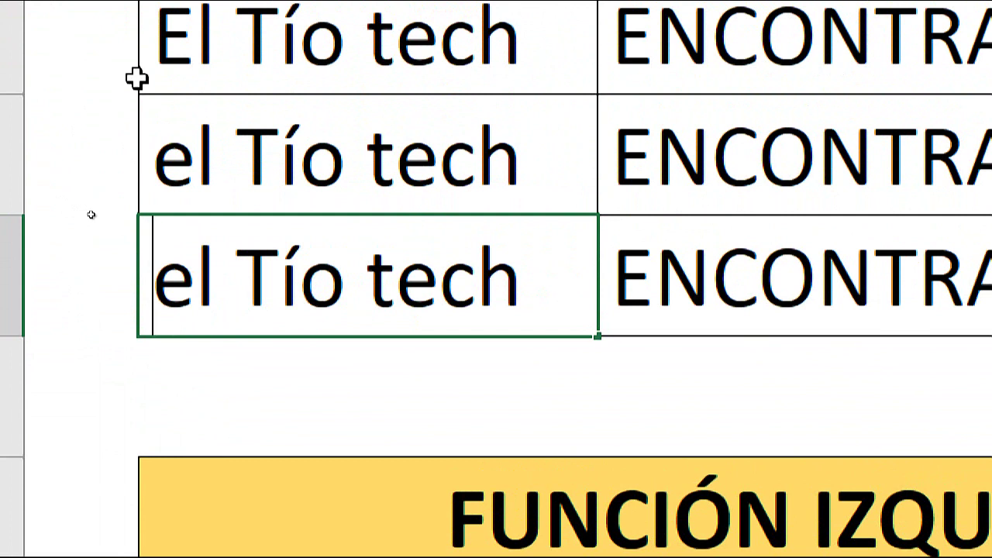
key(shift+Right)
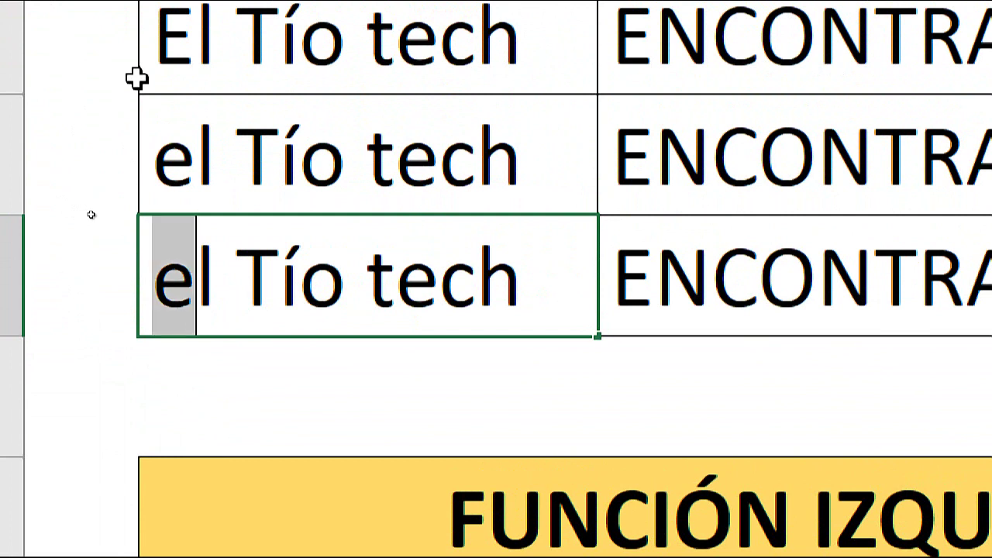
key(shift+Right)
key(shift+Right)
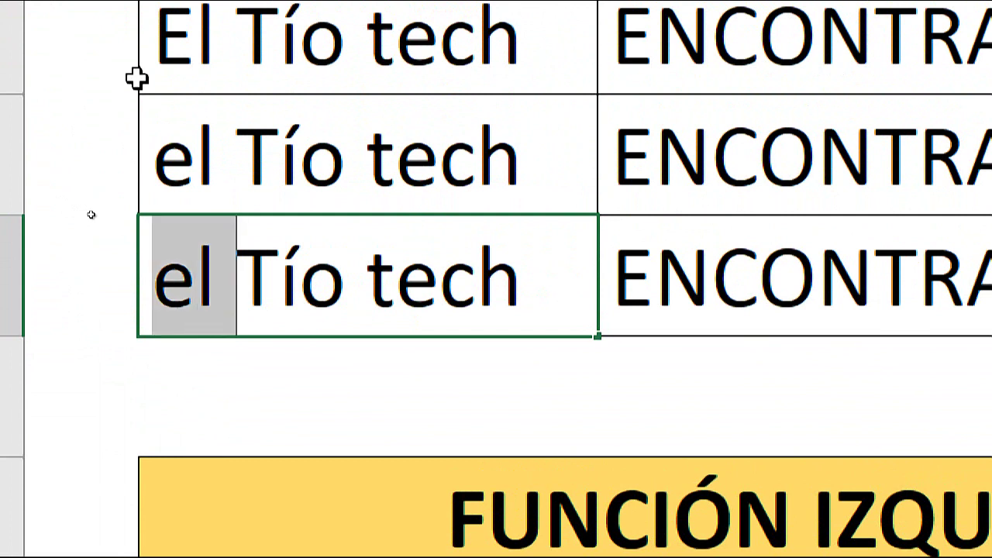
key(shift+Right)
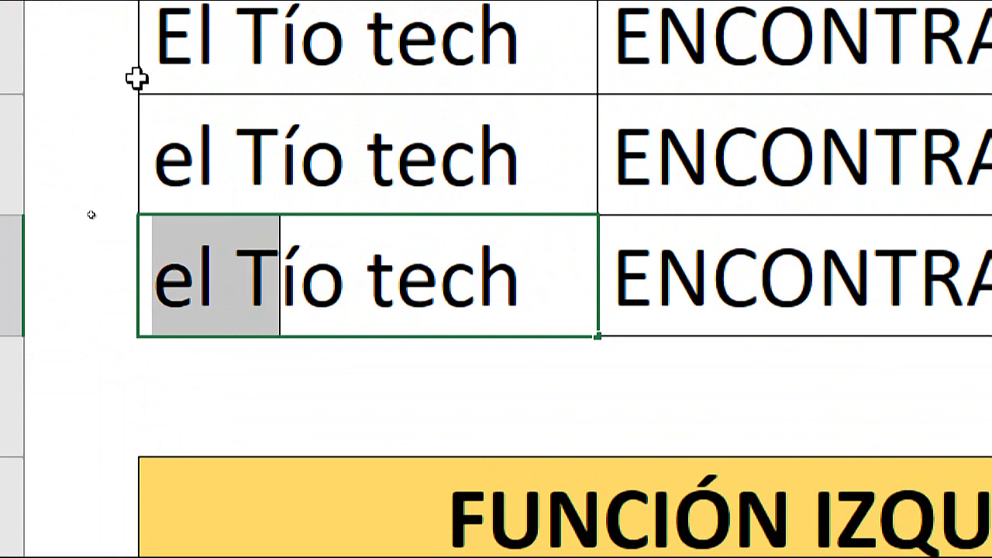
key(ctrl+c)
key(Return)
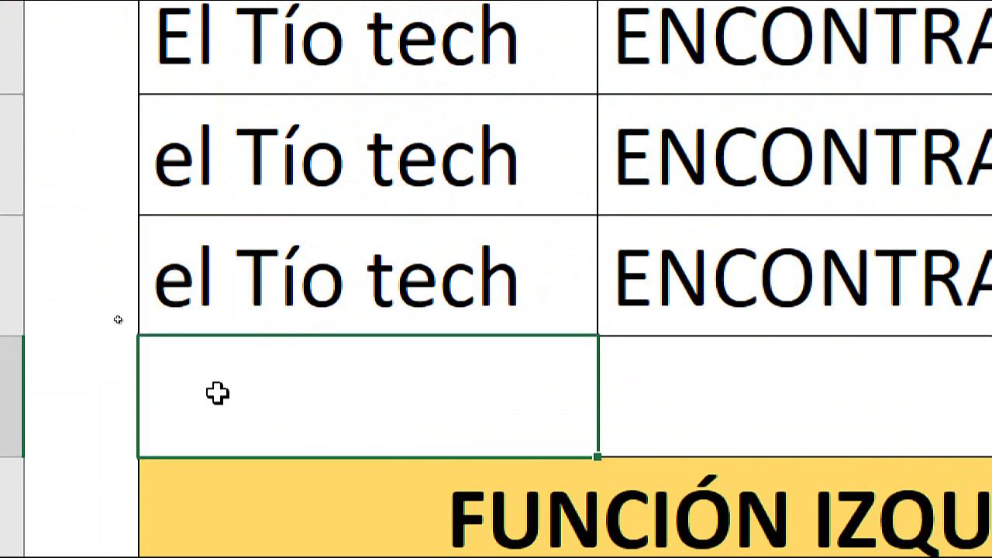
key(ctrl+v)
key(ctrl+z)
Copy 'el Tí' from B7's text and paste it into B8.
click(162, 269)
double_click(163, 270)
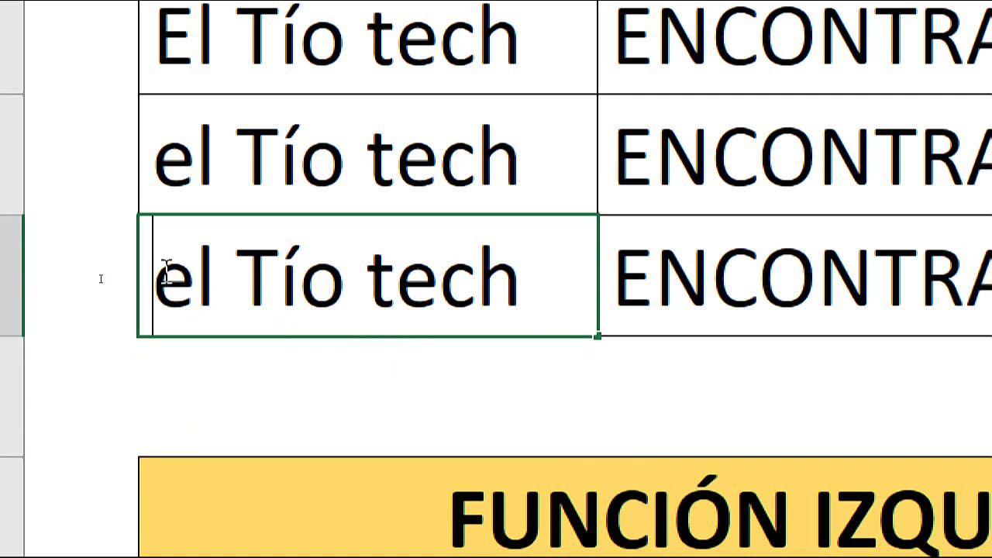
key(shift+Right)
key(shift+Right)
key(shift+Right)
key(shift+Right)
key(shift+Right)
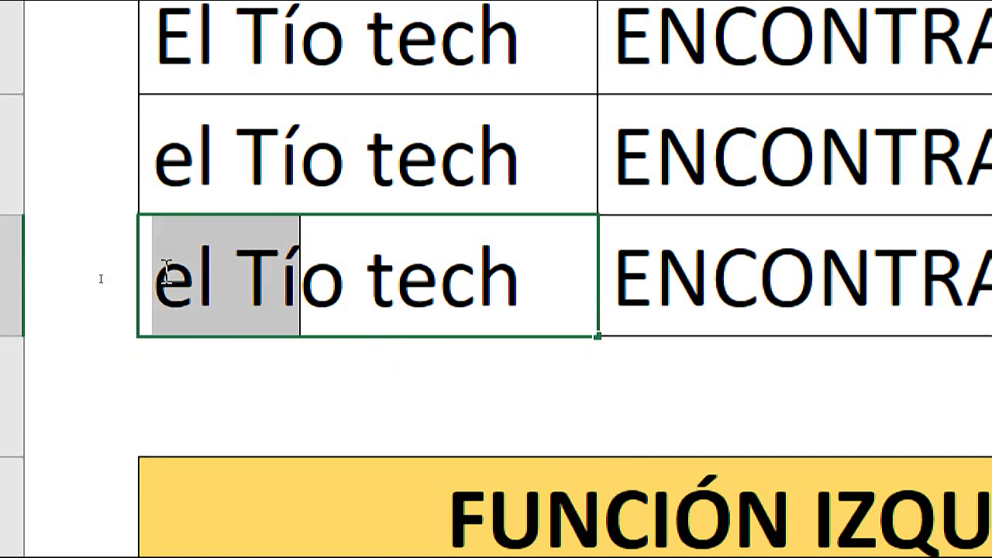
key(ctrl+c)
click(215, 404)
key(ctrl+v)
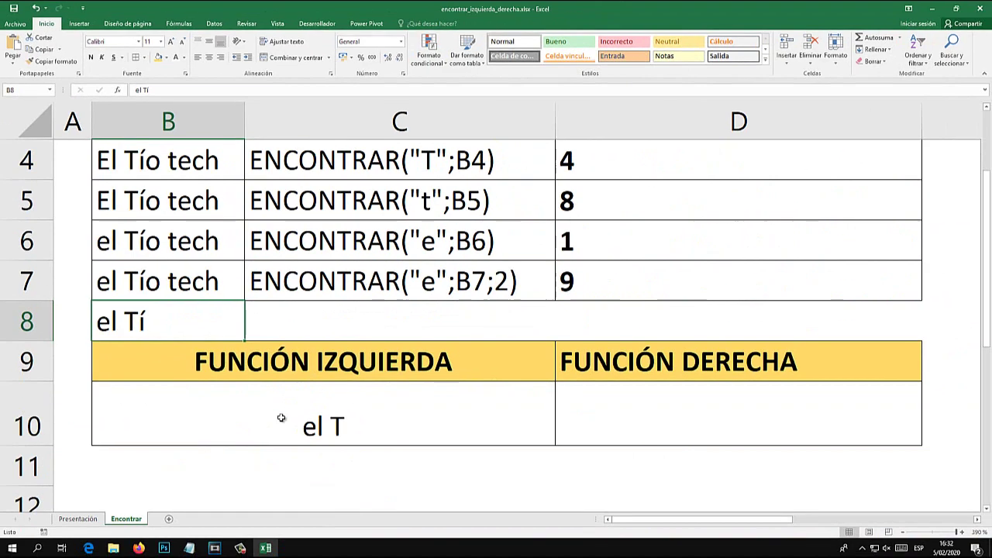
Change B10's character count to 5 so it shows 'el Tí', then clear B8.
click(281, 417)
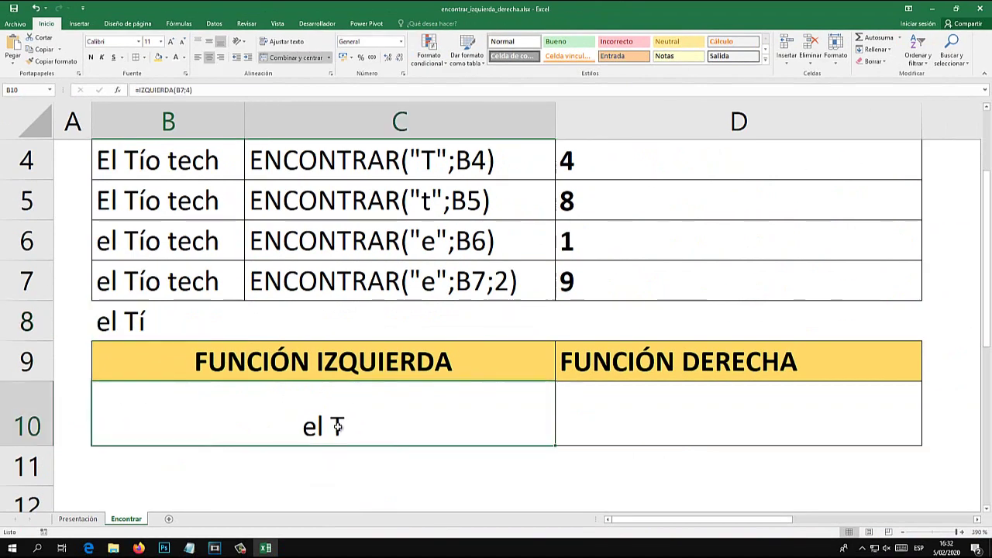
double_click(282, 417)
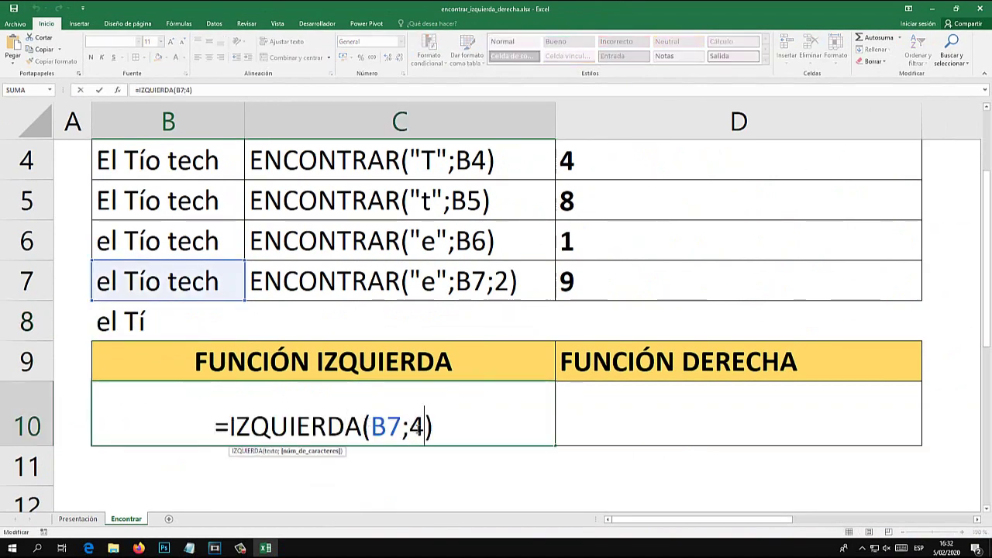
double_click(417, 428)
text(5)
key(Return)
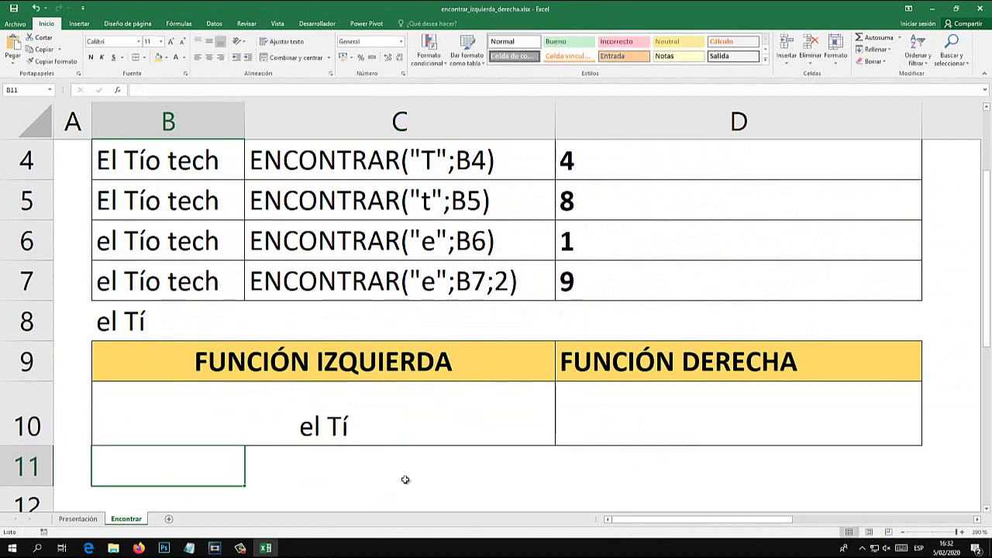
click(131, 323)
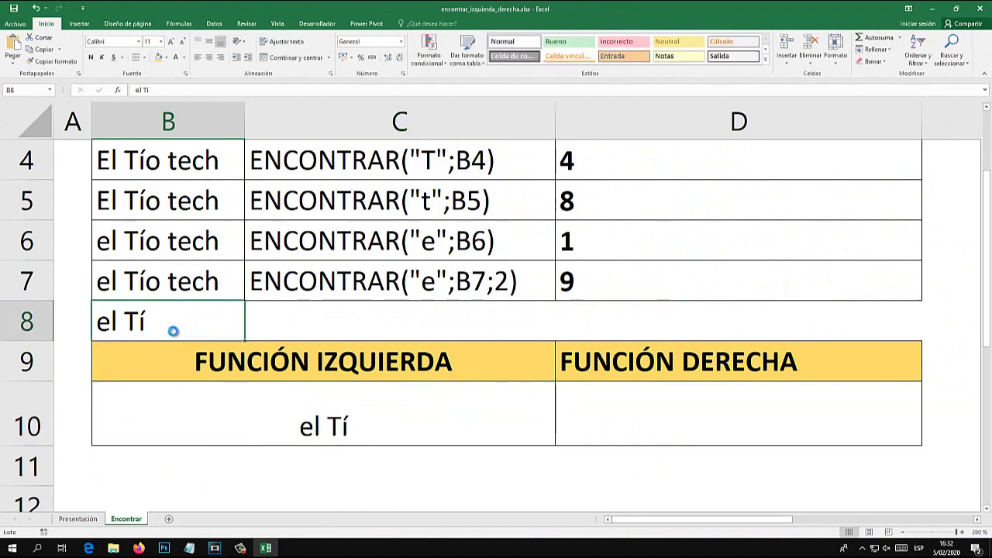
key(Delete)
Replace B10's formula with =IZQUIERDA(B7;10), returning the first ten characters "el Tío tec".
click(350, 421)
key(Delete)
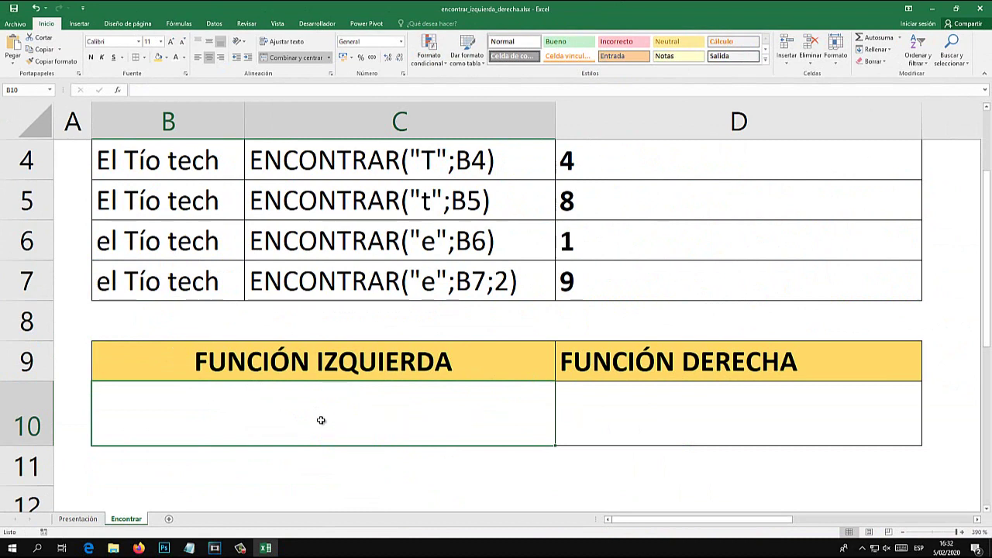
text(=IZ)
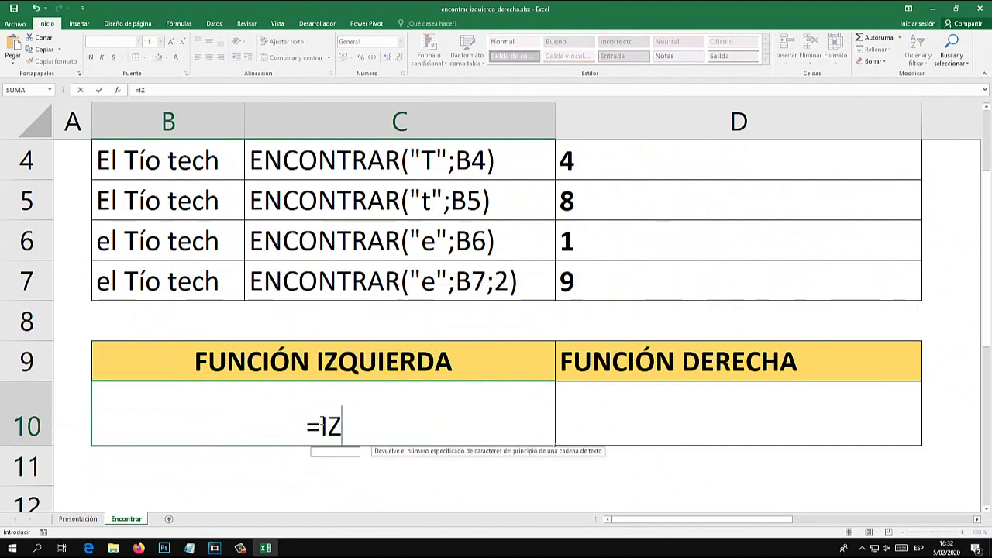
text(QUIERDA()
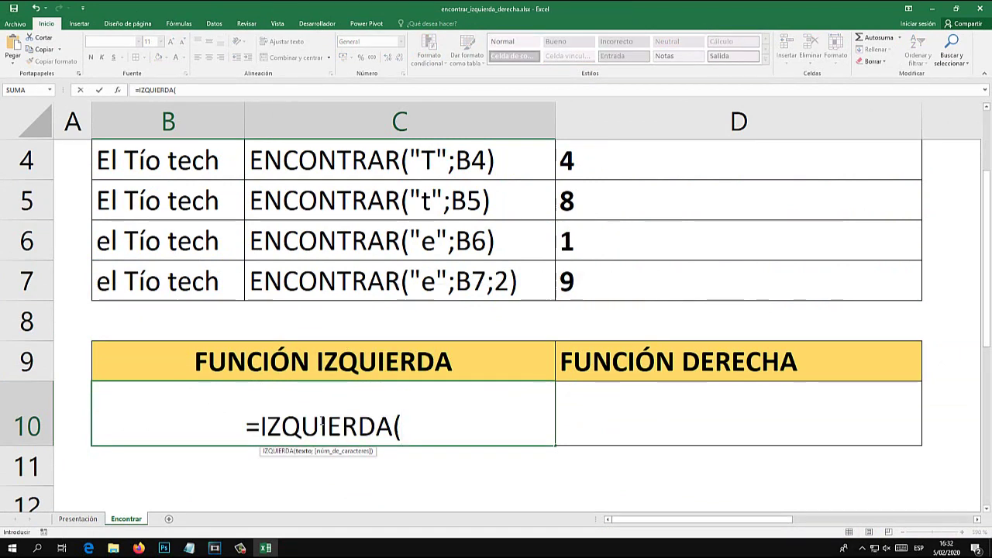
click(225, 294)
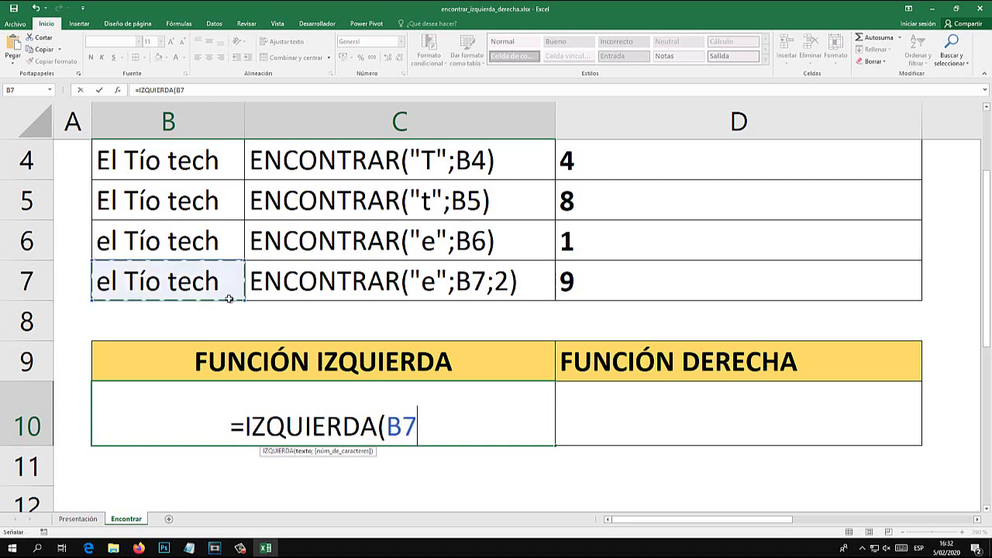
text(;)
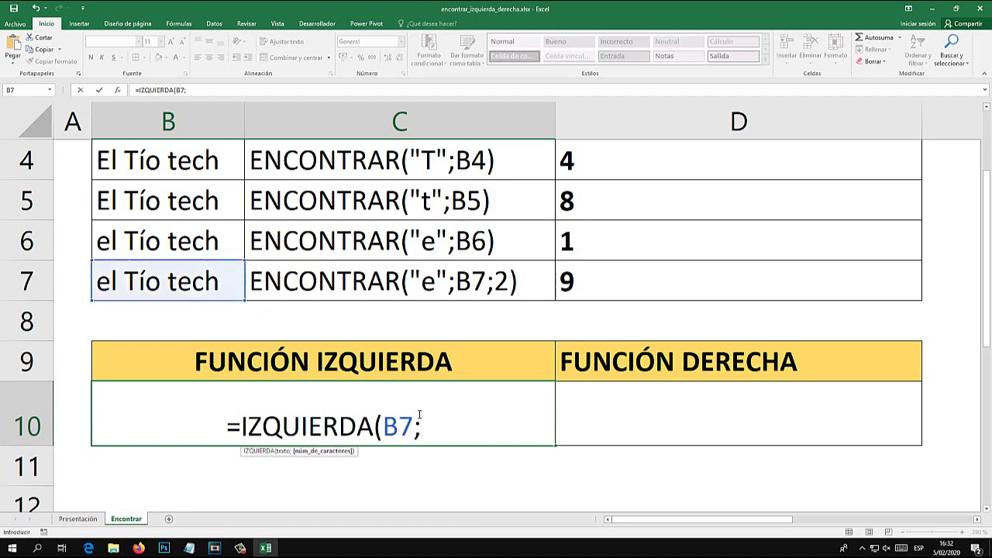
text(10))
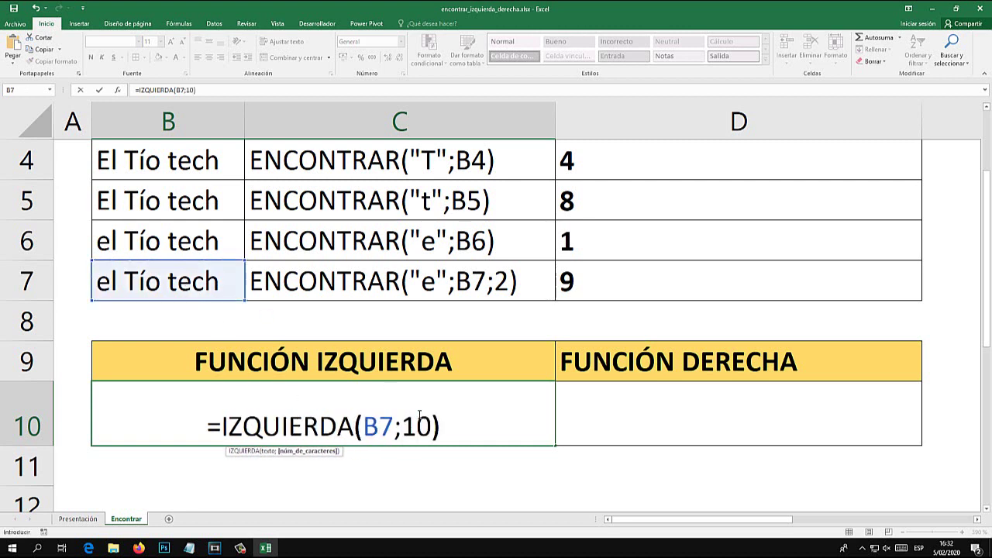
key(Return)
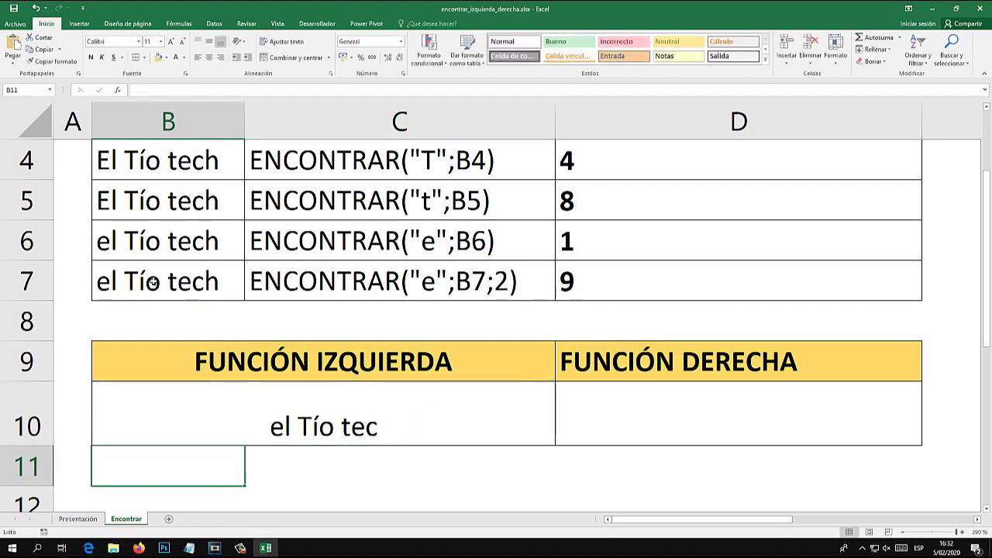
Check B7's leading characters in edit mode and leave its text unchanged.
click(101, 282)
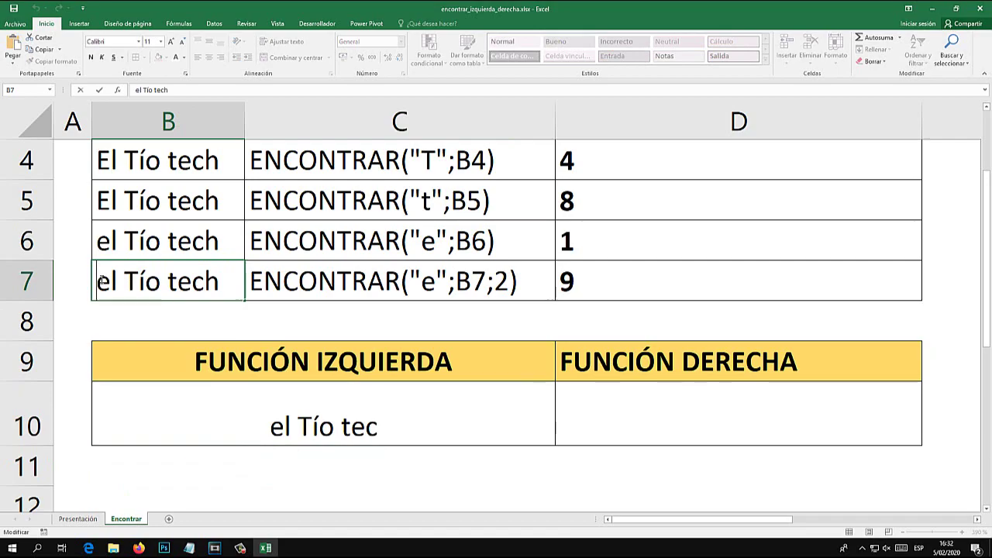
key(shift+Right)
key(shift+Right)
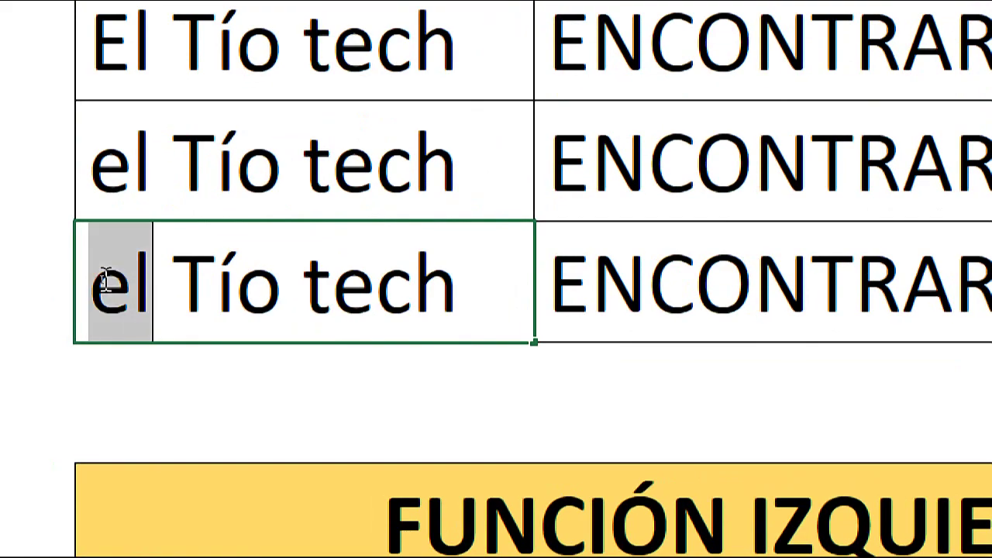
key(shift+Right)
key(shift+Right)
key(shift+Right)
key(shift+Right)
key(shift+Right)
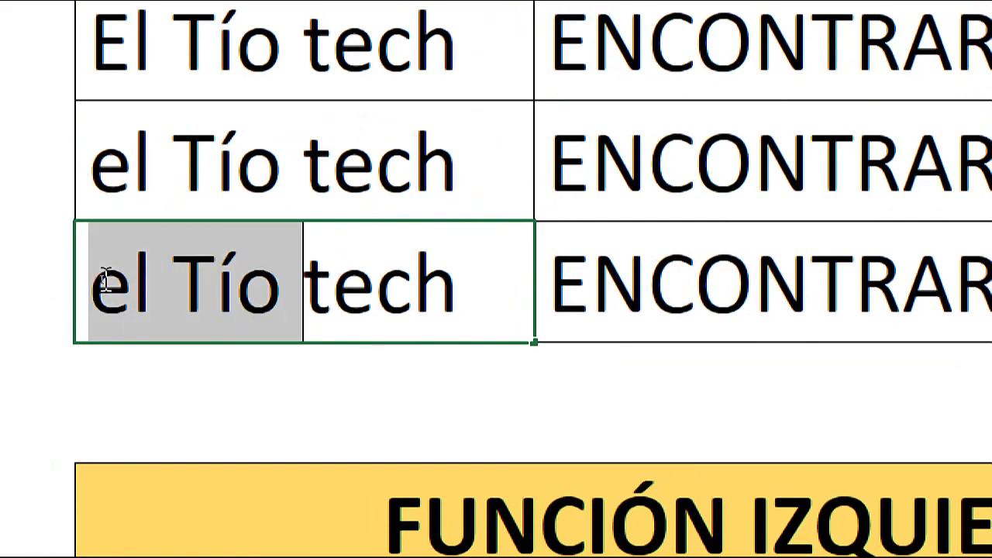
key(shift+Right)
key(shift+Right)
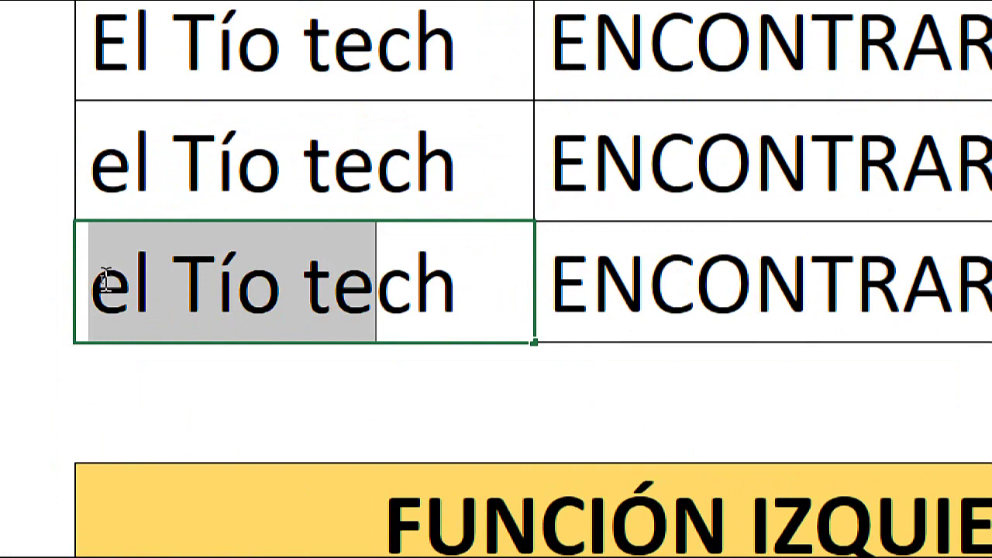
key(shift+Right)
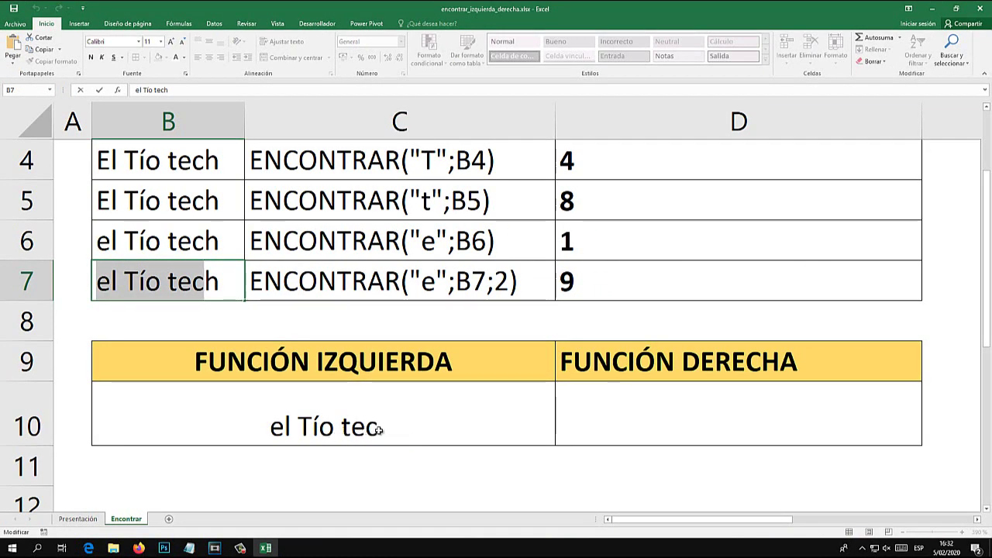
key(Escape)
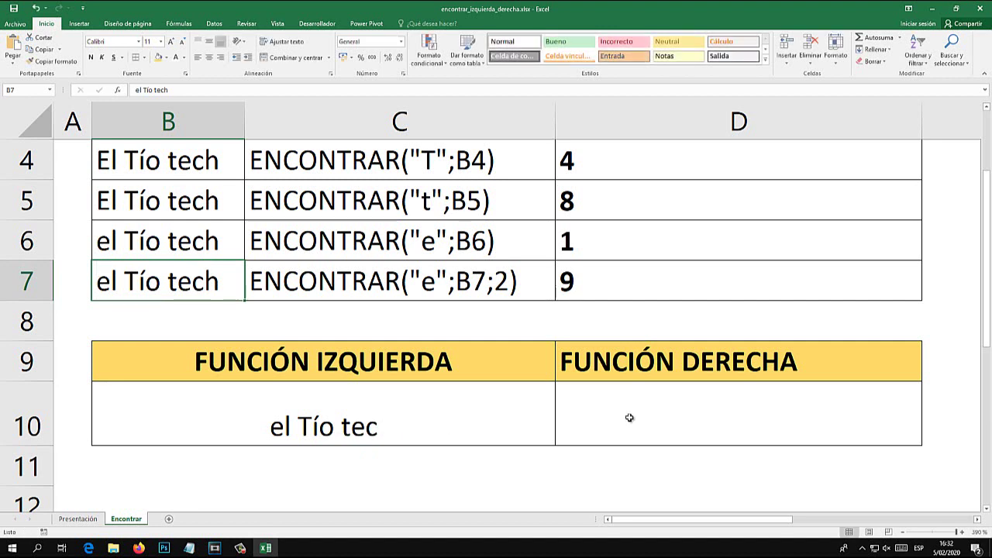
Review B10's formula without changing it, then select the empty cell B8.
click(349, 425)
double_click(355, 424)
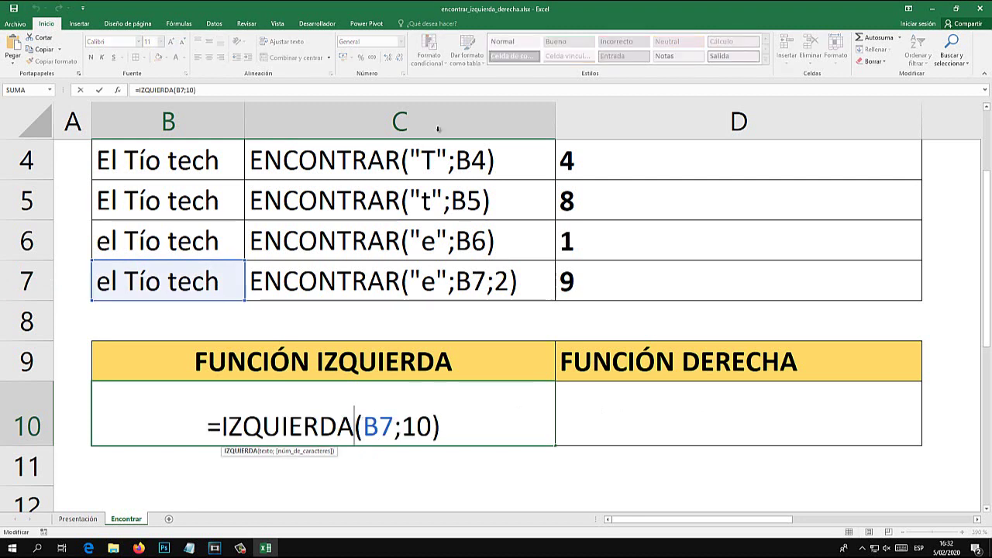
scroll(473, 203, up, 1)
scroll(430, 345, down, 2)
scroll(428, 348, up, 2)
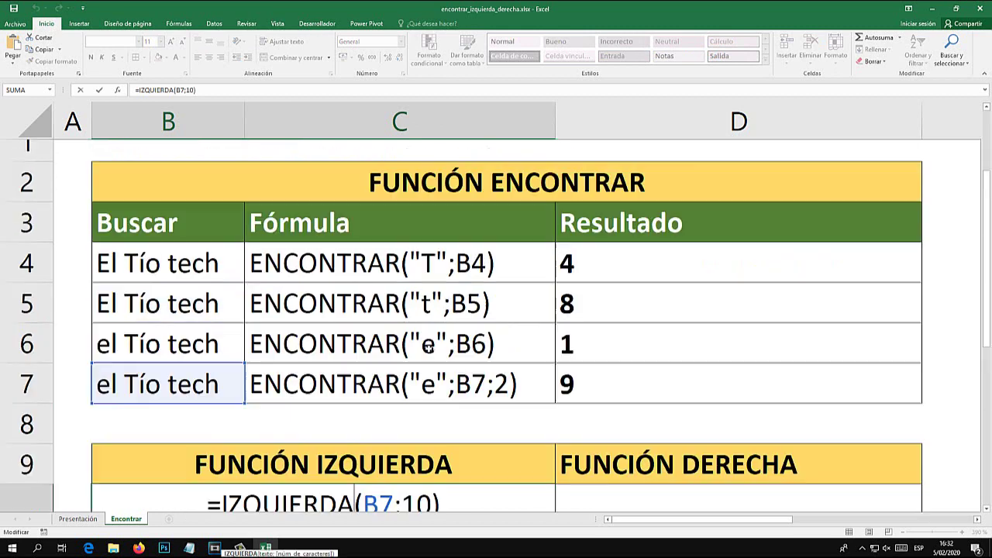
scroll(341, 409, down, 1)
key(Escape)
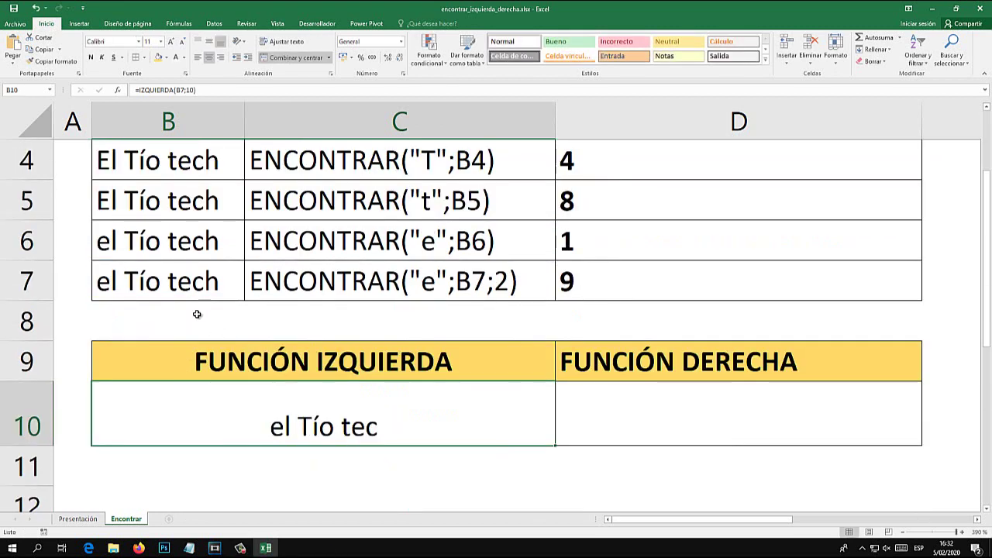
click(172, 320)
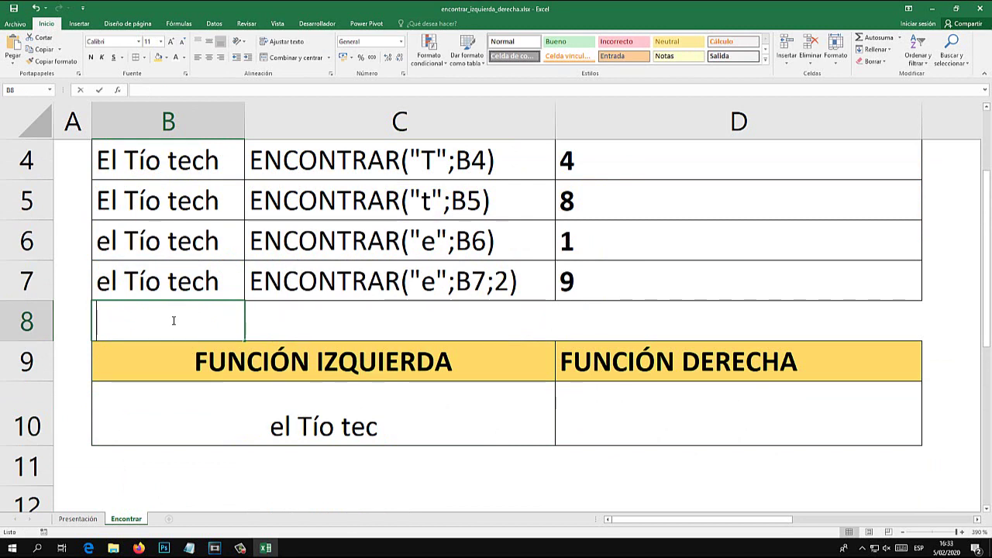
Enter the sample text "Videos Tío" in B8, correcting the accented í.
text(Vide)
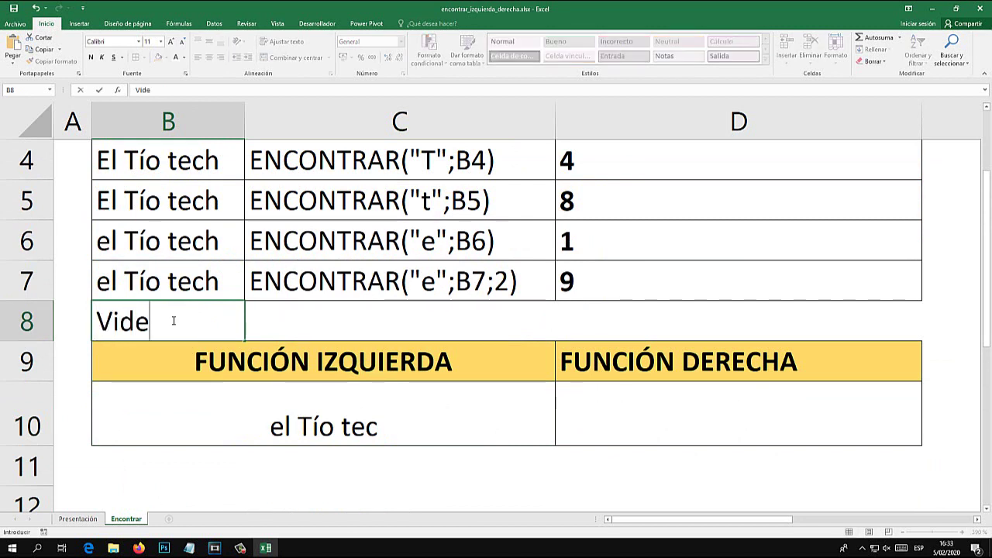
text(os T)
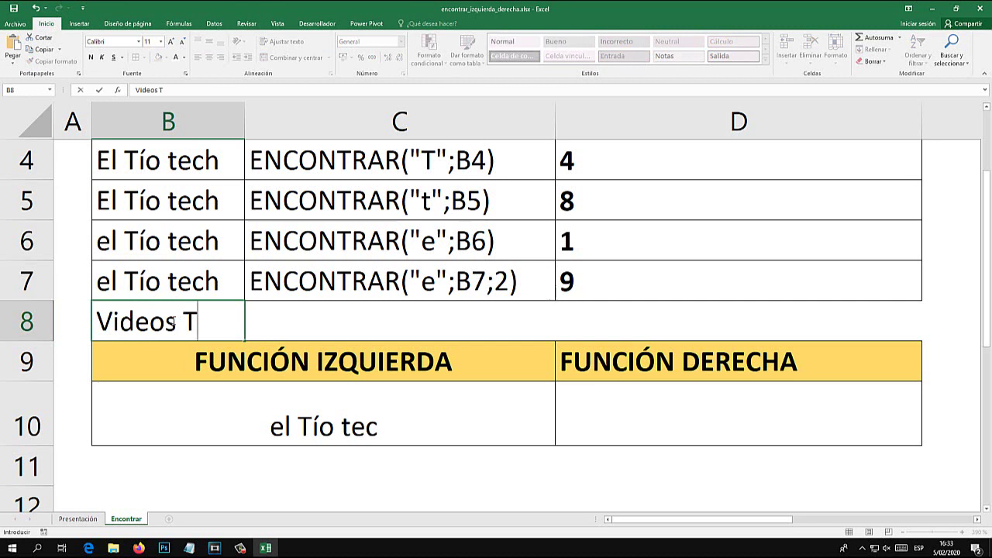
text(´p)
key(BackSpace)
text(´p)
key(BackSpace)
key(BackSpace)
text(o)
click(213, 430)
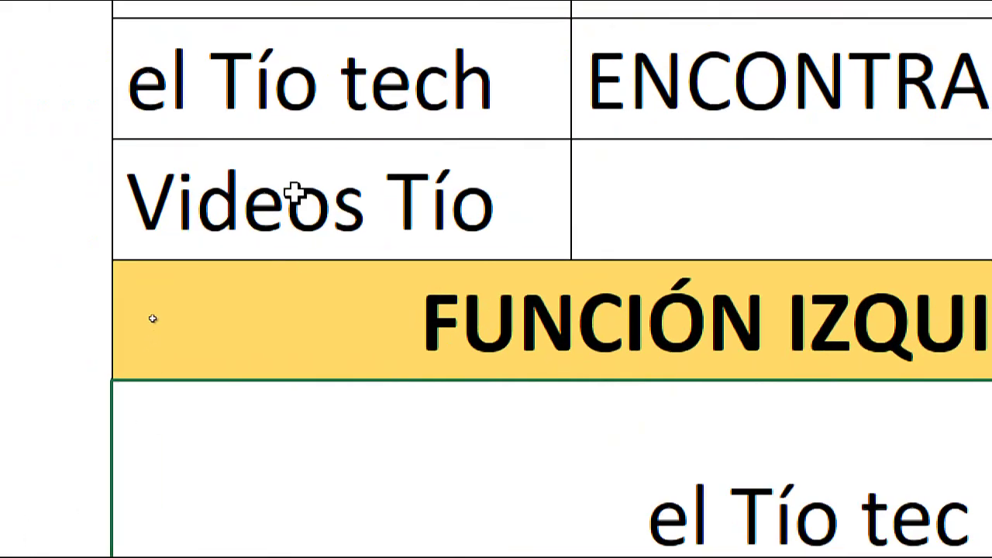
Highlight B8's text in edit mode to show its characters and the first word "Videos".
click(294, 194)
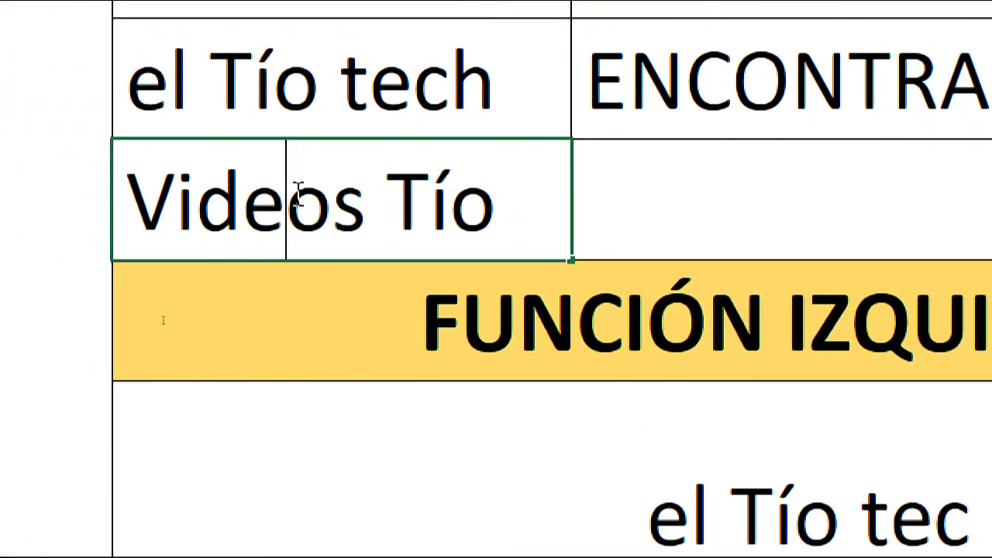
double_click(500, 201)
drag(501, 201, 118, 200)
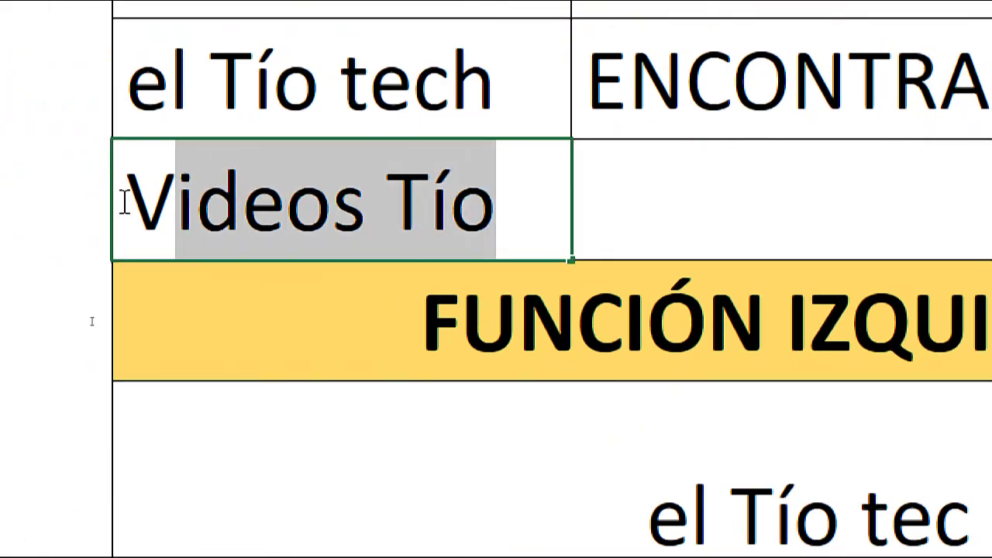
click(306, 200)
drag(500, 202, 128, 200)
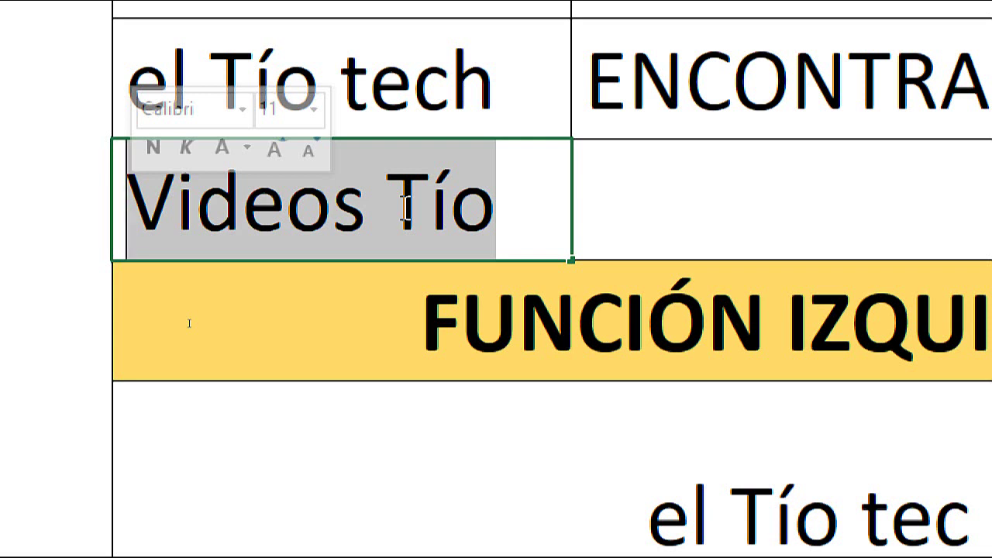
click(388, 208)
drag(498, 196, 144, 209)
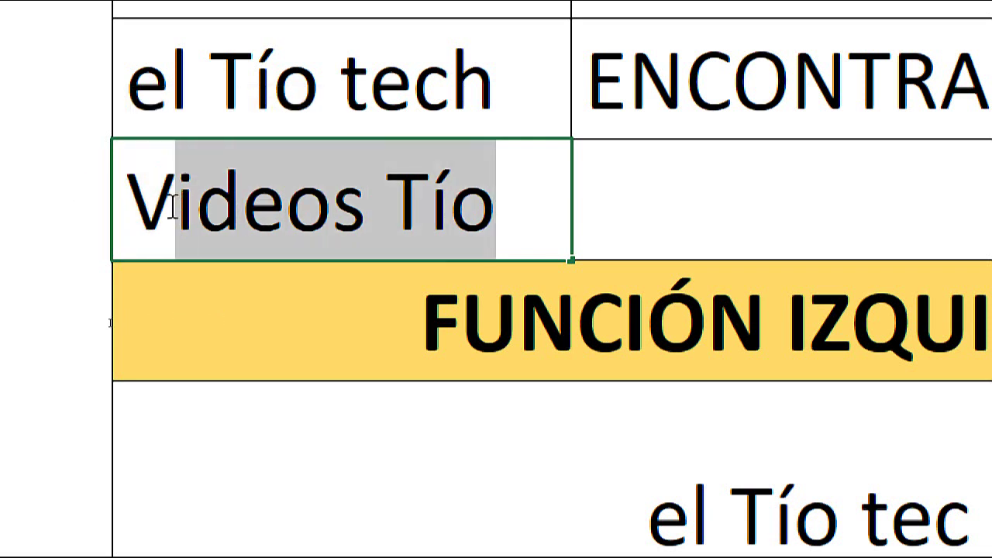
click(333, 204)
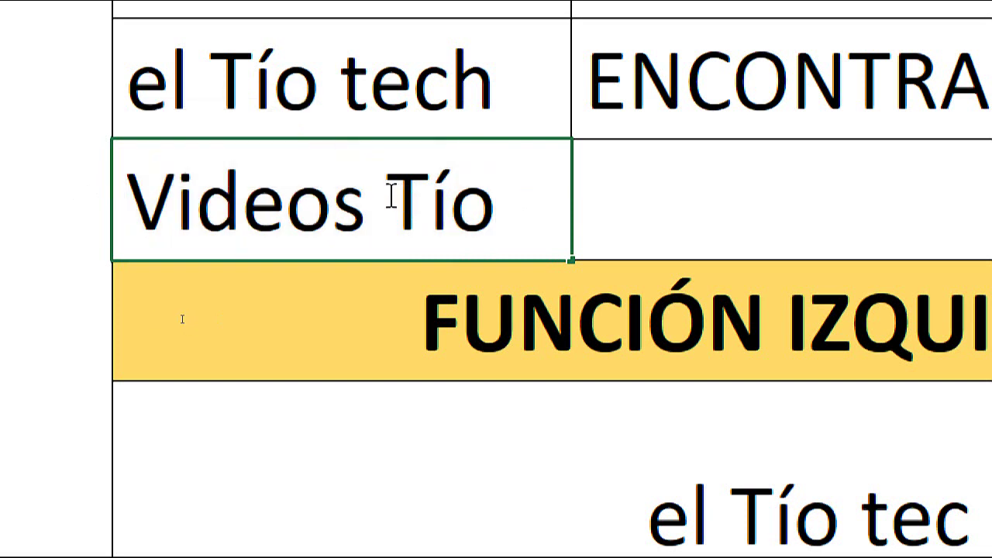
drag(387, 205, 132, 208)
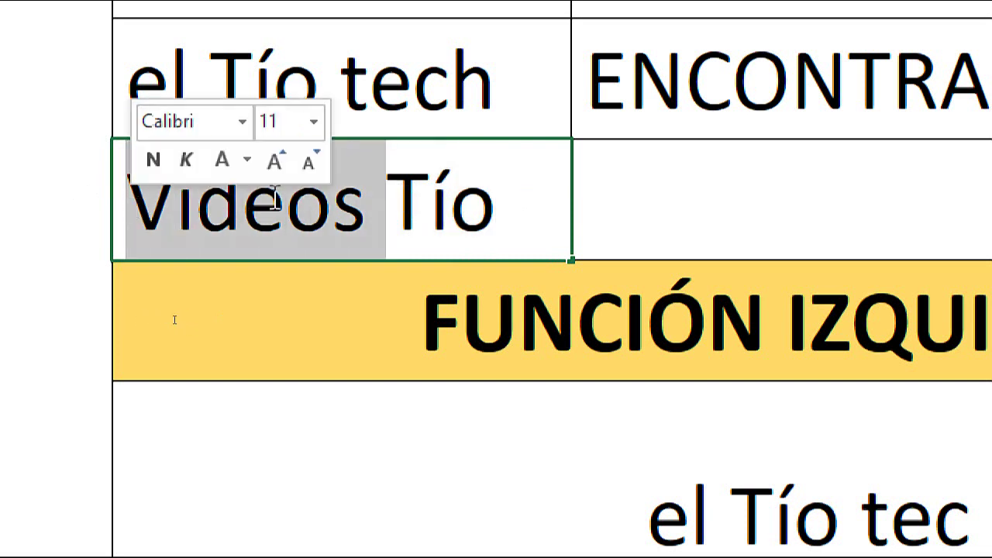
click(380, 329)
click(412, 225)
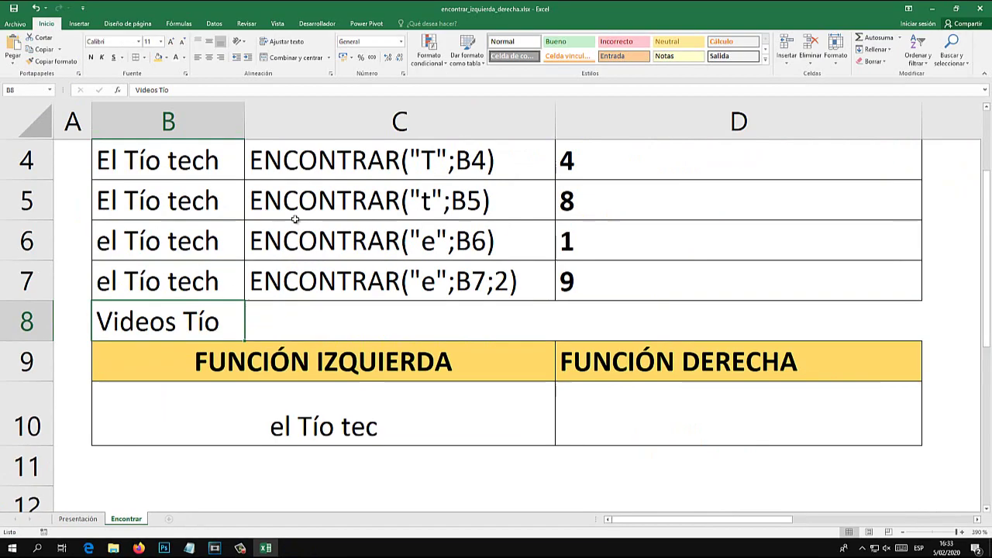
Overwrite B10's old formula, starting =IZQUIERDA(B8; with B8 as the text.
click(331, 411)
double_click(337, 411)
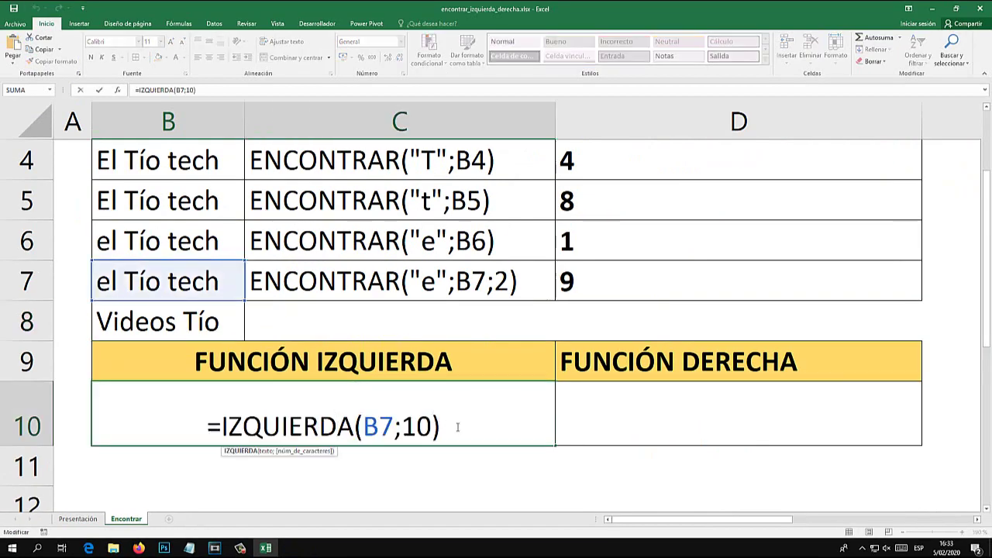
drag(457, 426, 57, 419)
text(=)
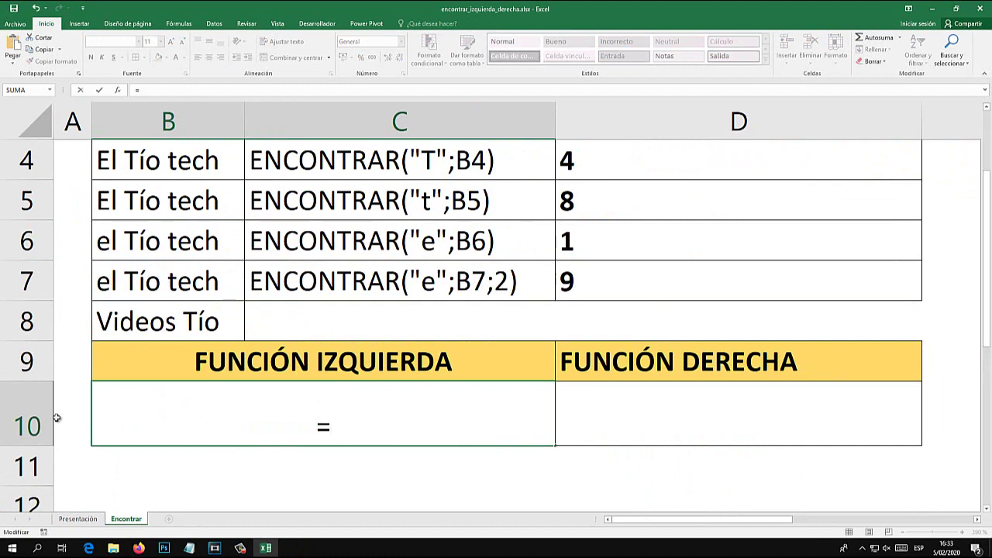
text(IZQUIERDA()
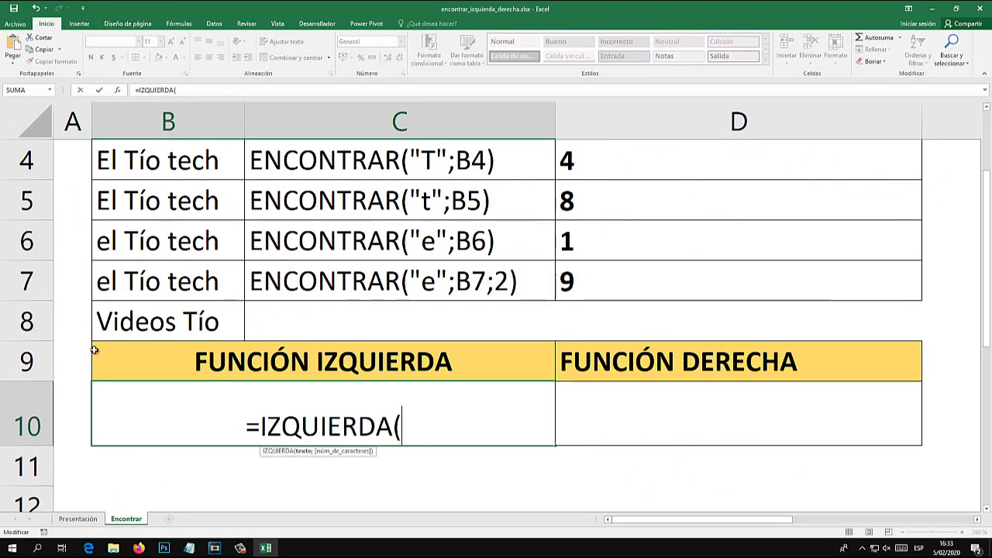
click(125, 323)
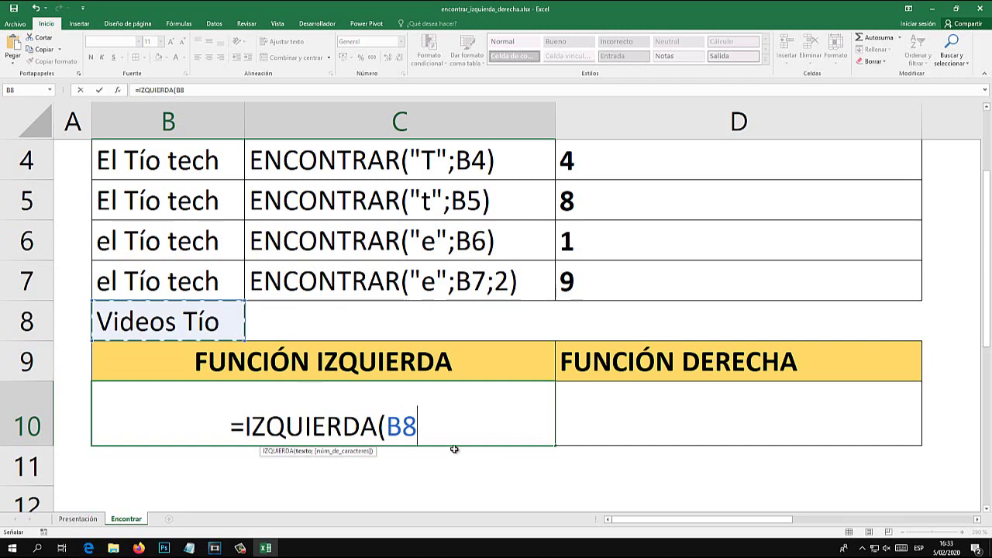
text(;)
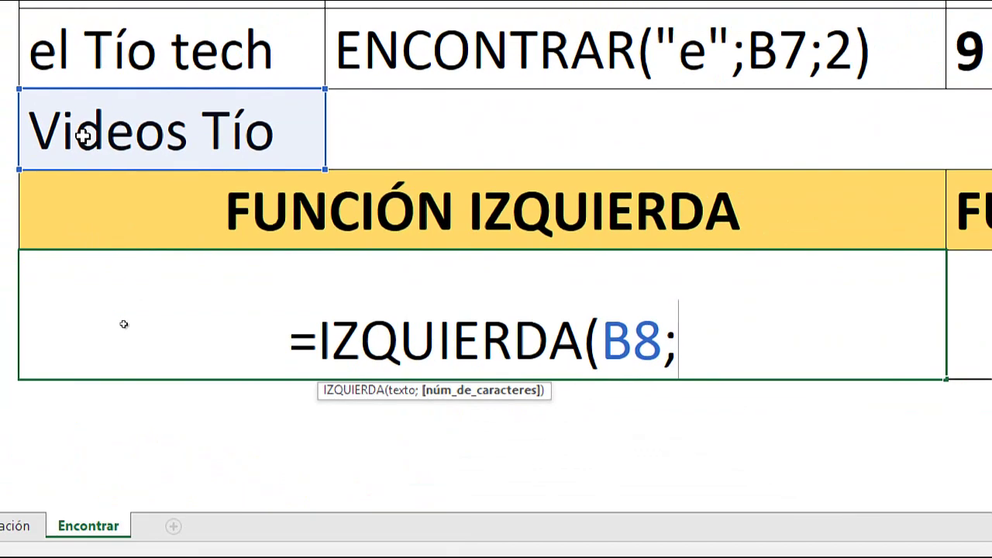
Complete the length argument as ENCONTRAR(" ";B8) so B10 returns "Videos".
text(ENCON)
key(Tab)
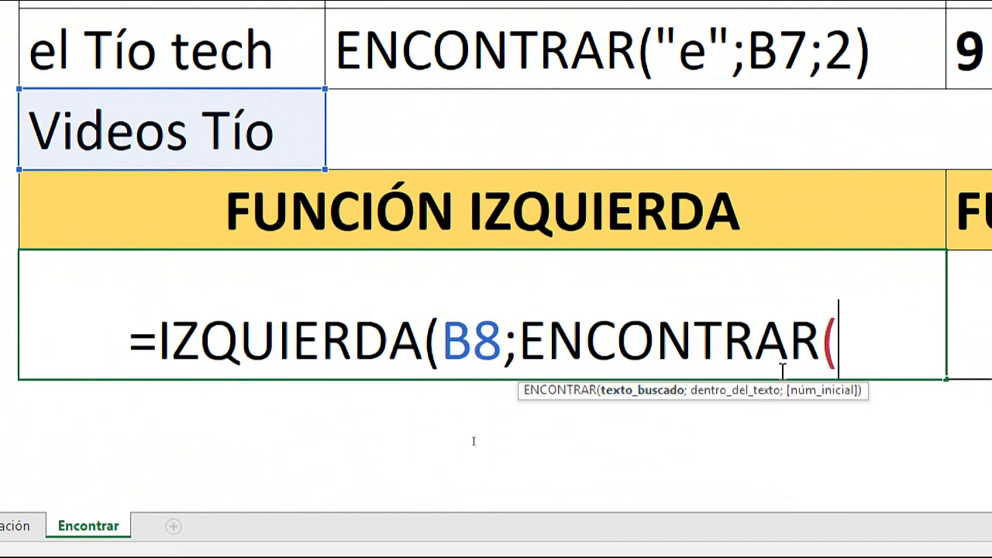
text(" ")
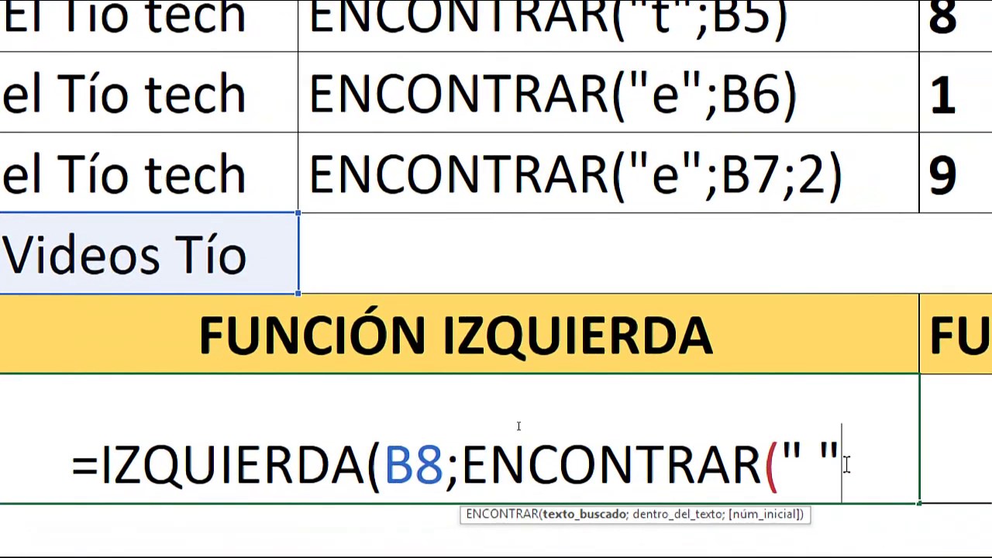
text(;)
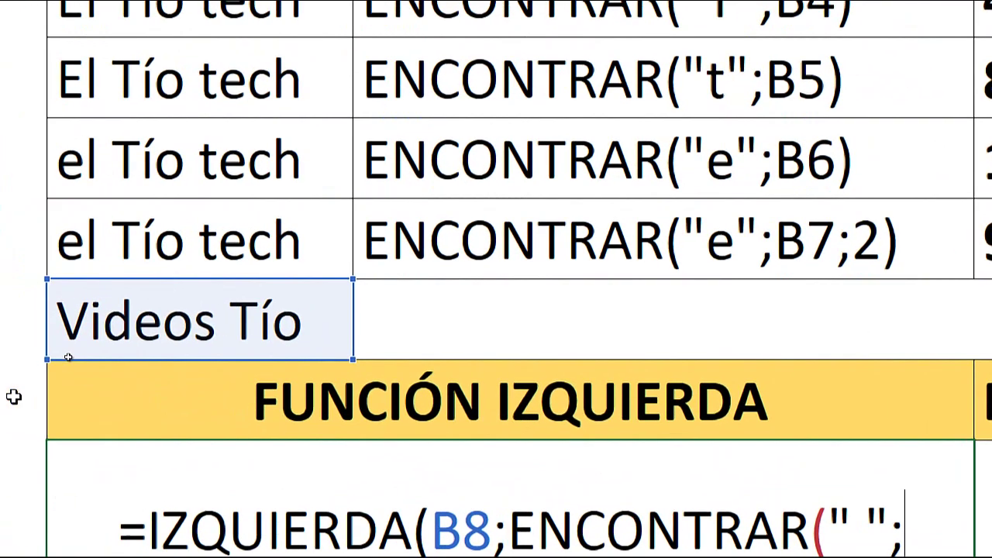
click(135, 329)
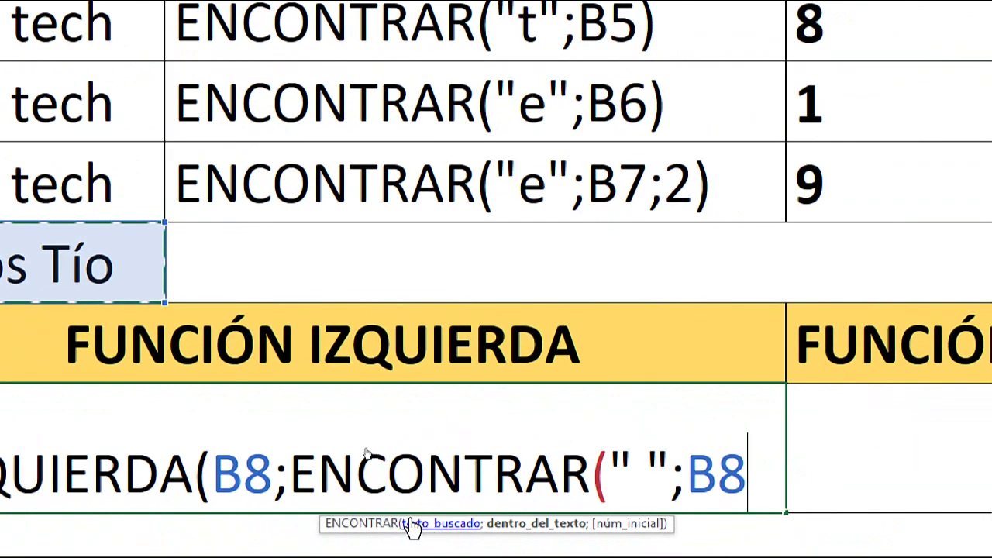
text())
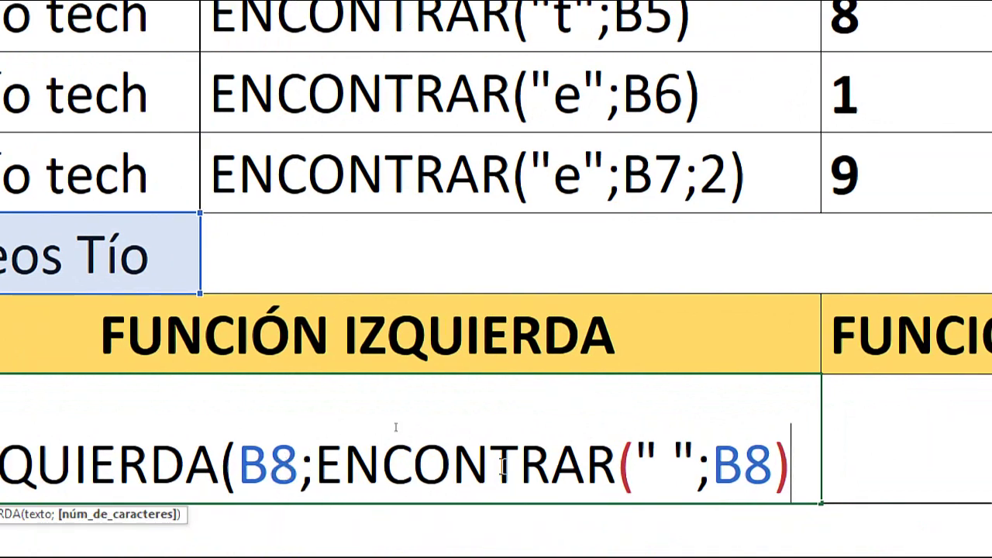
text())
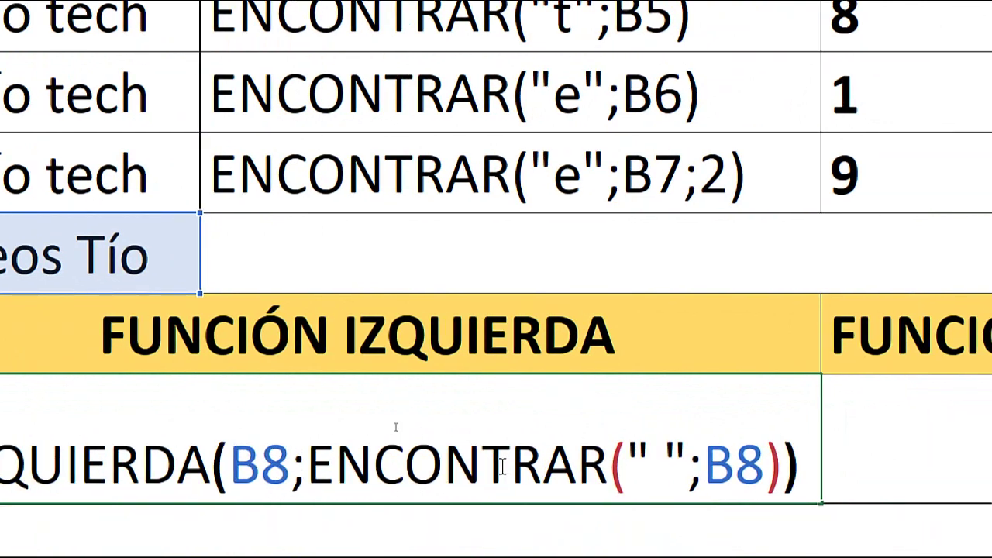
key(Return)
Clear the stray "<" character from B11.
text(<)
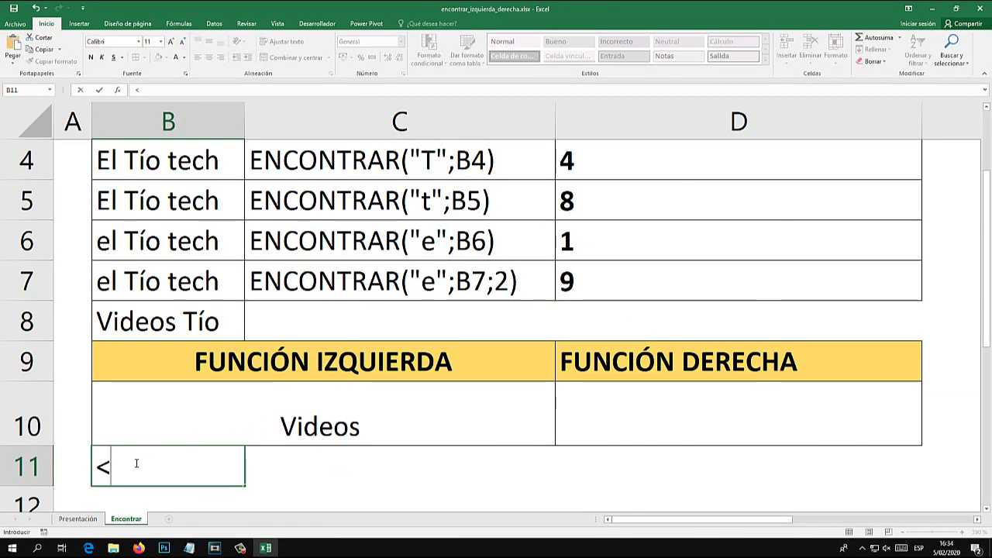
key(Return)
click(153, 462)
key(Delete)
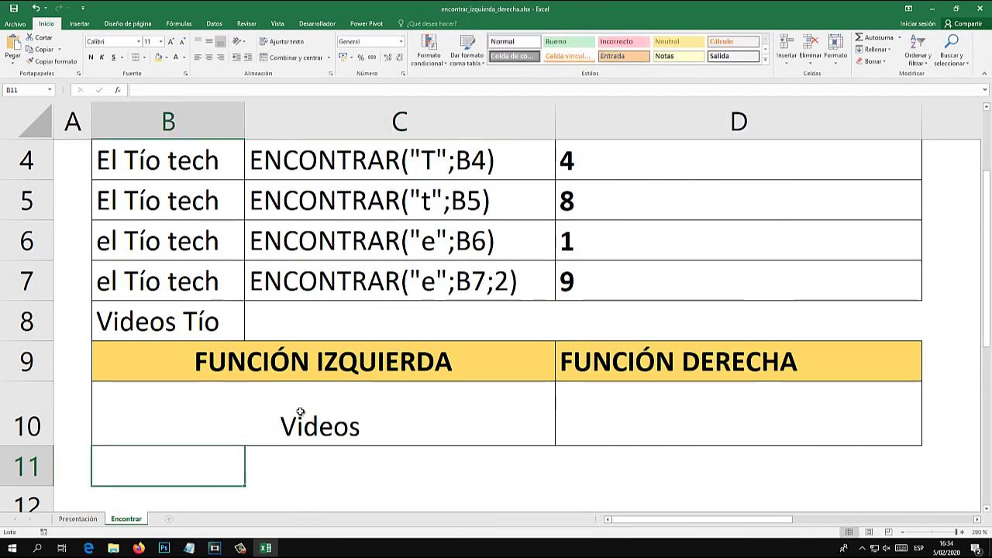
click(299, 414)
Replace B8's "Videos Tío" with a lowercase full name and check B10's result.
click(140, 322)
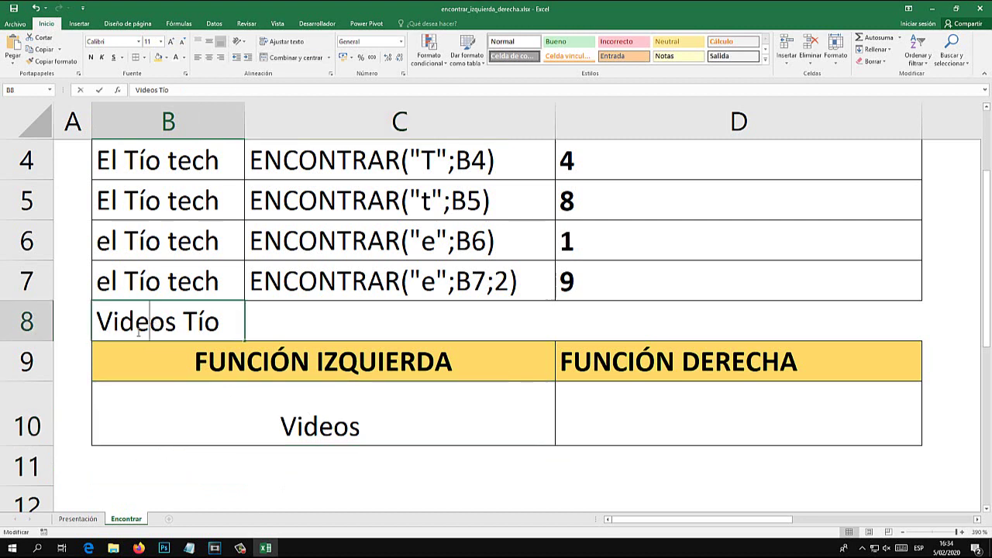
double_click(149, 321)
drag(176, 322, 96, 321)
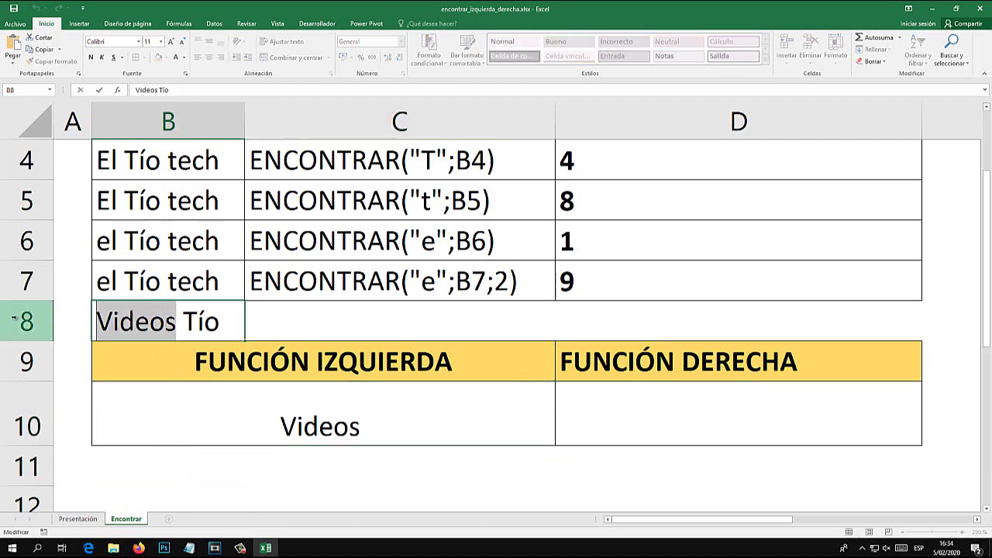
key(BackSpace)
key(Delete)
key(Delete)
key(Delete)
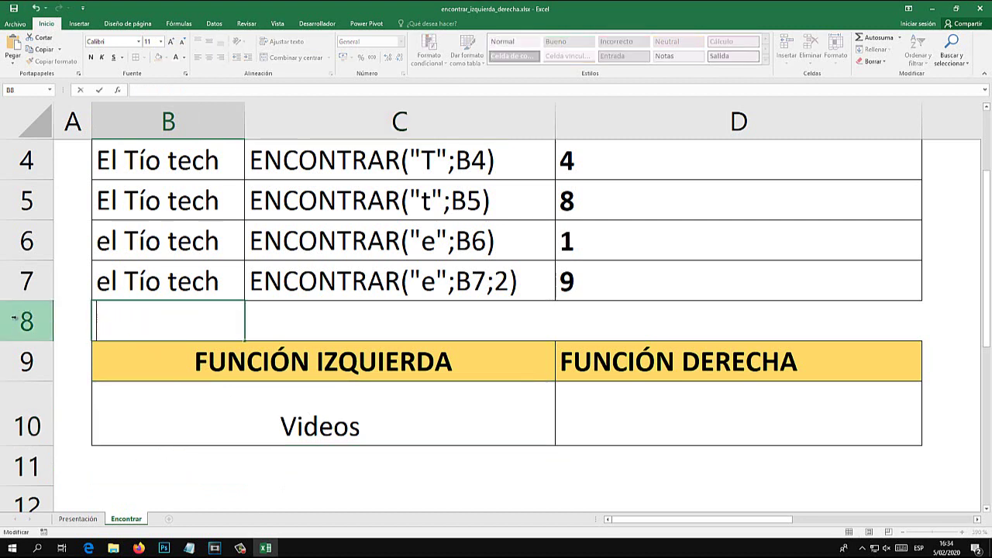
text(miguel vela)
key(Return)
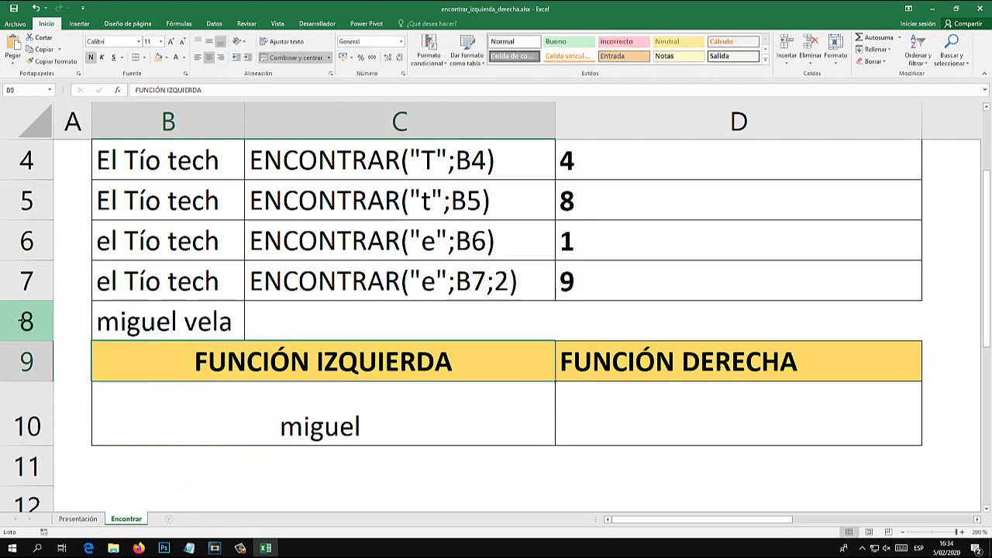
click(358, 407)
Retype B8 as a different full name in capitals, so B10 shows the first name.
double_click(149, 325)
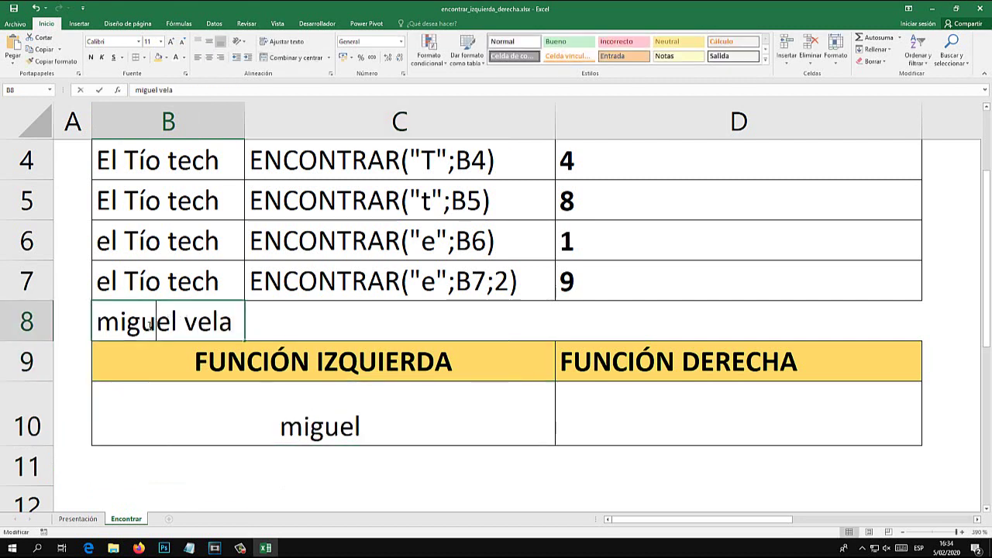
double_click(149, 325)
key(BackSpace)
key(Delete)
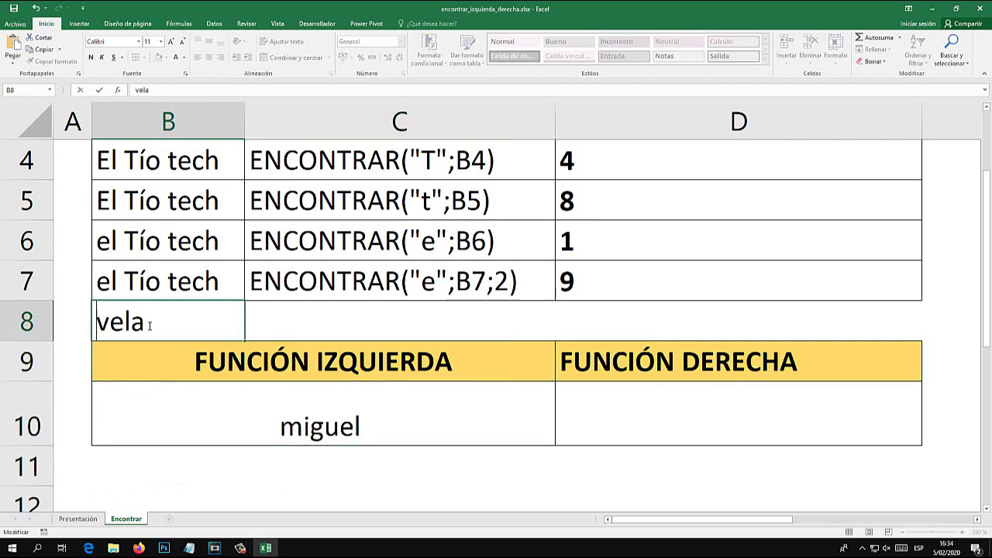
key(Delete)
key(Delete)
key(Delete)
text(ROBERTO V)
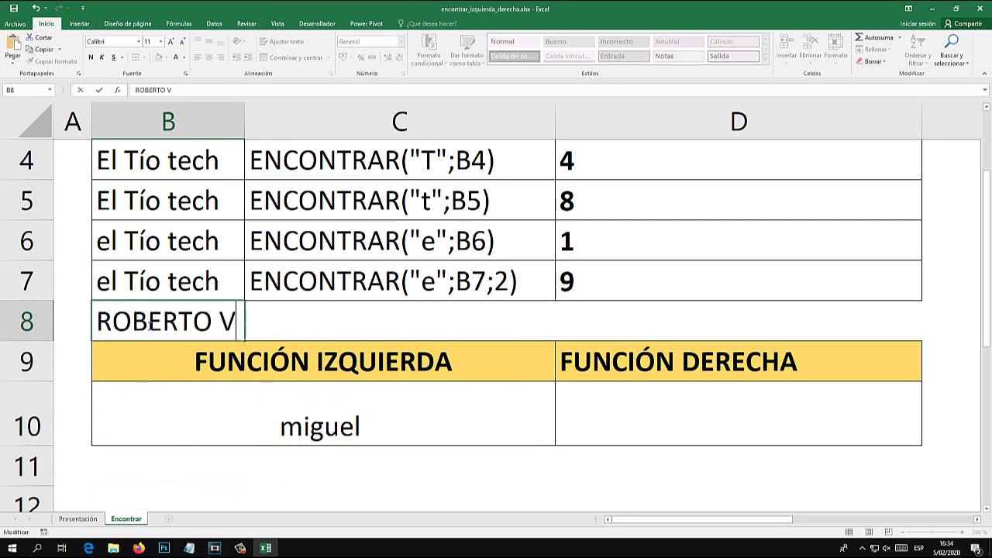
key(BackSpace)
text(VELA)
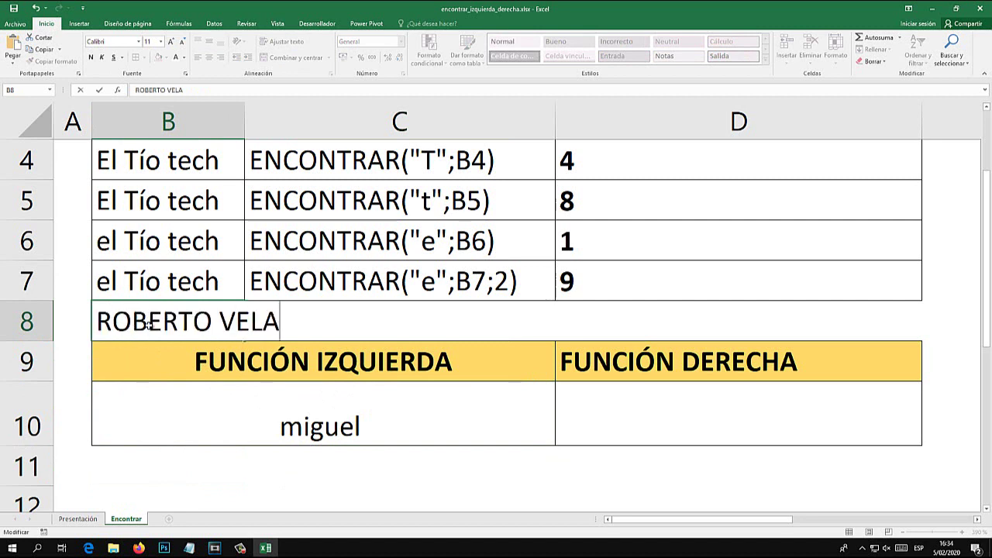
key(Return)
Erase B8's name, then undo to restore it and leave the cell.
double_click(158, 321)
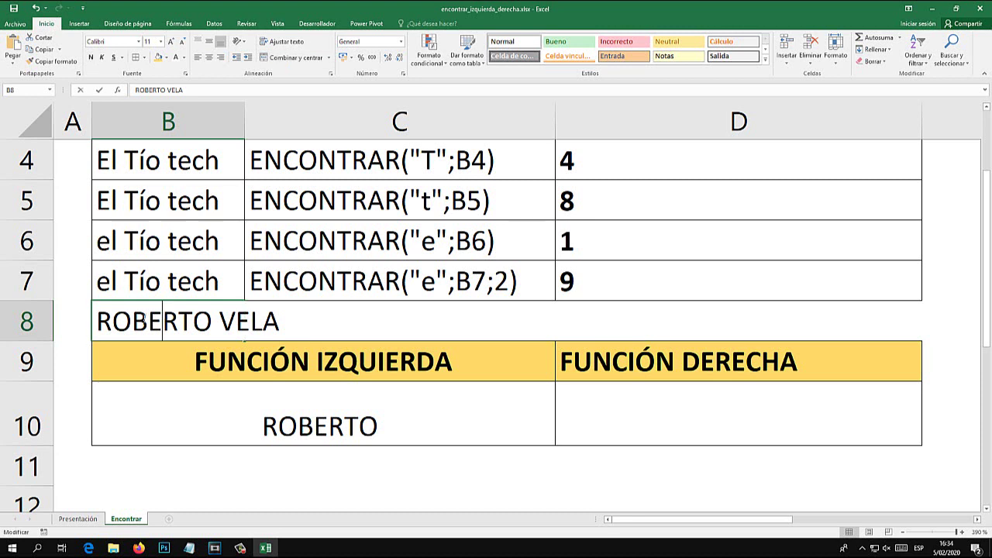
drag(97, 322, 358, 311)
key(BackSpace)
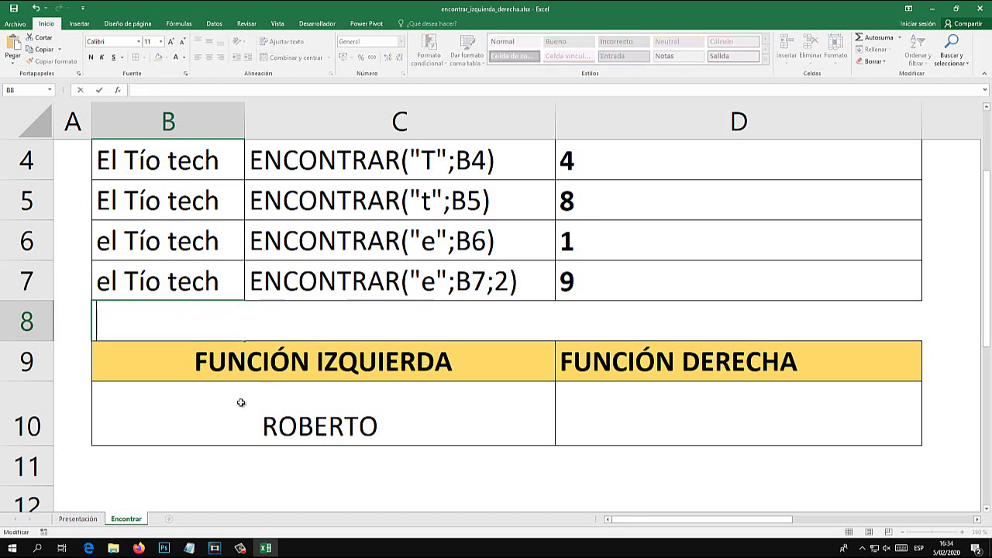
key(ctrl+z)
click(232, 477)
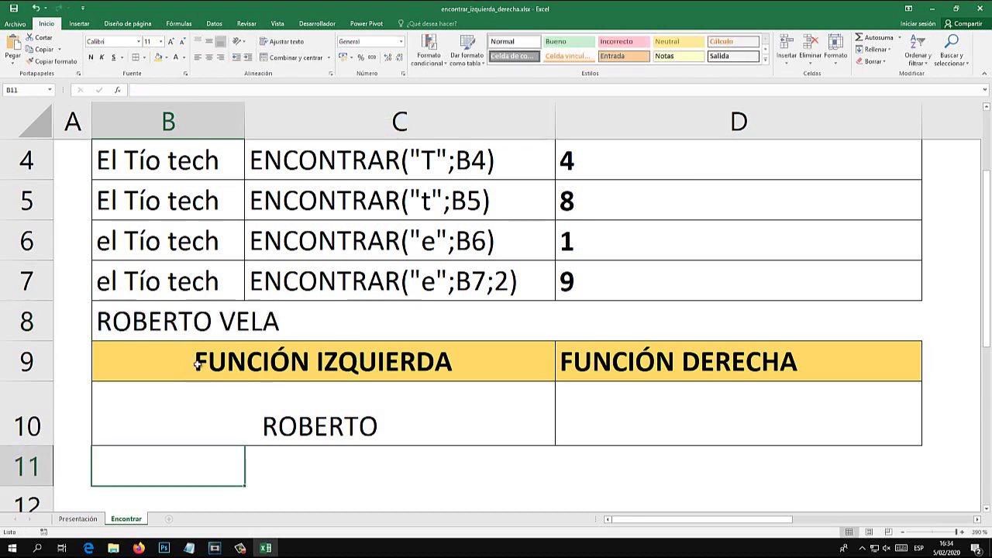
click(295, 409)
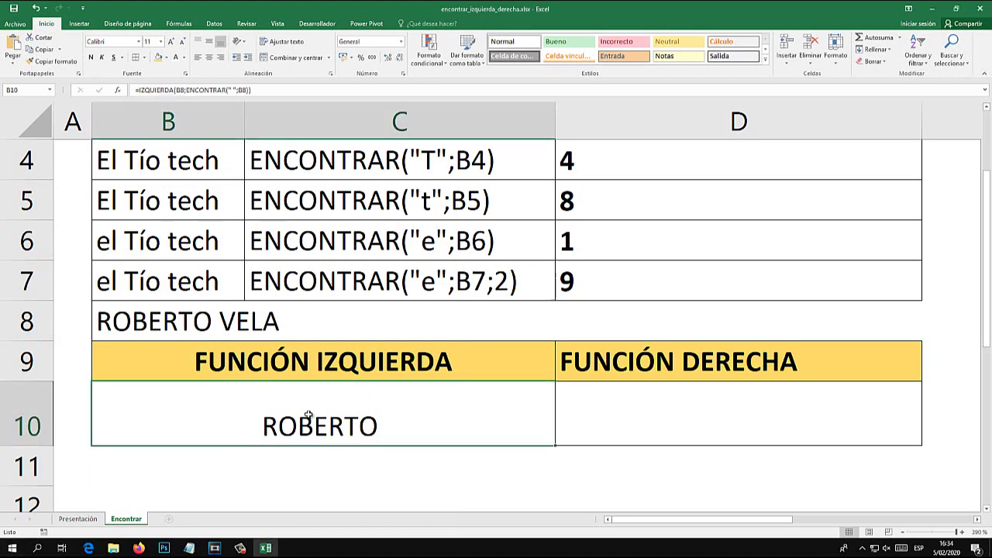
double_click(336, 426)
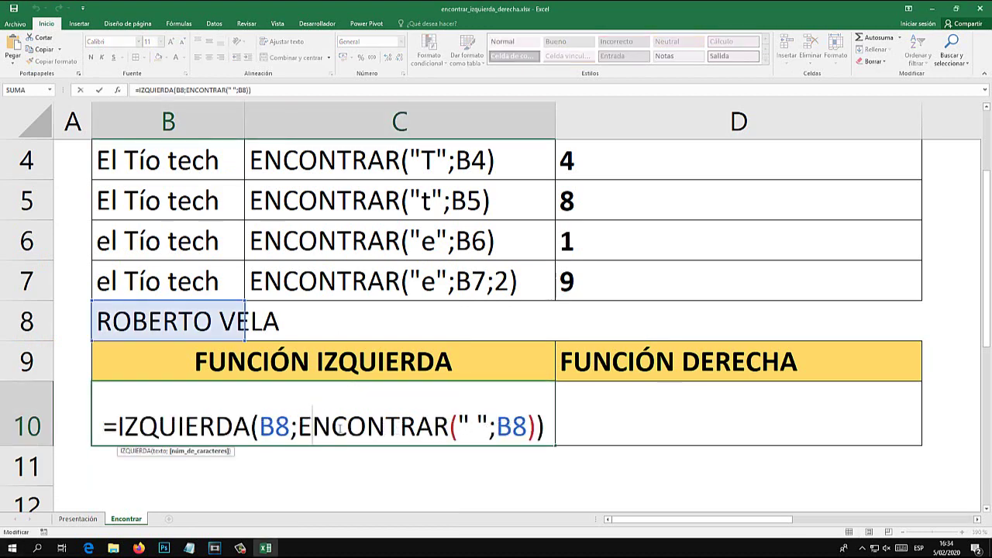
drag(298, 426, 449, 426)
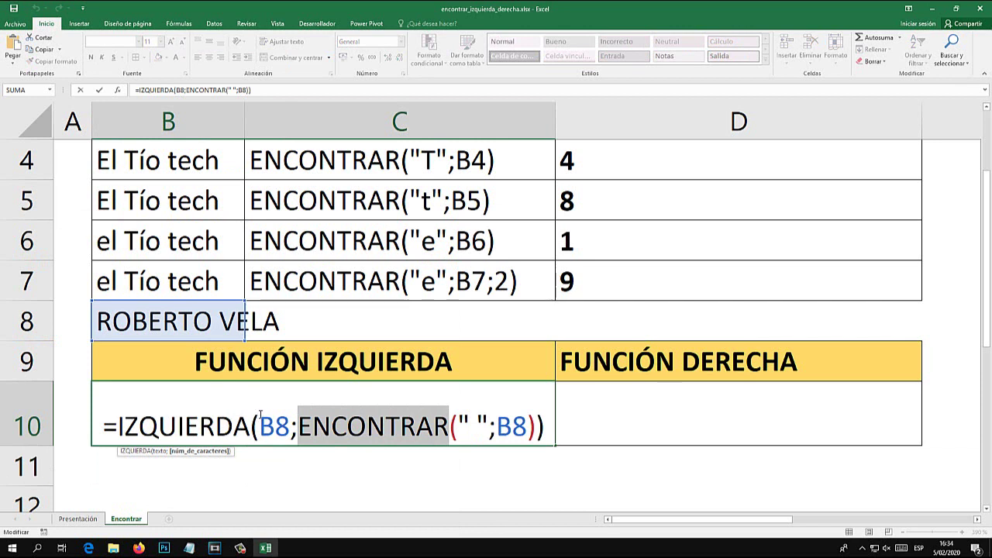
key(ctrl+Return)
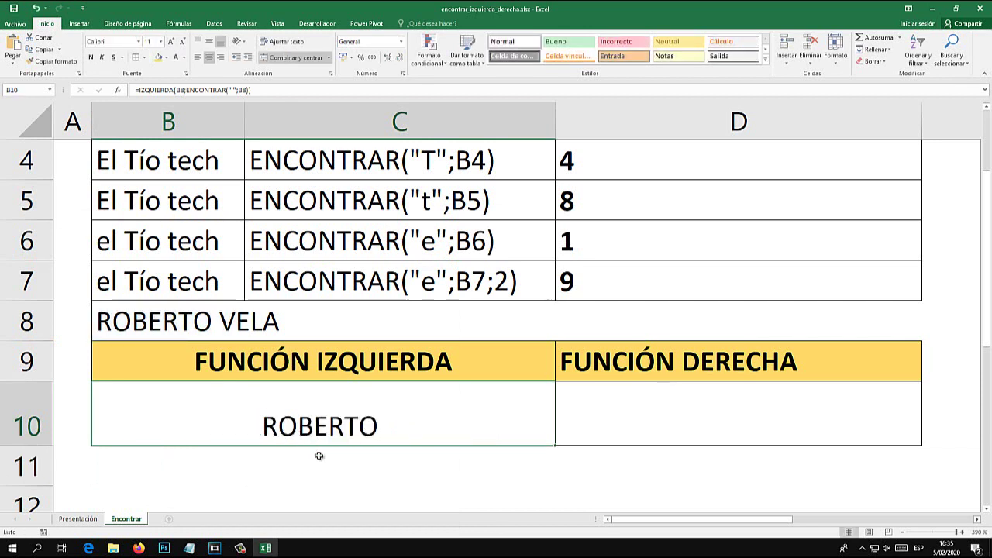
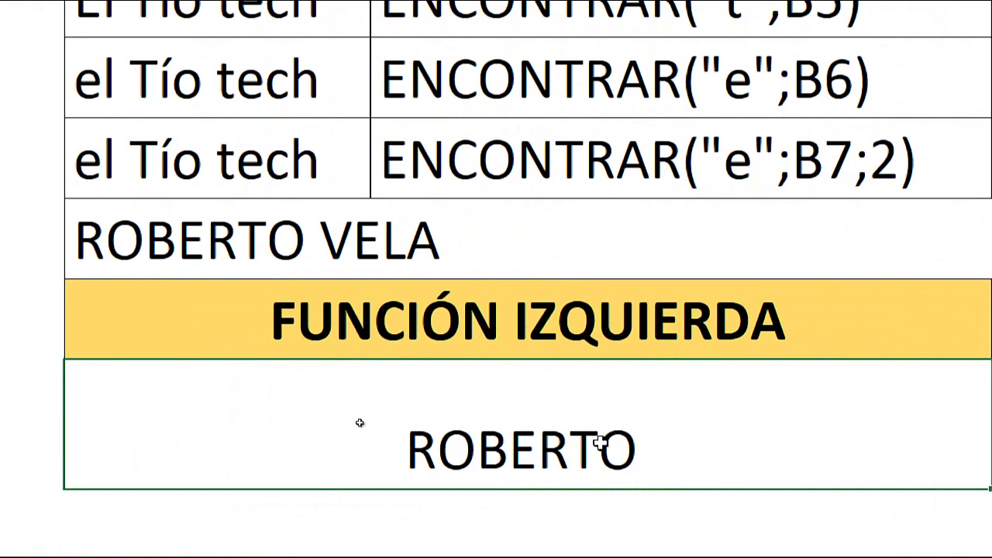
Append -1 after ENCONTRAR(" ";B8) in B10's IZQUIERDA formula.
double_click(600, 442)
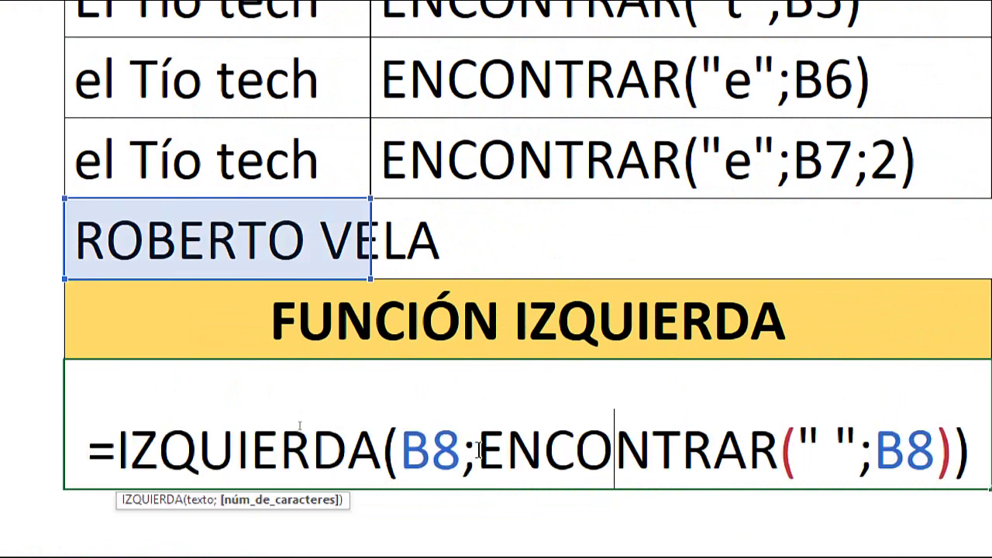
drag(476, 451, 934, 451)
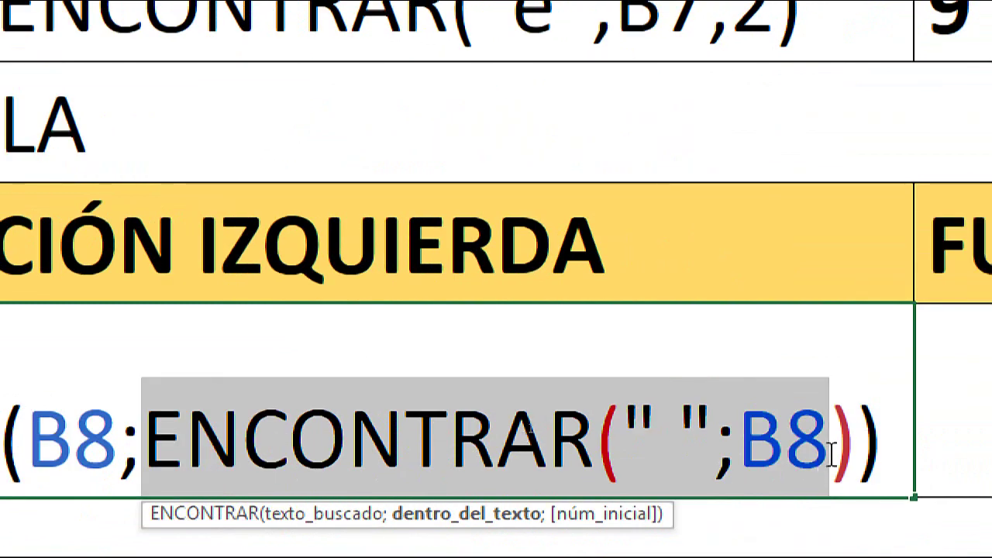
click(857, 430)
text(-1)
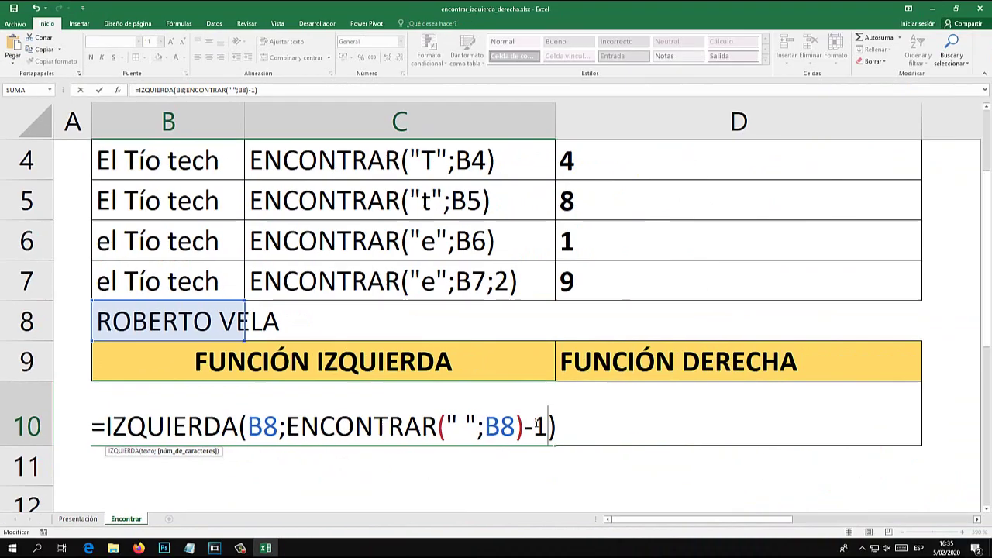
key(Return)
Test subtracting 2 instead, which makes B10 return ROBERT.
click(398, 431)
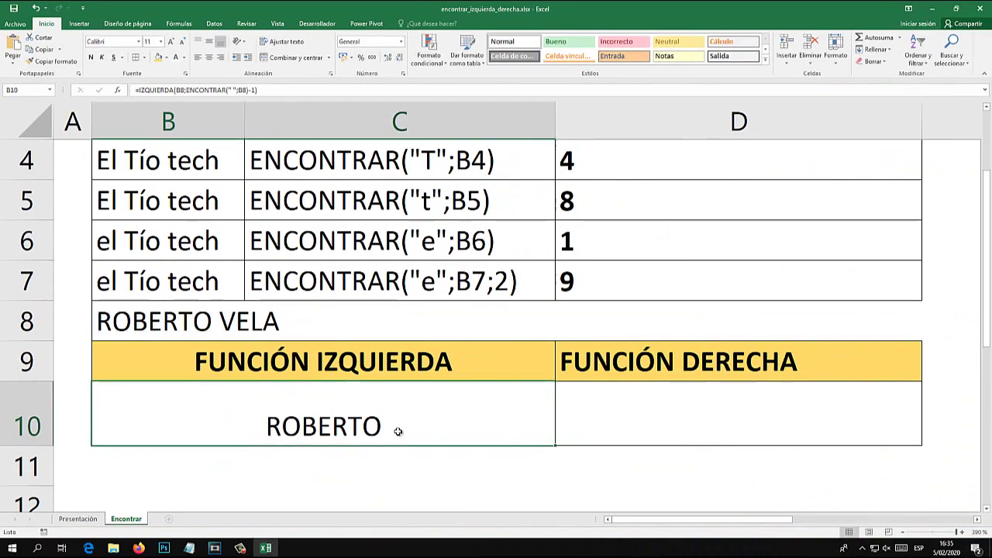
double_click(398, 432)
key(Escape)
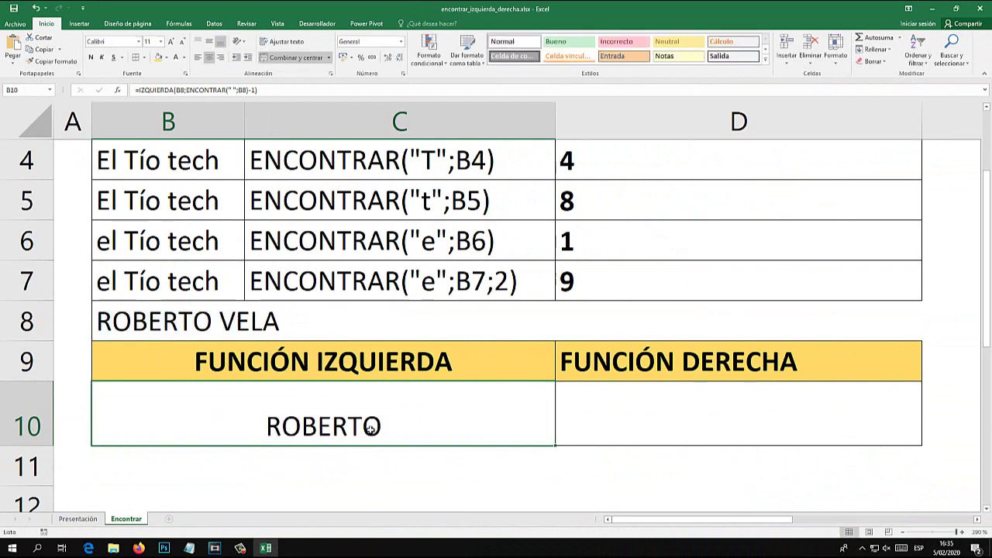
double_click(370, 429)
key(BackSpace)
text(2)
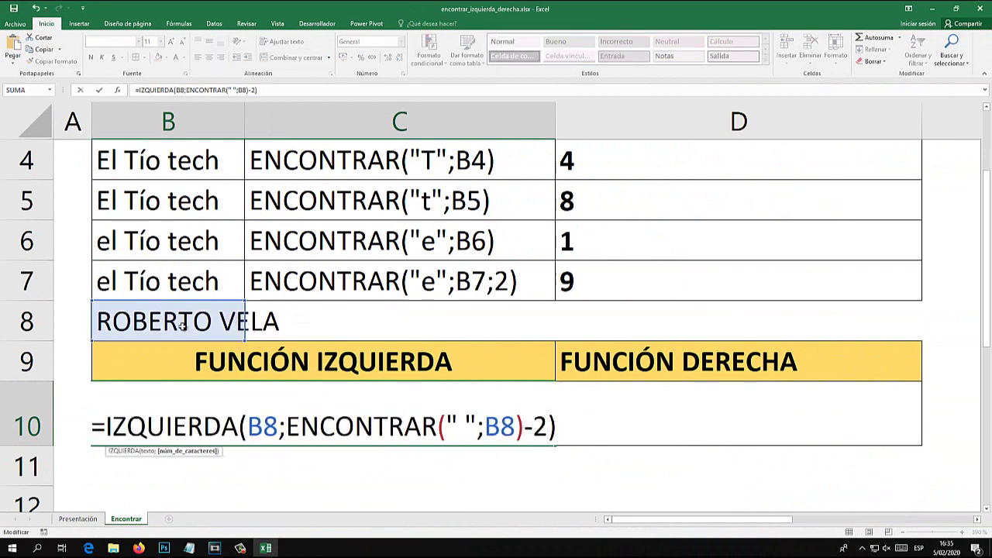
key(Return)
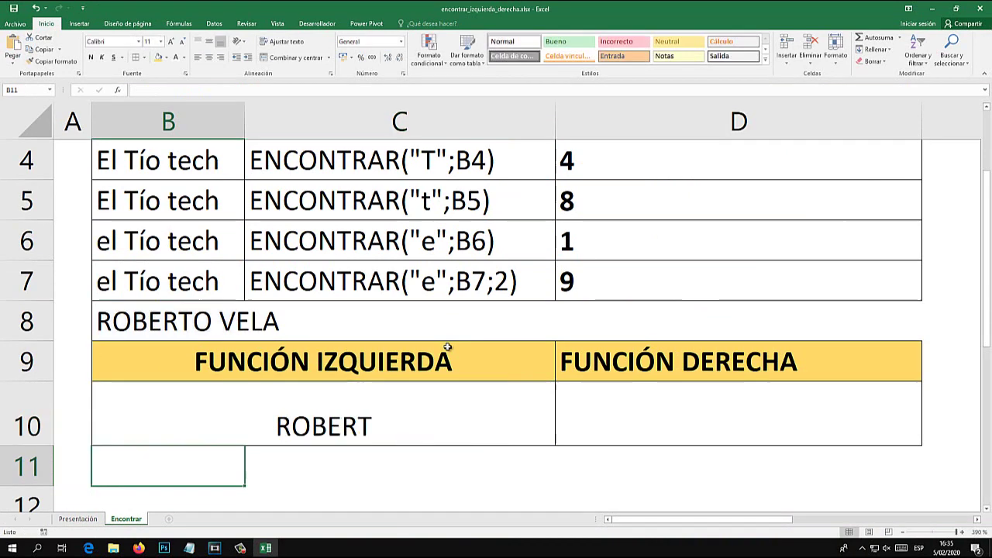
Restore the subtraction to -1 so B10 shows ROBERTO.
double_click(391, 413)
double_click(540, 425)
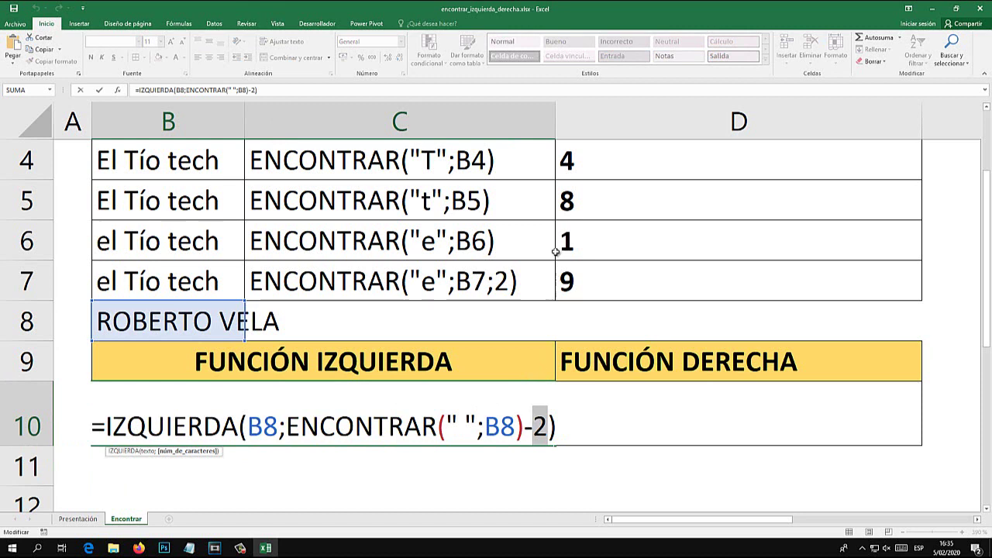
text(1)
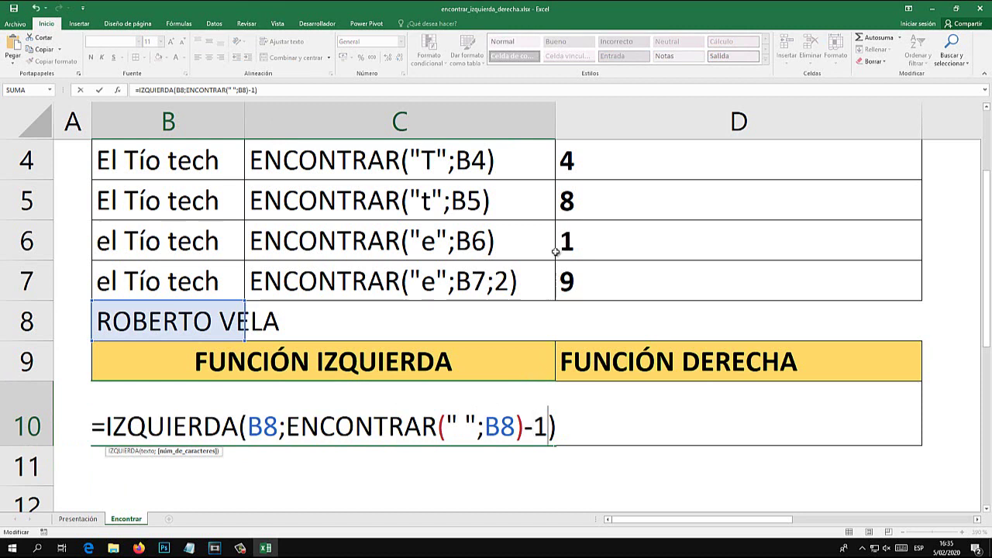
key(Return)
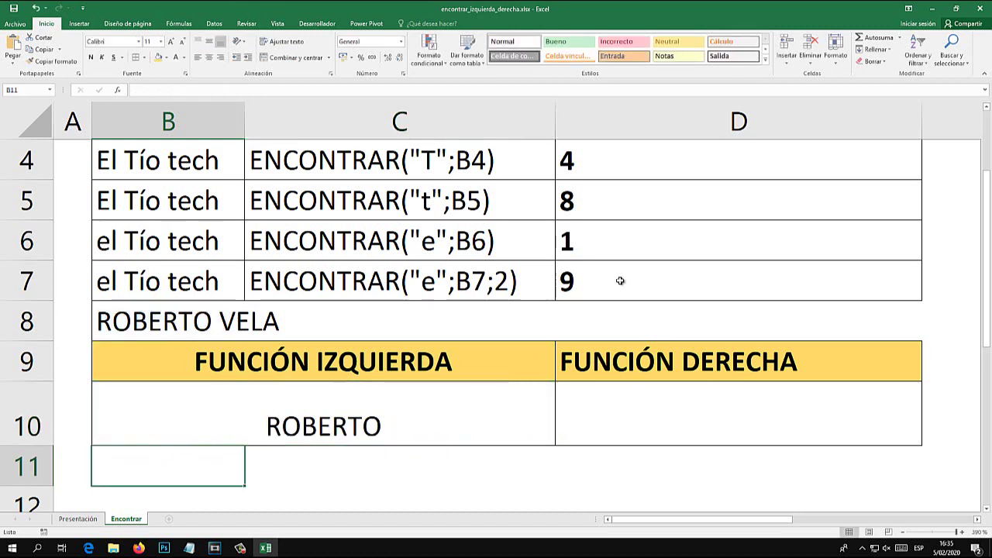
Enter =DERECHA(B7;6) in D10 so it returns "o tech".
click(661, 422)
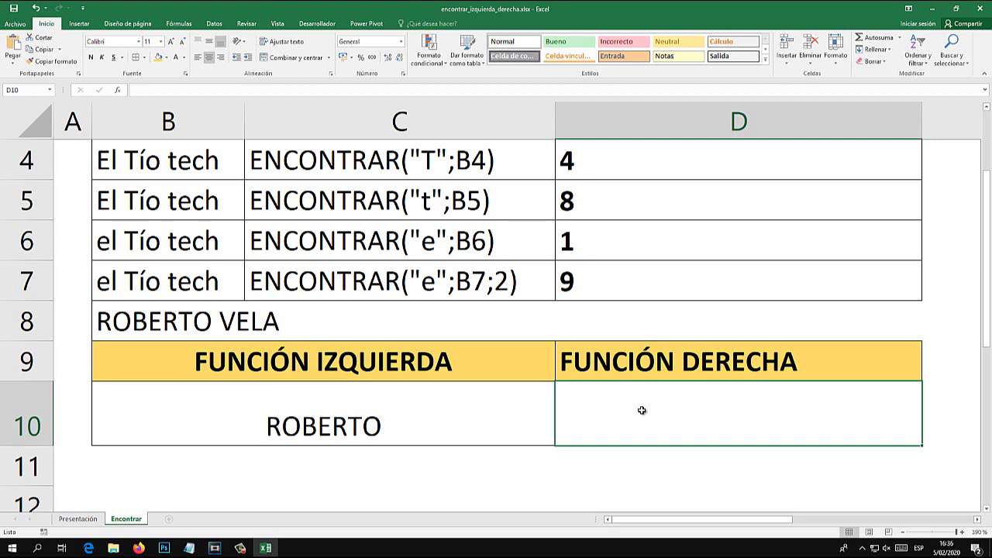
text(=)
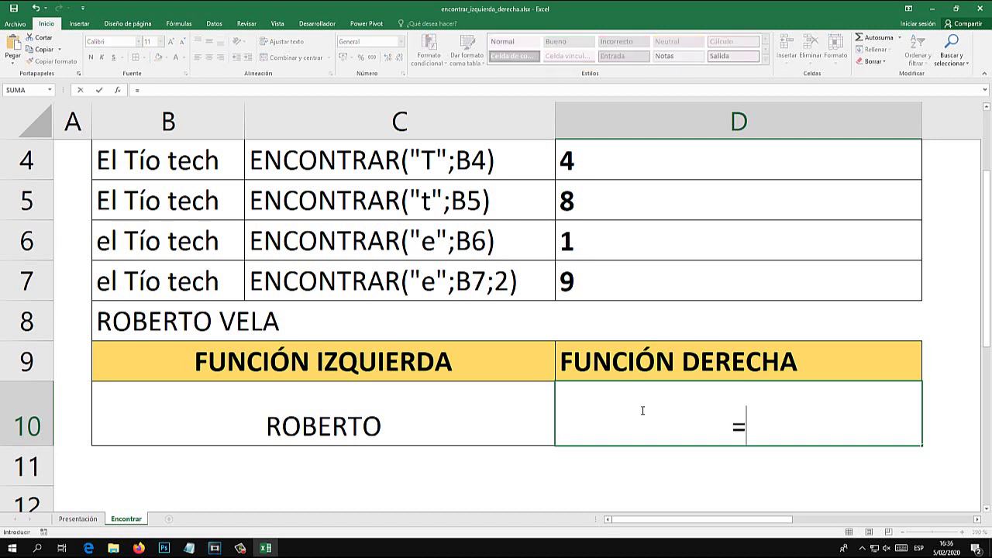
text(BUSCAR)
key(BackSpace)
key(BackSpace)
key(BackSpace)
key(BackSpace)
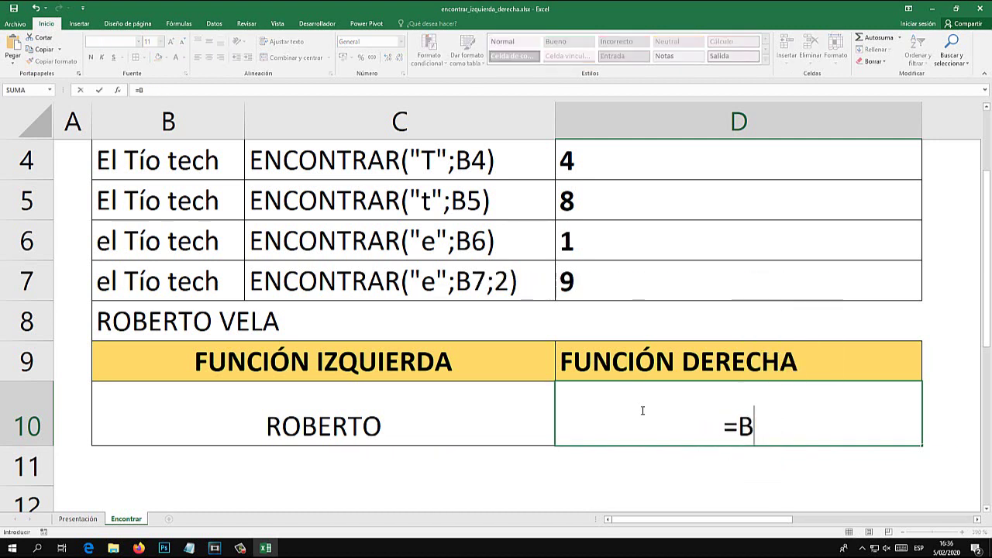
key(BackSpace)
text(DERECHA()
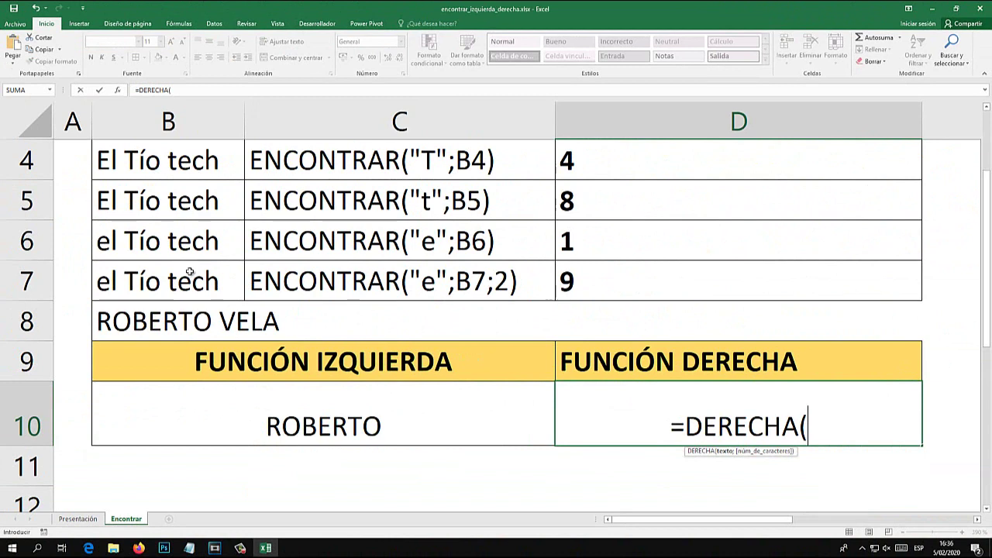
click(203, 285)
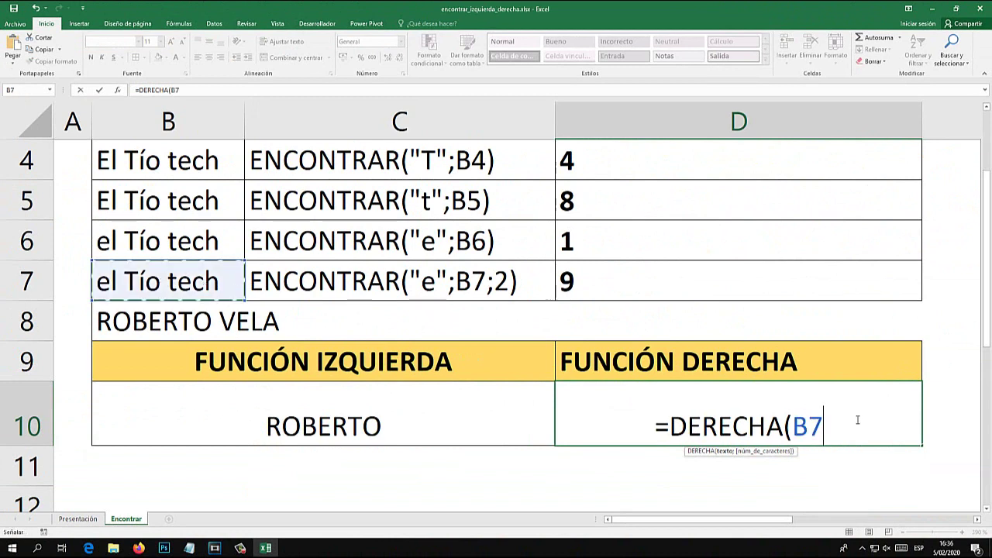
text(;)
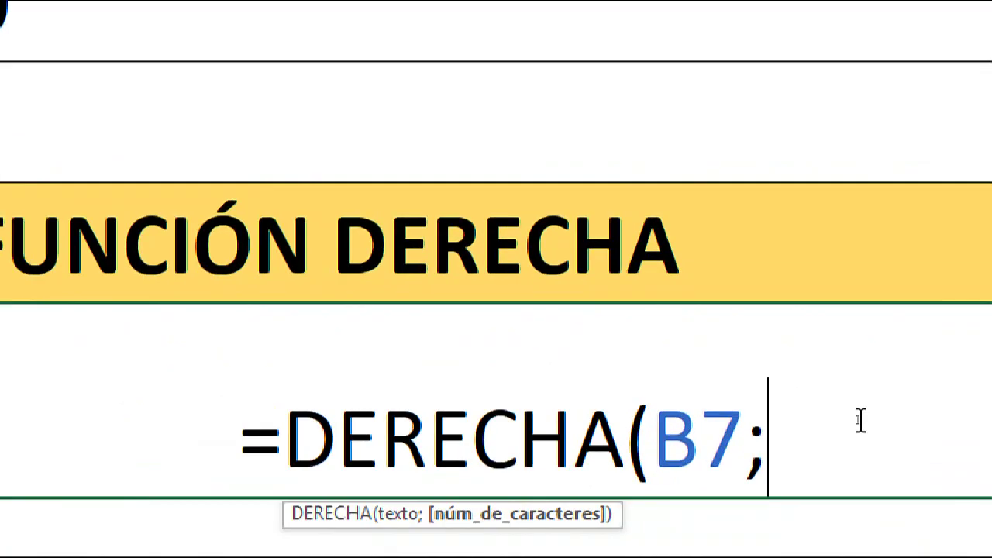
text(6)
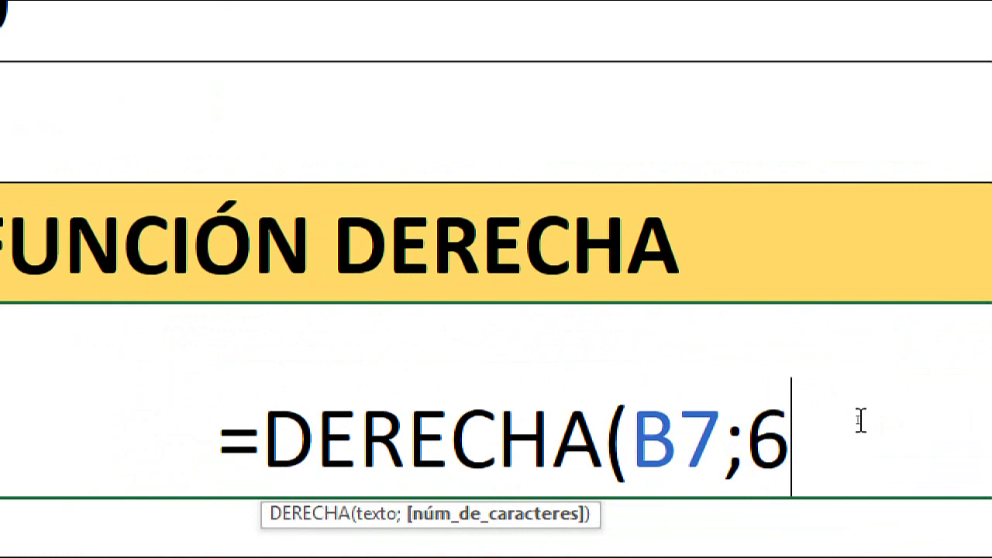
text())
key(Return)
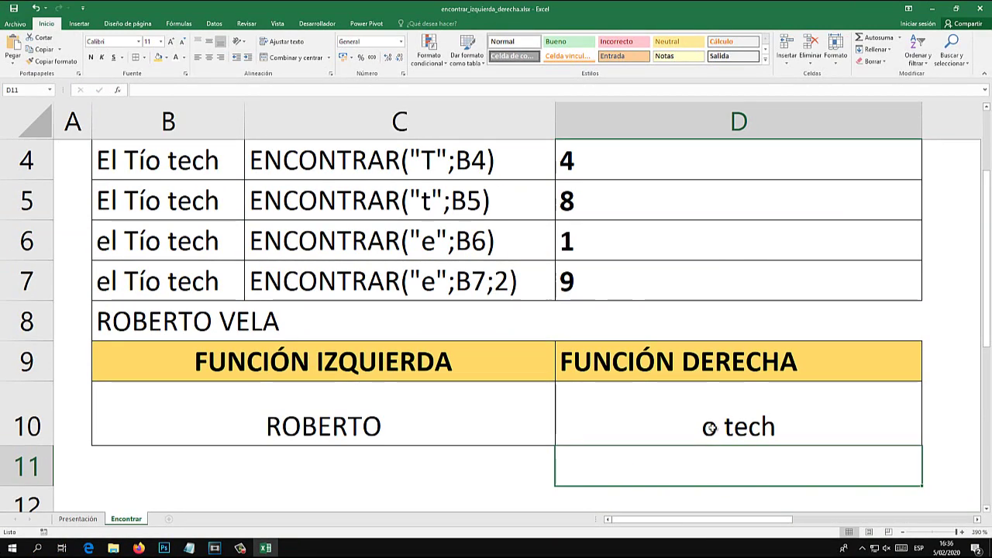
Inspect B7's text by selecting the word tech at its end.
double_click(224, 283)
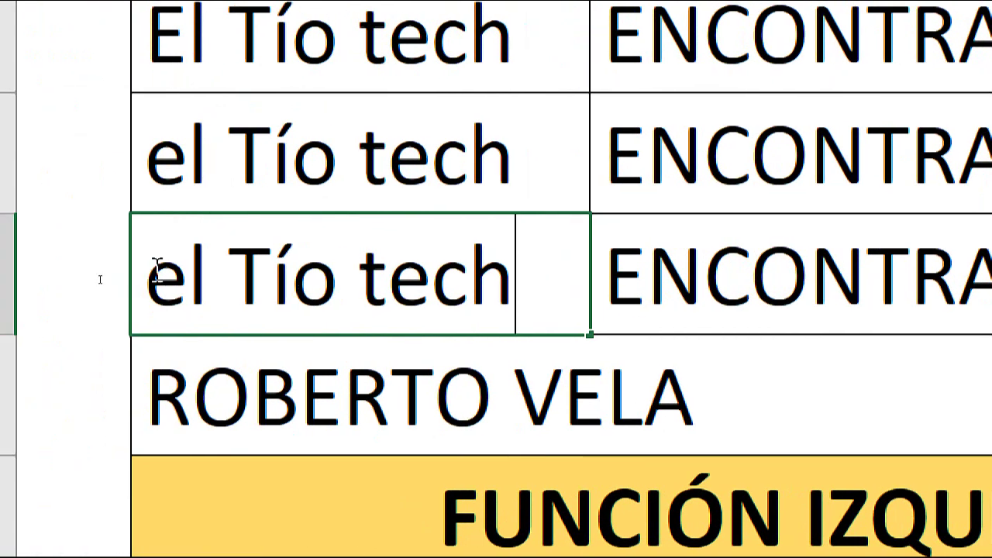
drag(148, 279, 547, 261)
click(509, 279)
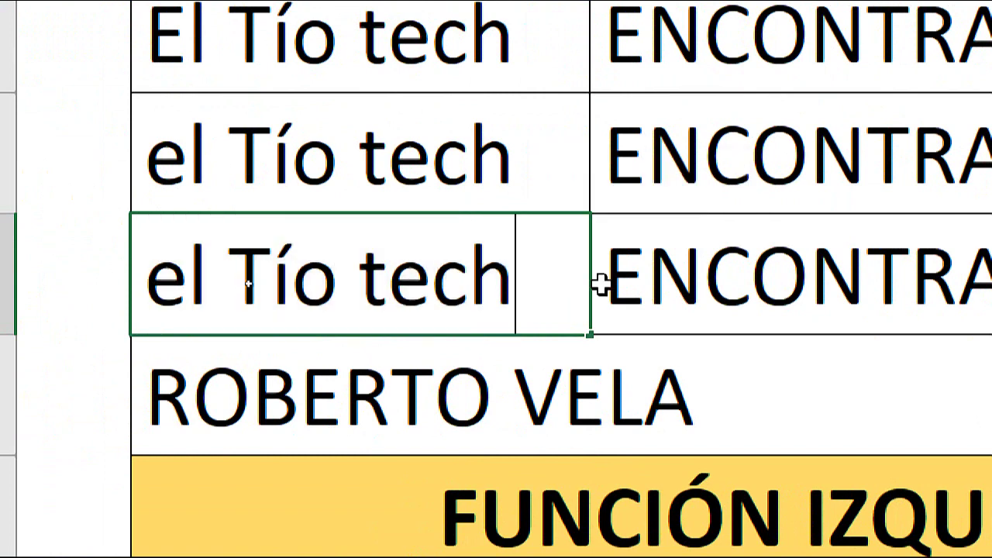
key(shift+Left)
key(shift+Left)
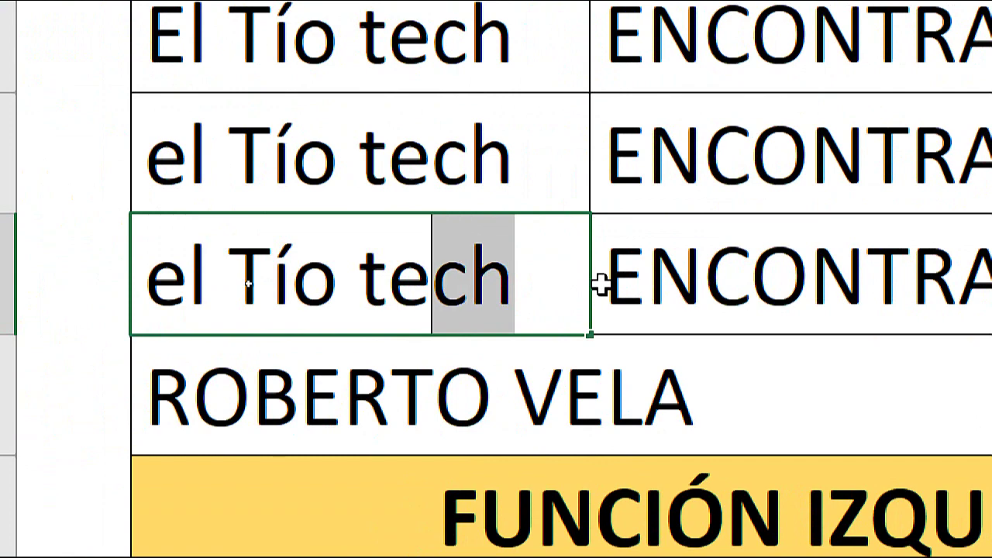
key(shift+Left)
key(shift+Left)
key(shift+Left)
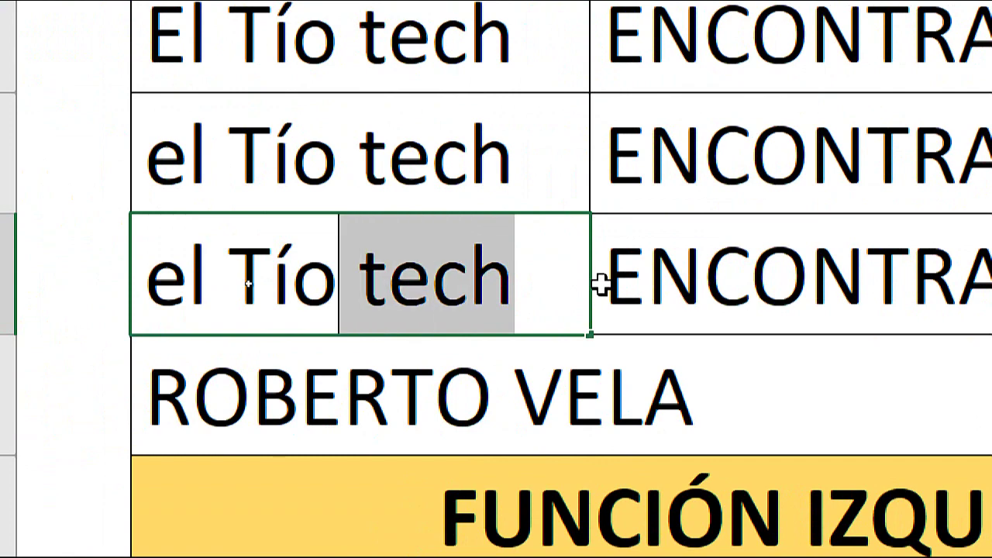
key(shift+Left)
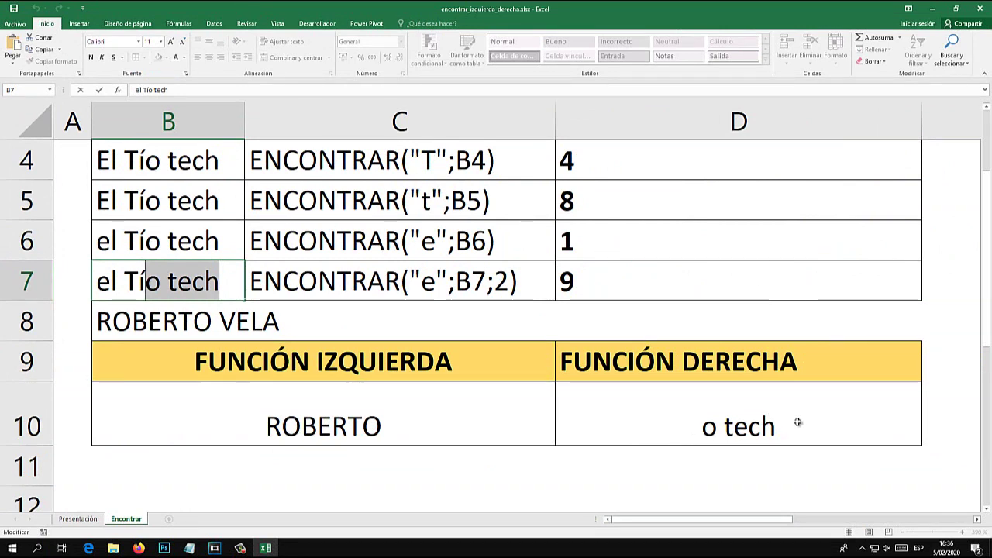
Change D10's formula to =DERECHA(B7;10), showing "l Tío tech".
double_click(798, 421)
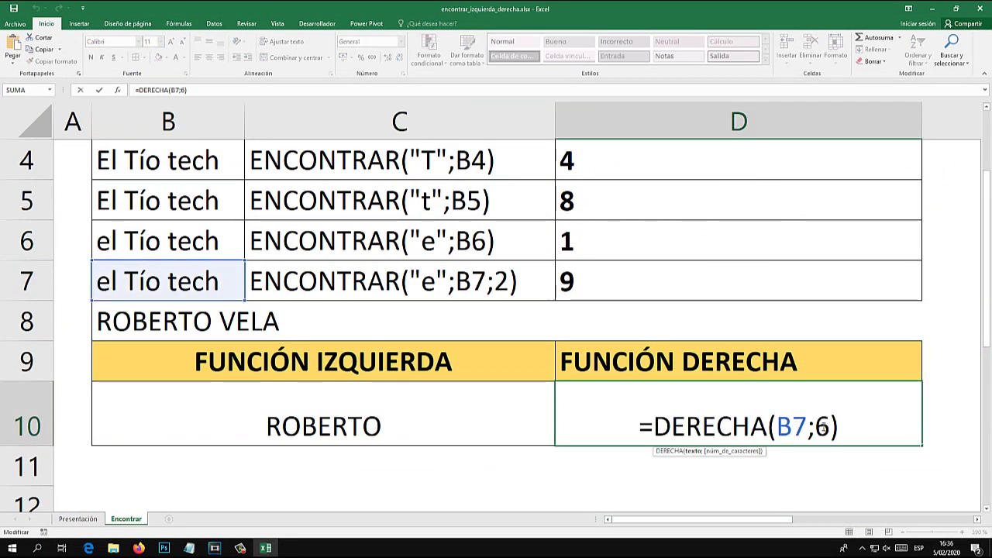
double_click(821, 427)
text(10)
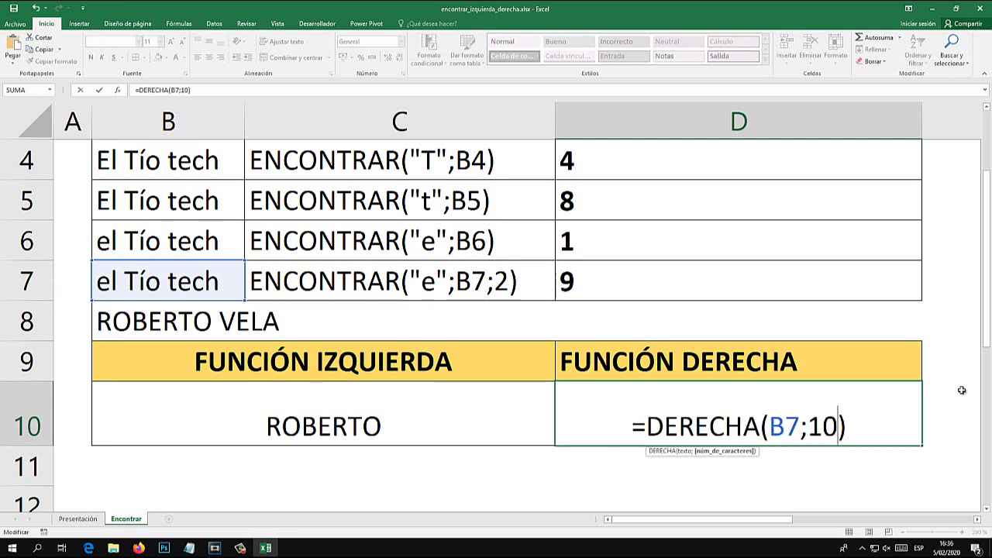
key(Return)
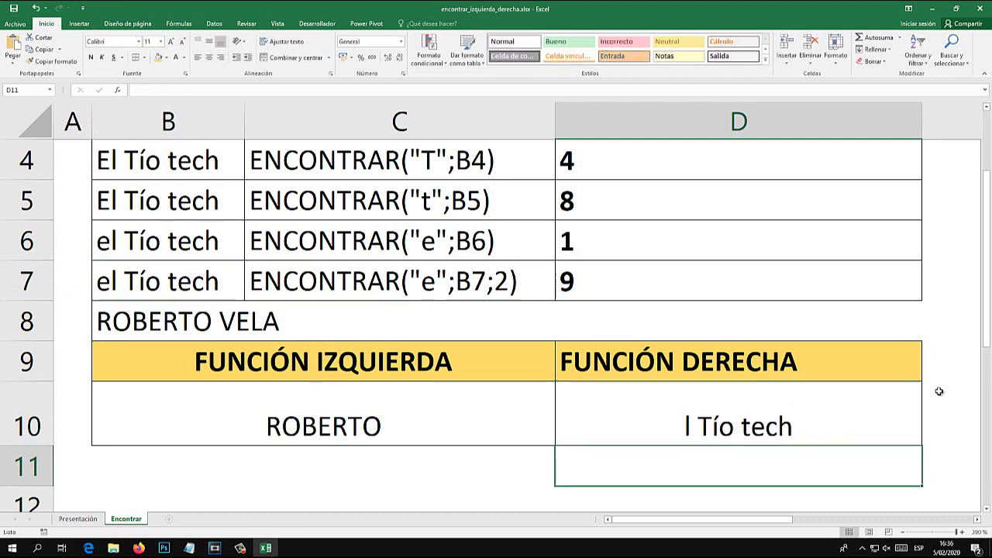
double_click(742, 426)
key(Return)
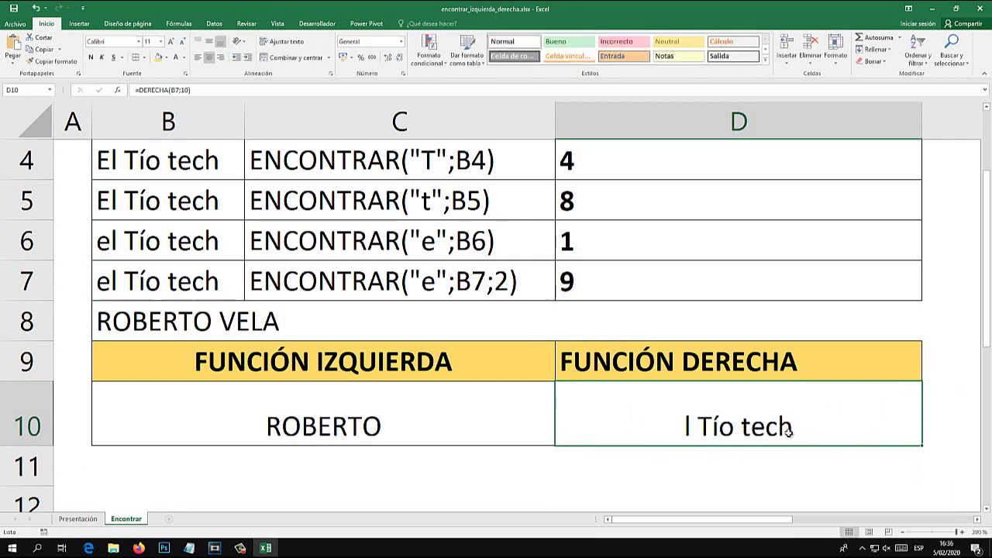
Paste the last 10 characters of B7, "l Tío tech", into D11.
click(211, 282)
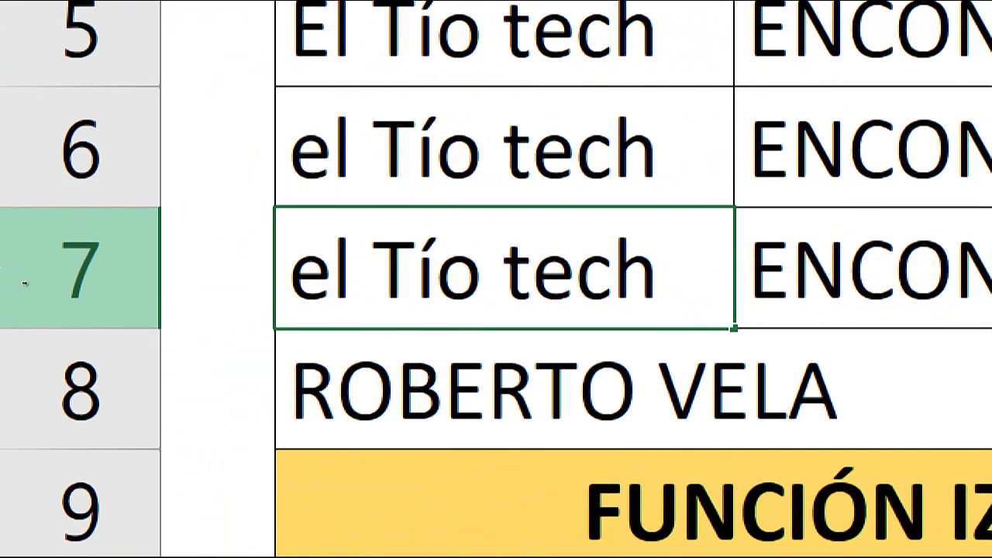
key(F2)
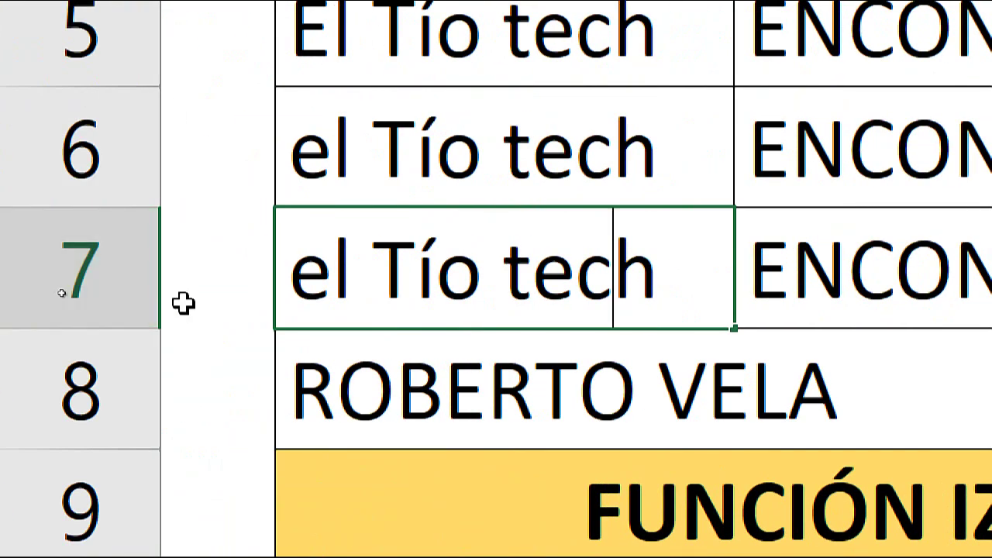
key(shift+Left)
key(shift+Left)
key(shift+Left)
key(shift+Left)
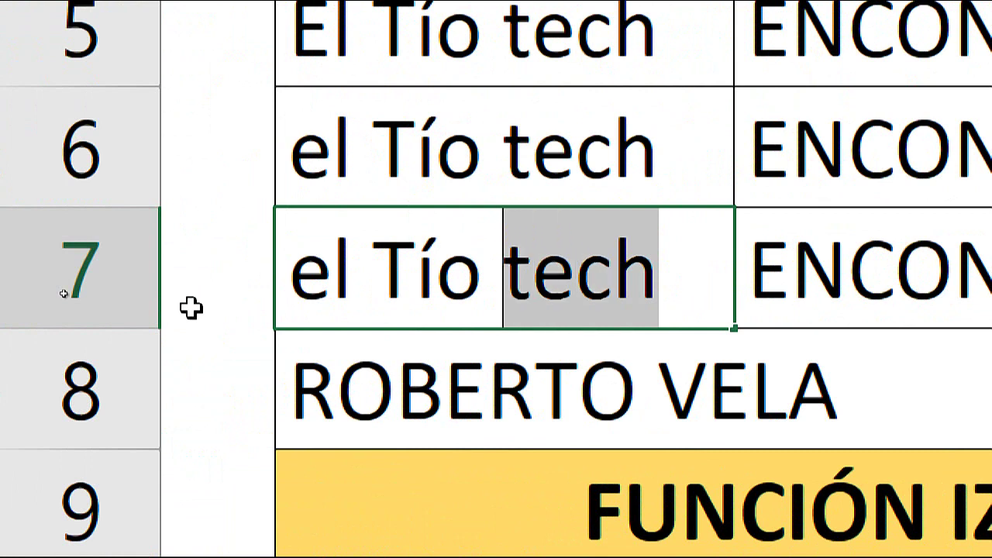
key(shift+Left)
key(shift+Left)
key(shift+Left)
key(shift+Left)
key(shift+Left)
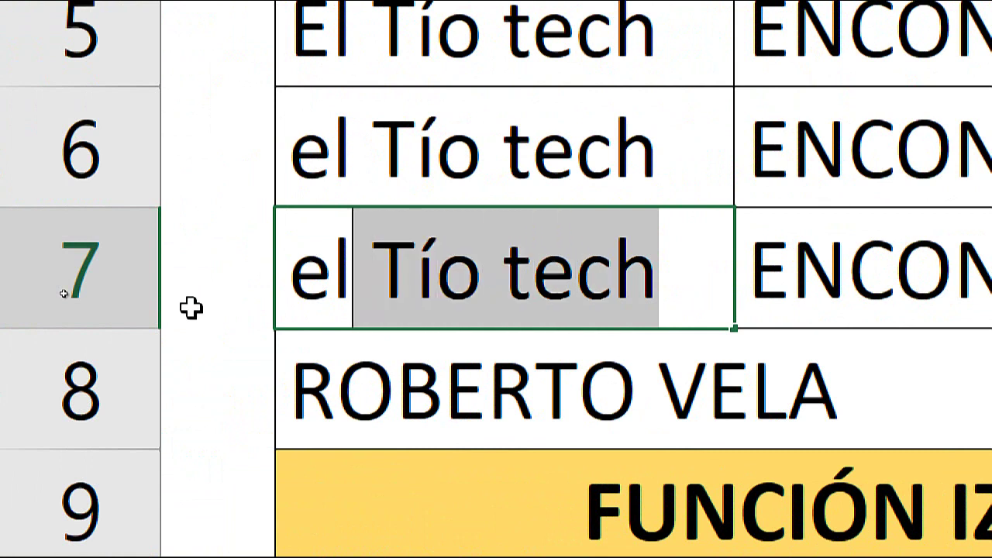
key(shift+Left)
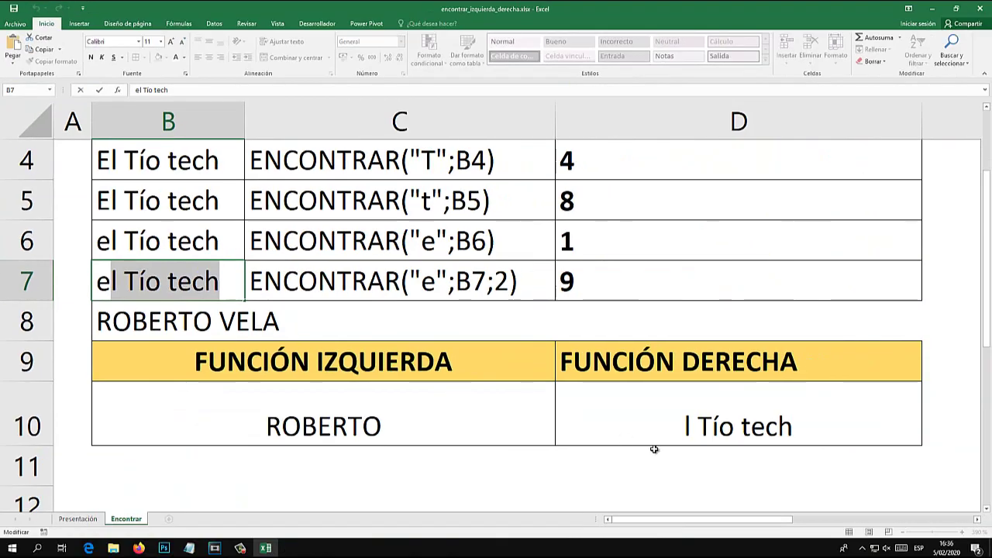
click(727, 462)
key(ctrl+v)
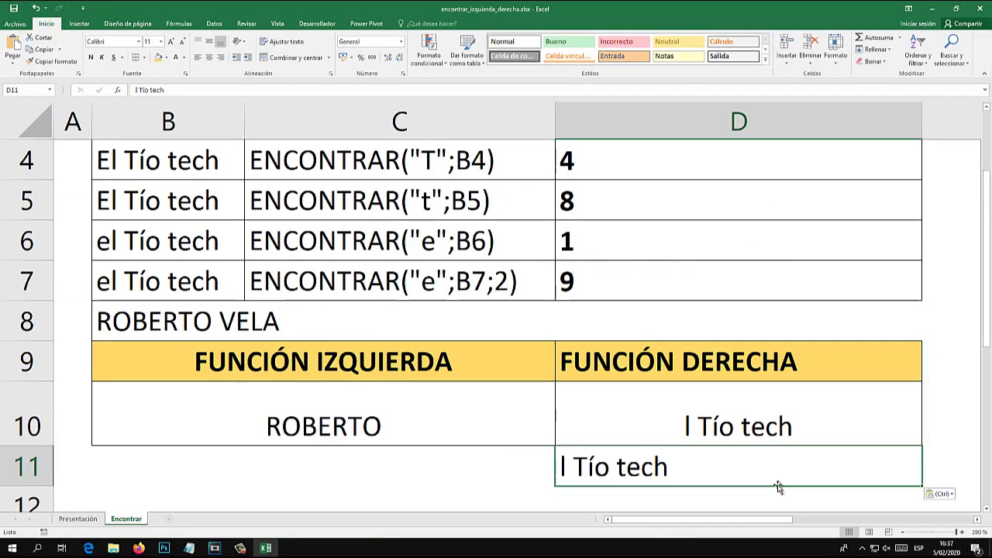
Centre the contents of C5 and D11.
click(487, 204)
click(208, 58)
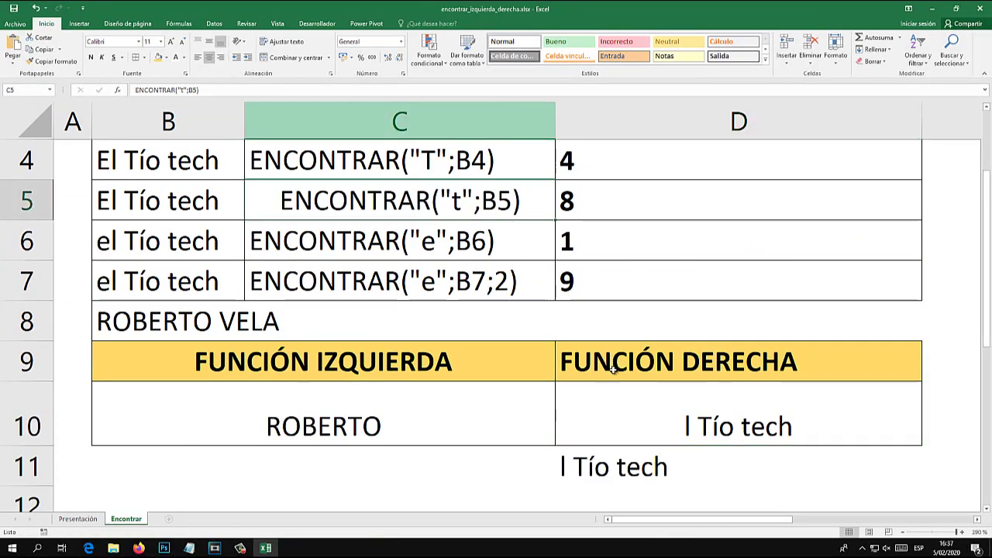
click(736, 465)
click(209, 58)
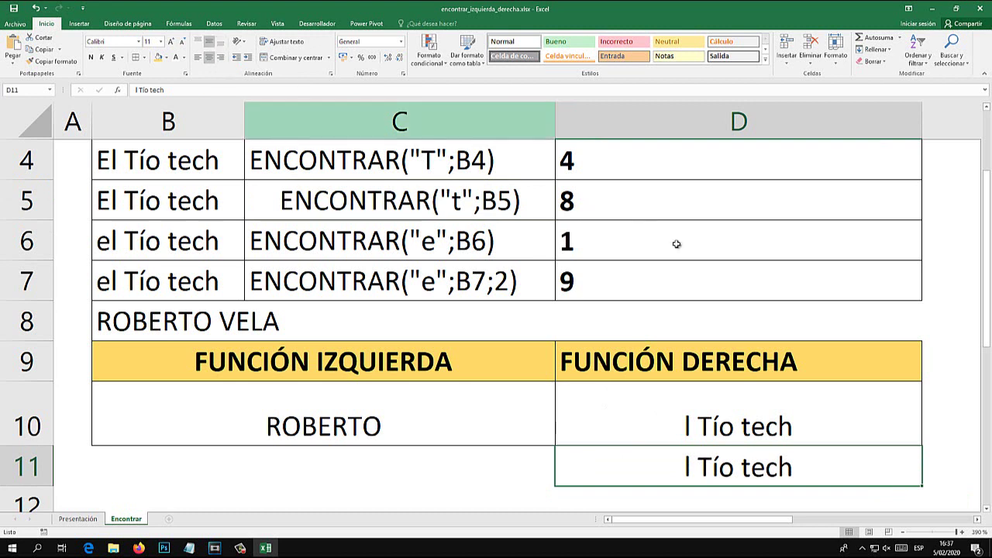
click(937, 397)
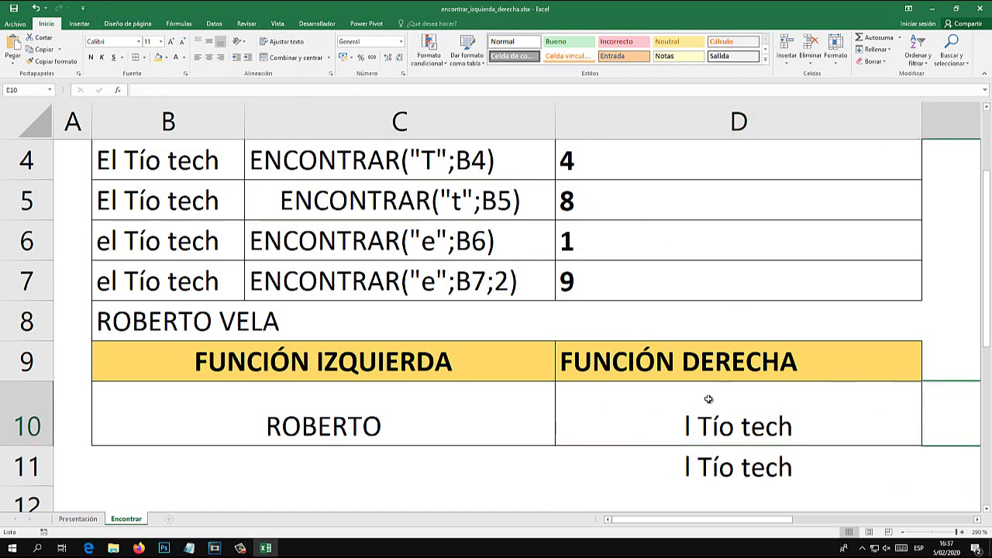
scroll(708, 399, up, 1)
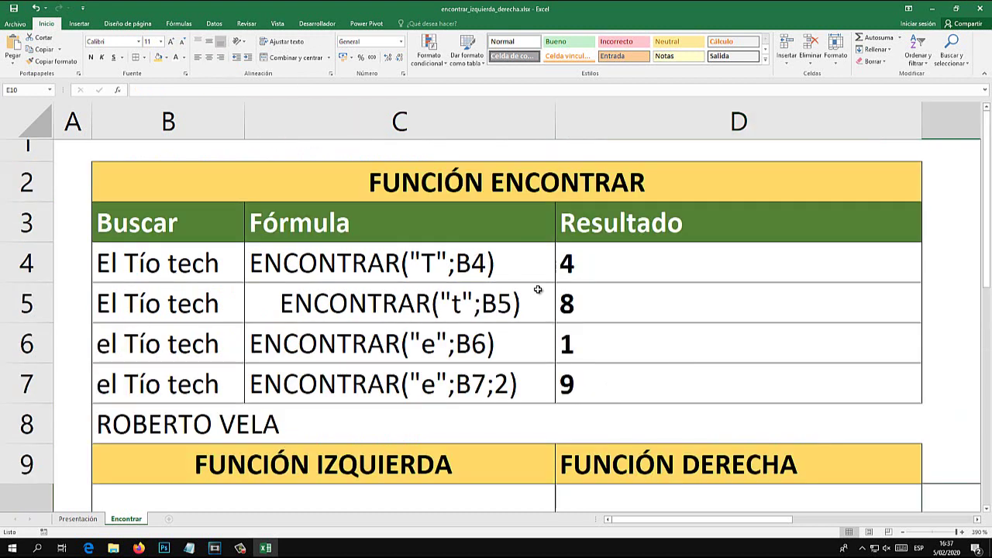
click(564, 198)
scroll(570, 246, down, 1)
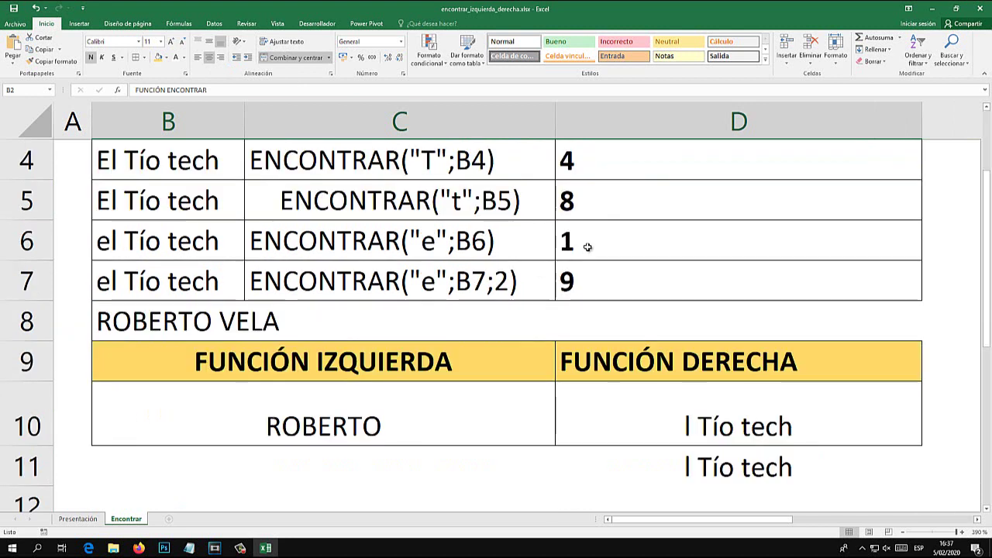